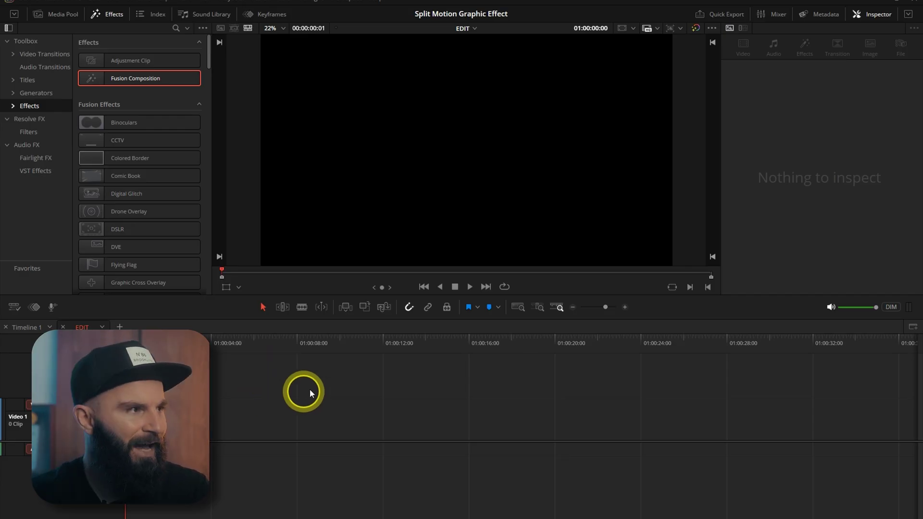
Place a Fusion Composition clip about 10 seconds long on the Video 2 track and open it in the Fusion page.
left_click_drag(255, 346, 345, 425)
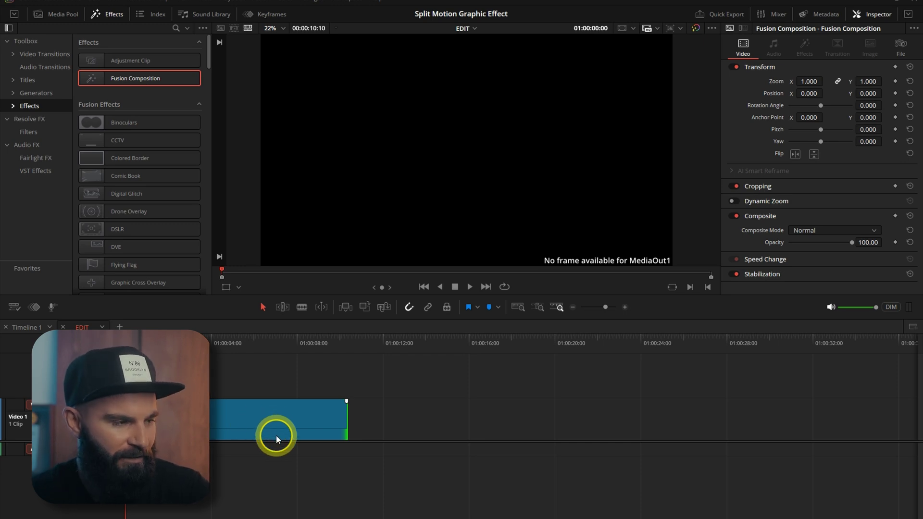
left_click_drag(232, 419, 233, 392)
right_click(188, 385)
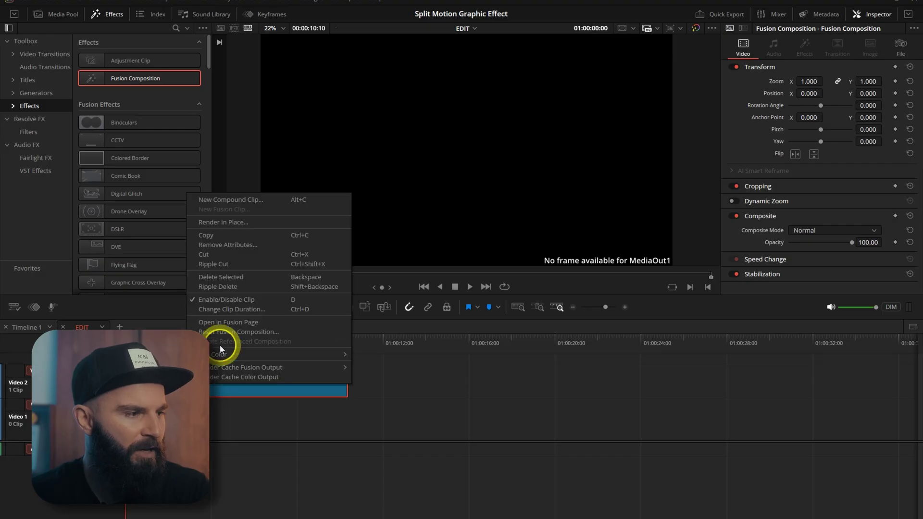
left_click(243, 323)
Add a Media In node and connect it to the MediaOut1 node.
key("shift+space")
type("med")
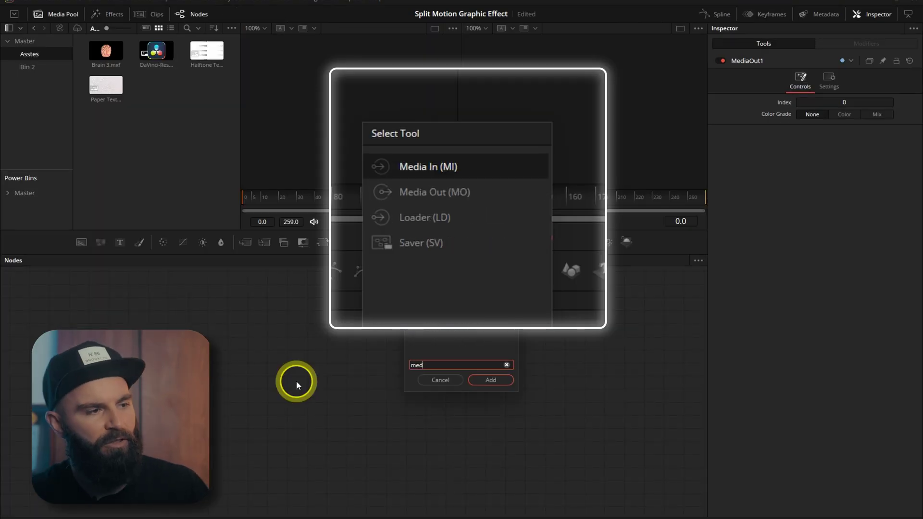
left_click(504, 380)
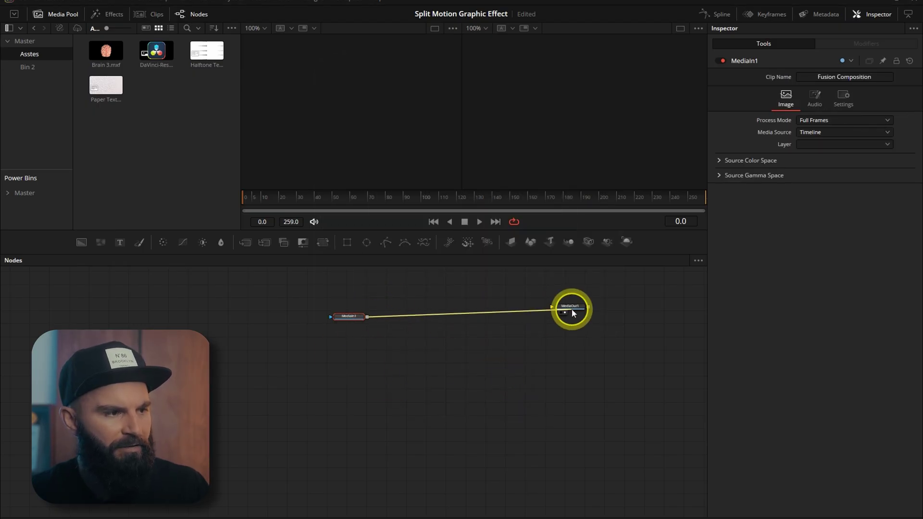
left_click_drag(572, 310, 571, 309)
left_click_drag(347, 315, 346, 314)
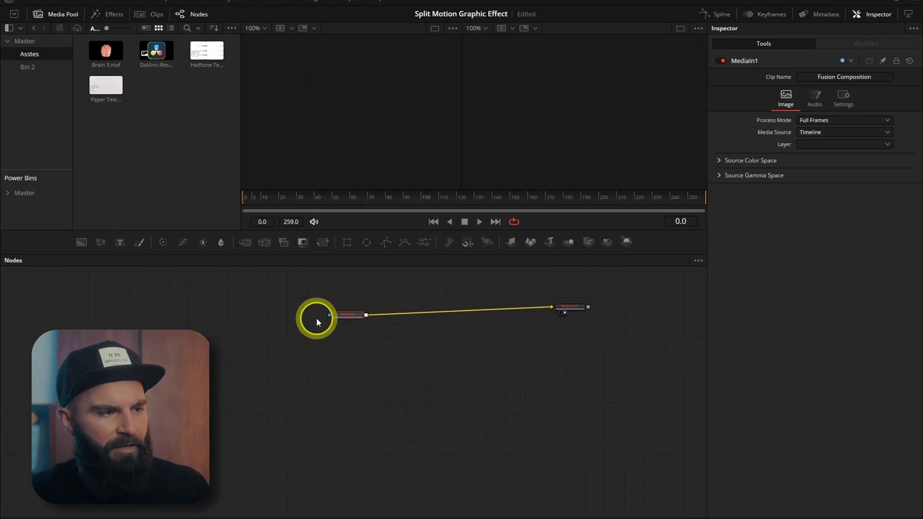
Set the Media Source of MediaIn1 to Background.
scroll(351, 316, "up", 2)
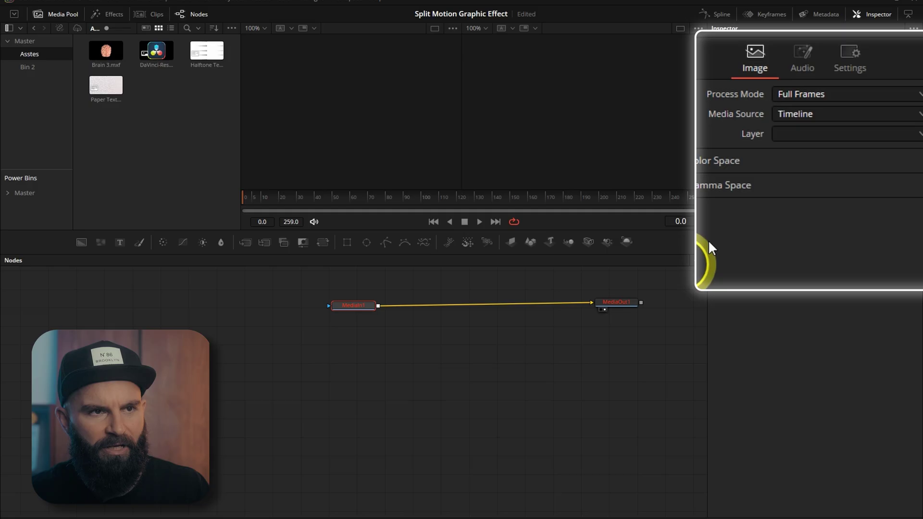
left_click(799, 120)
left_click(809, 151)
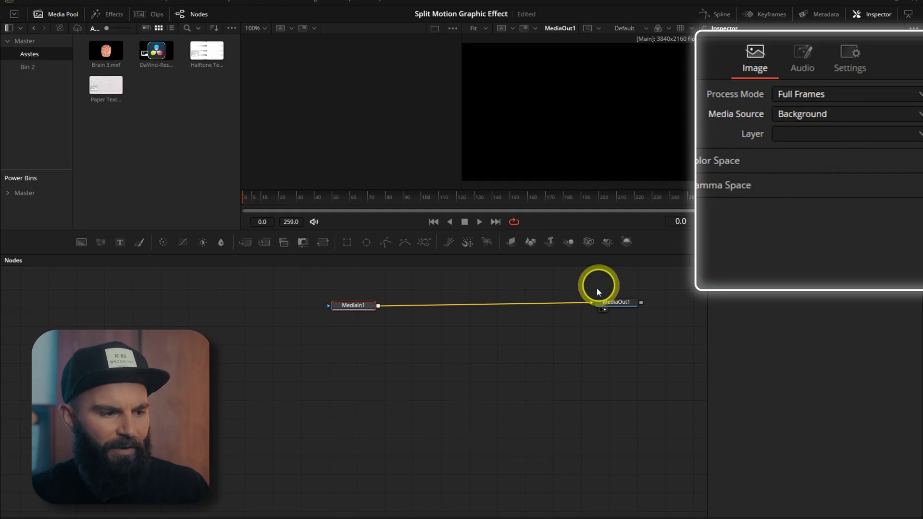
Put Paper Texture.png on Video 1 beneath the Fusion composition, matching its length, and reopen the composition in Fusion.
left_click(407, 516)
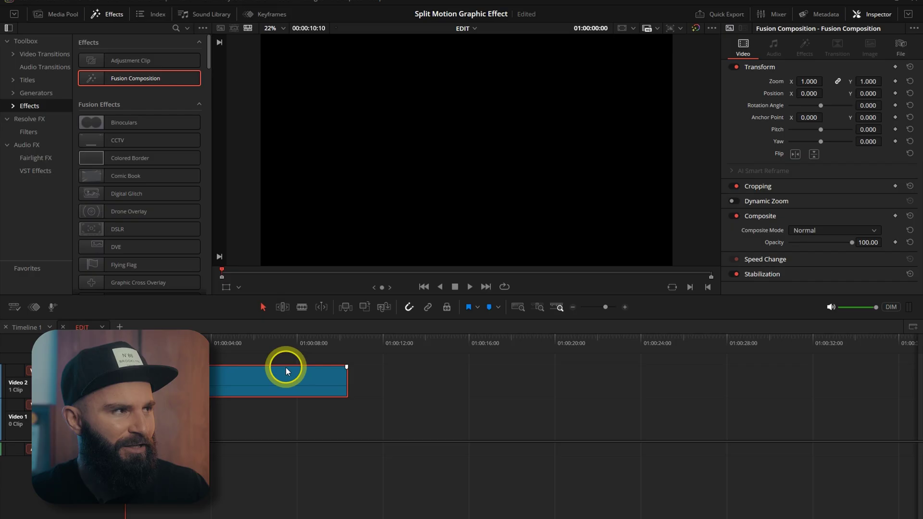
left_click(99, 14)
left_click(45, 14)
left_click(98, 99)
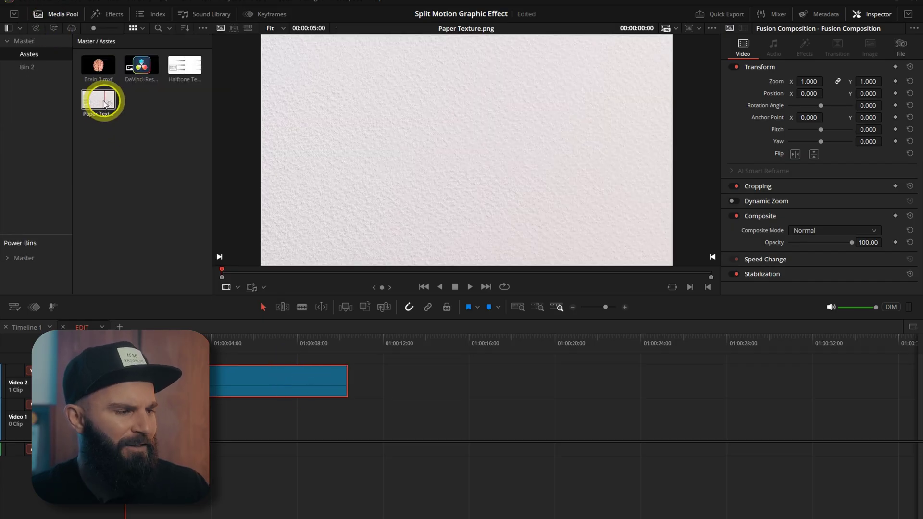
left_click_drag(98, 99, 347, 427)
right_click(189, 384)
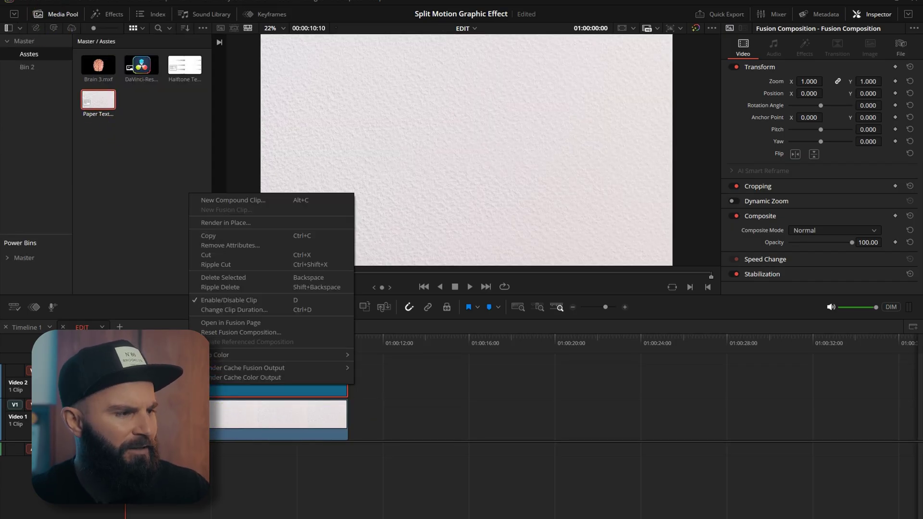
left_click(232, 323)
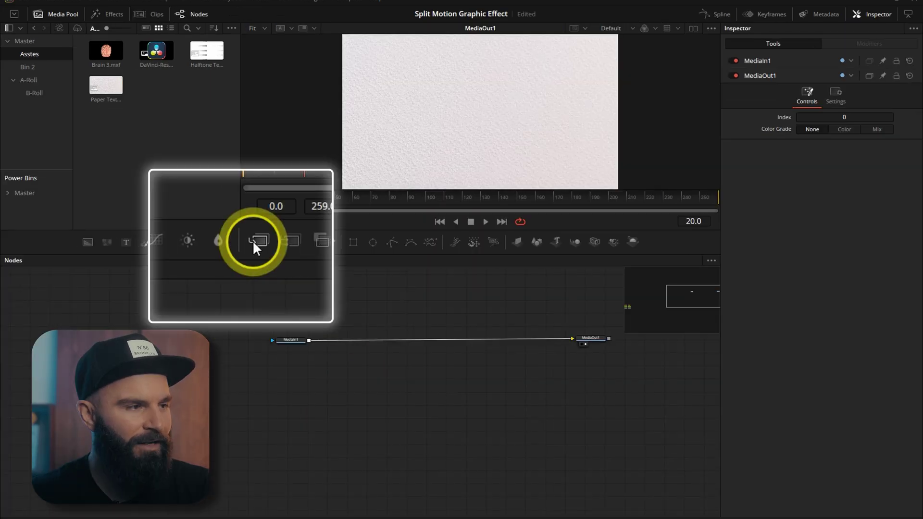
Insert a Merge node after MediaIn1 and connect the DaVinci Resolve logo image as its foreground.
left_click_drag(252, 241, 364, 339)
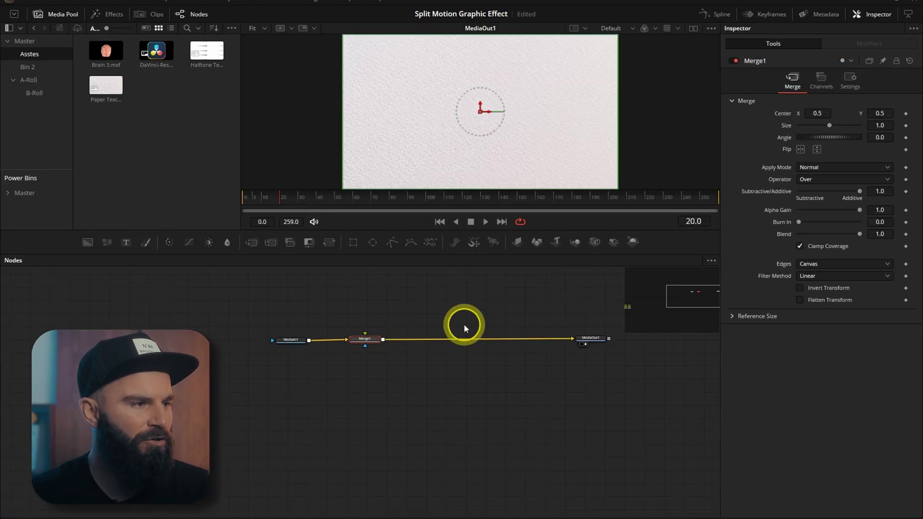
left_click_drag(155, 52, 419, 319)
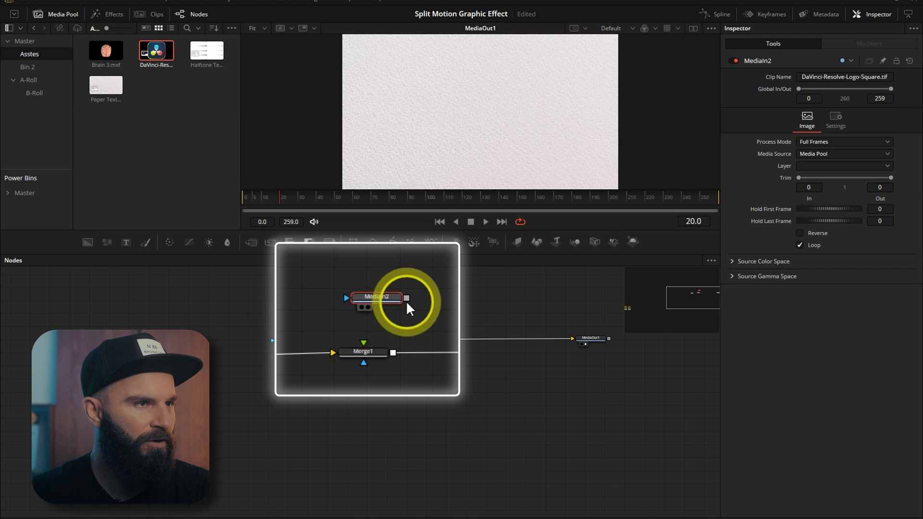
left_click_drag(367, 342, 375, 339)
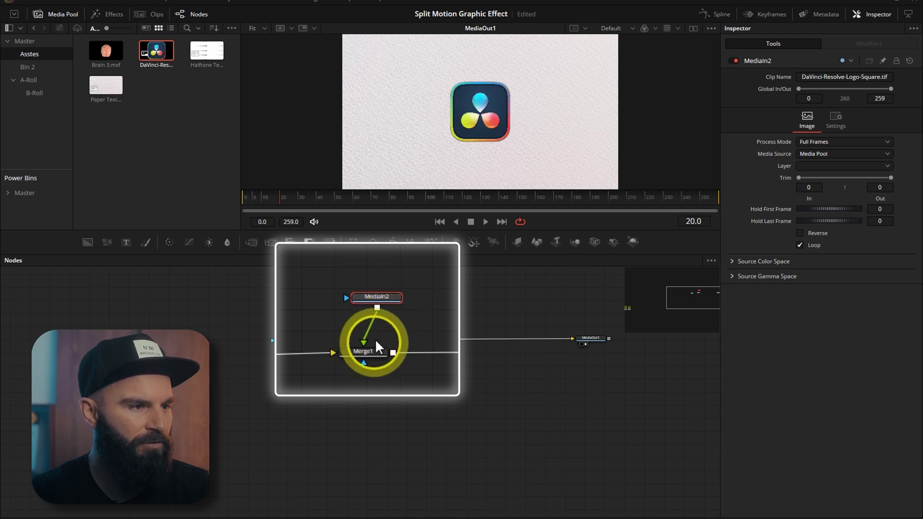
Mask the logo's MediaIn2 node with a Rectangle set to width 1, height 1 and Center X 0.
left_click_drag(354, 244, 368, 289)
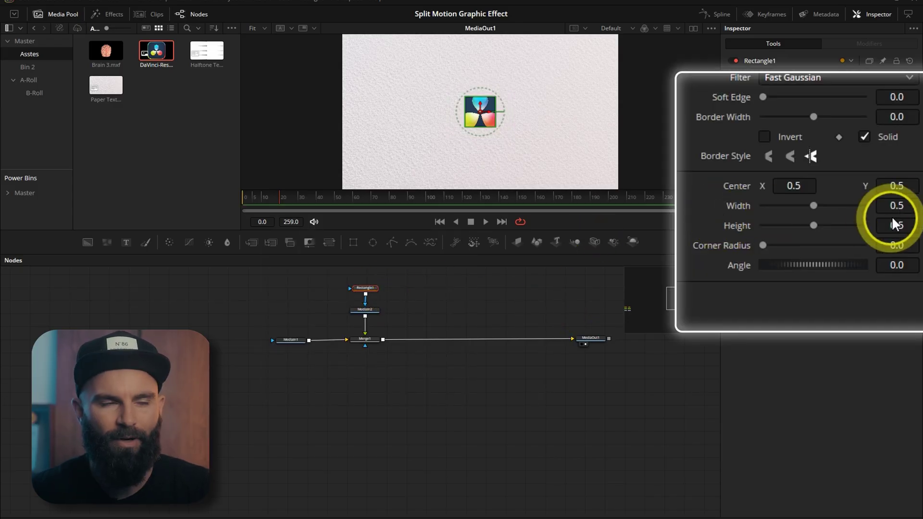
left_click(897, 207)
type("1")
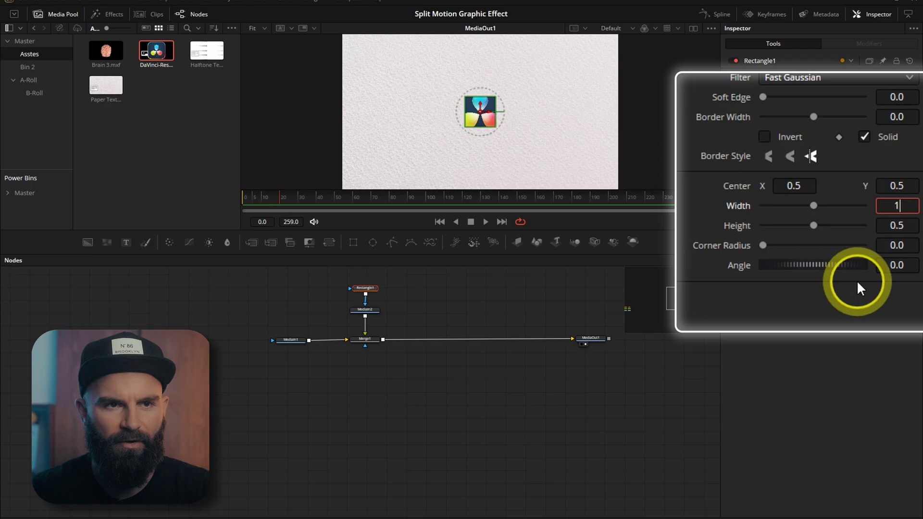
left_click(897, 225)
type("1")
left_click(794, 186)
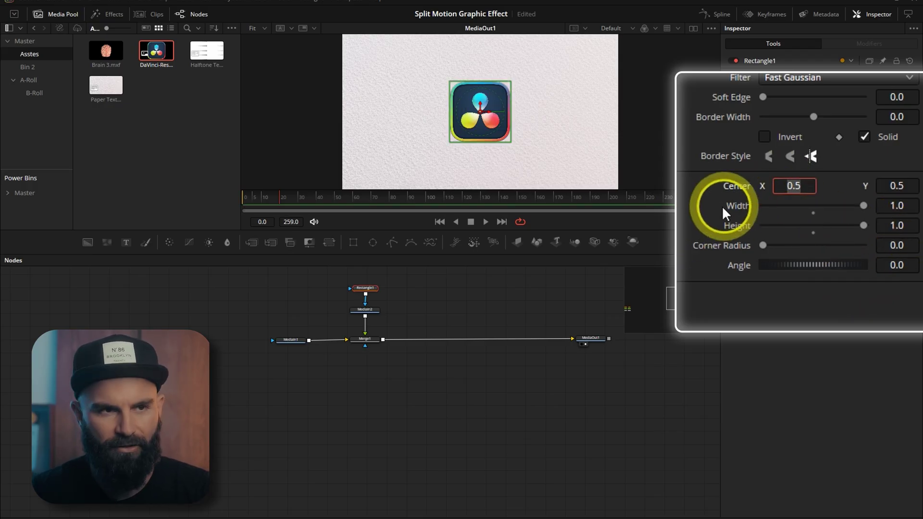
type("0")
key("Return")
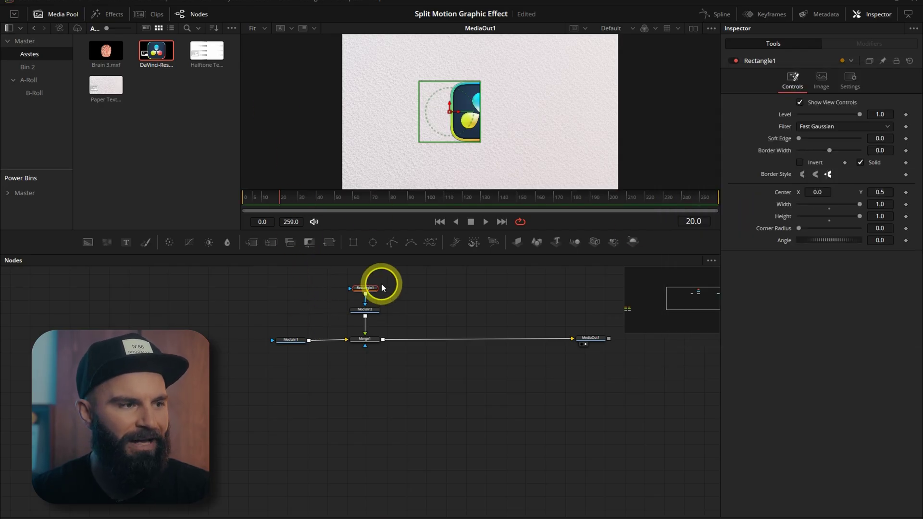
Duplicate the Rectangle1, MediaIn2 and Merge1 nodes and insert the copied merge between Merge1 and MediaOut1.
left_click_drag(382, 284, 398, 342)
key("ctrl+c")
key("ctrl+v")
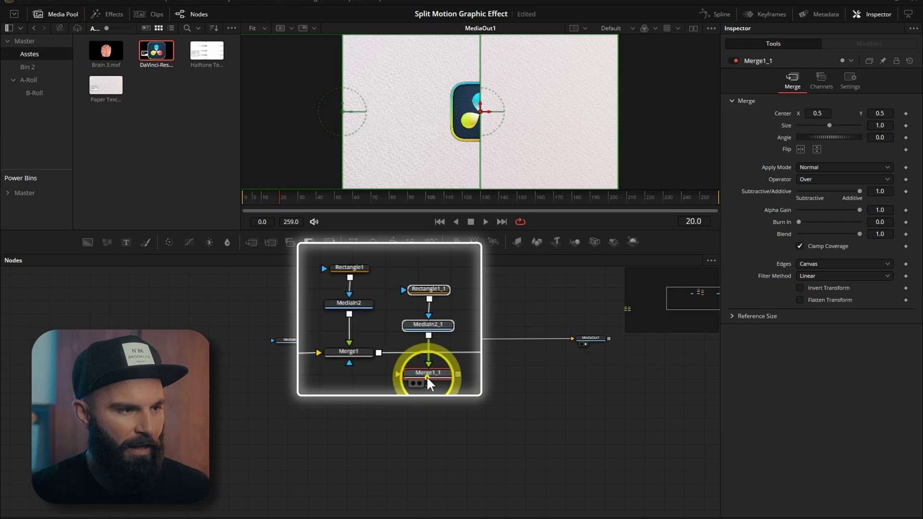
left_click_drag(426, 376, 437, 354)
Set the Center X of the duplicated rectangle mask, Rectangle1_1, to 1.
left_click(440, 267)
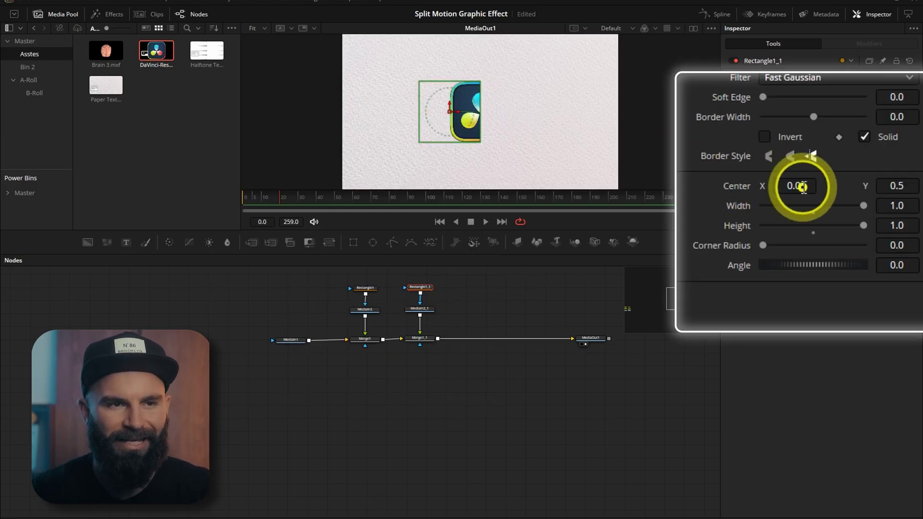
type("1")
key("Return")
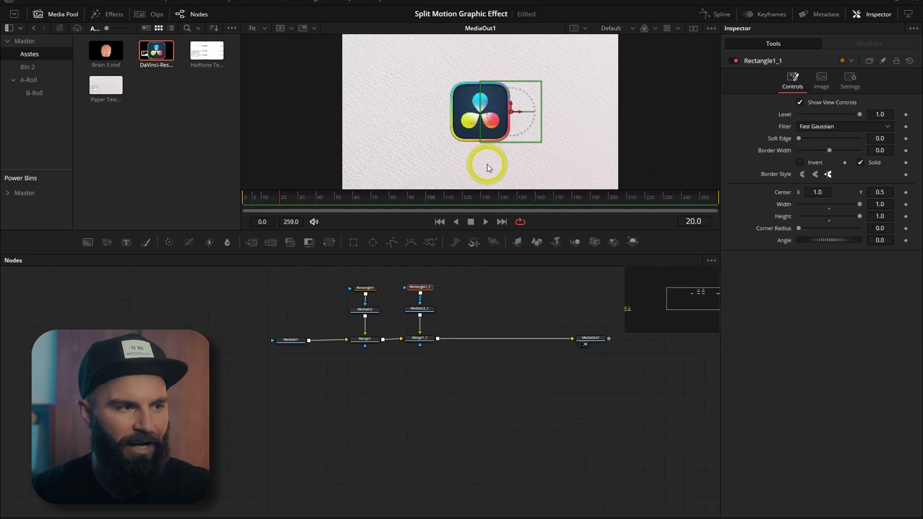
Pin Merge1's controls and link the Center of Merge1_1 to Merge1's Center with an expression.
left_click(365, 338)
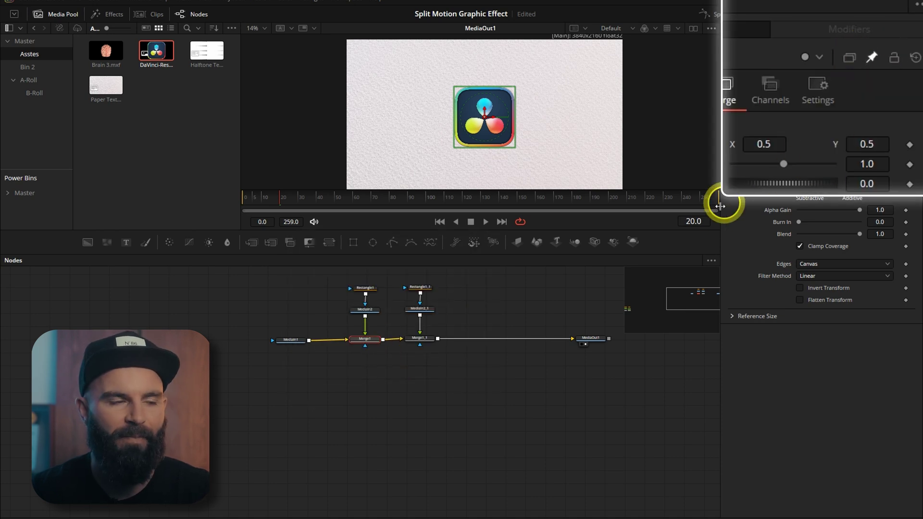
left_click(419, 338)
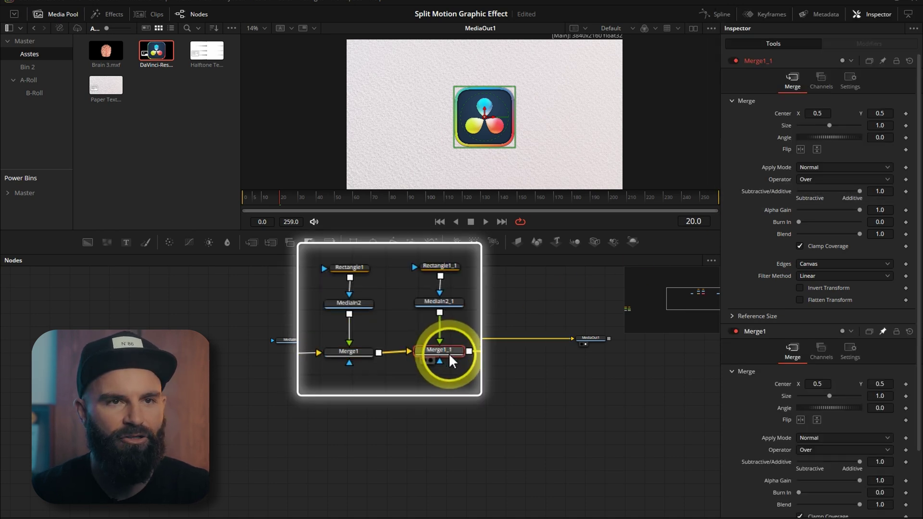
right_click(740, 73)
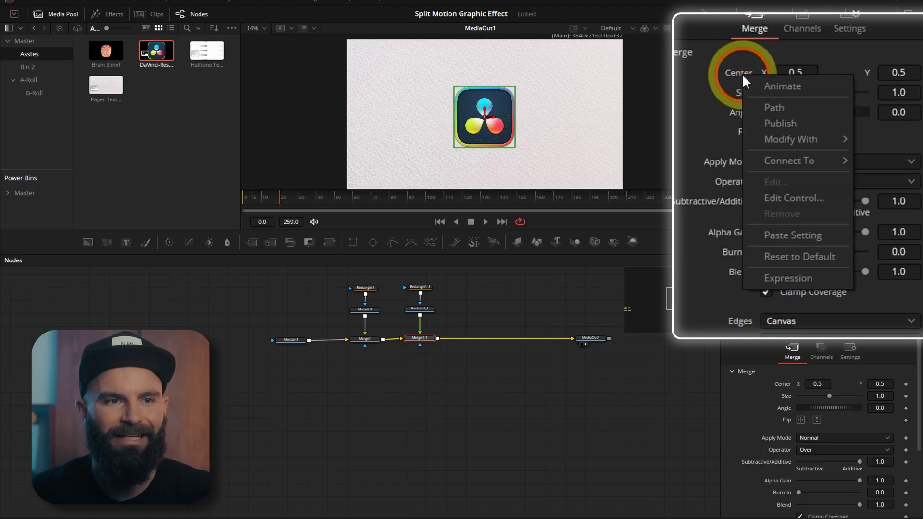
left_click(789, 278)
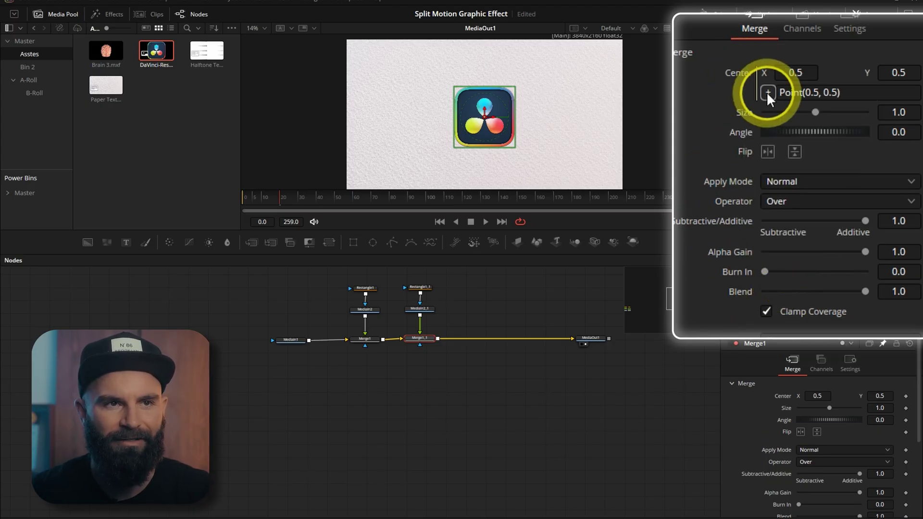
left_click_drag(767, 92, 739, 360)
Test the linked logo halves by shifting Merge1's Center X, and undo the shift.
left_click(365, 338)
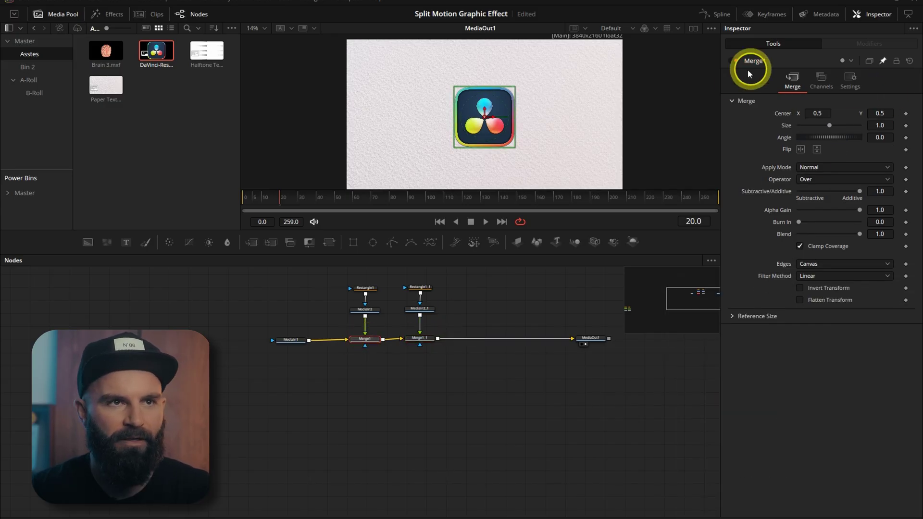
left_click_drag(787, 74, 848, 73)
key("ctrl+z")
left_click(454, 355)
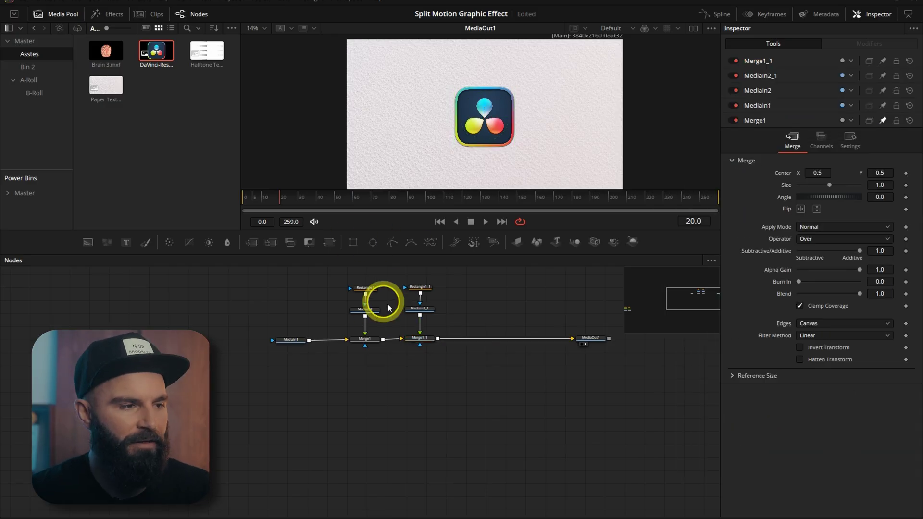
Keyframe Merge1's Center at frame 20, and at frame 60 keyframe it with Center X set to 0.37.
left_click(370, 339)
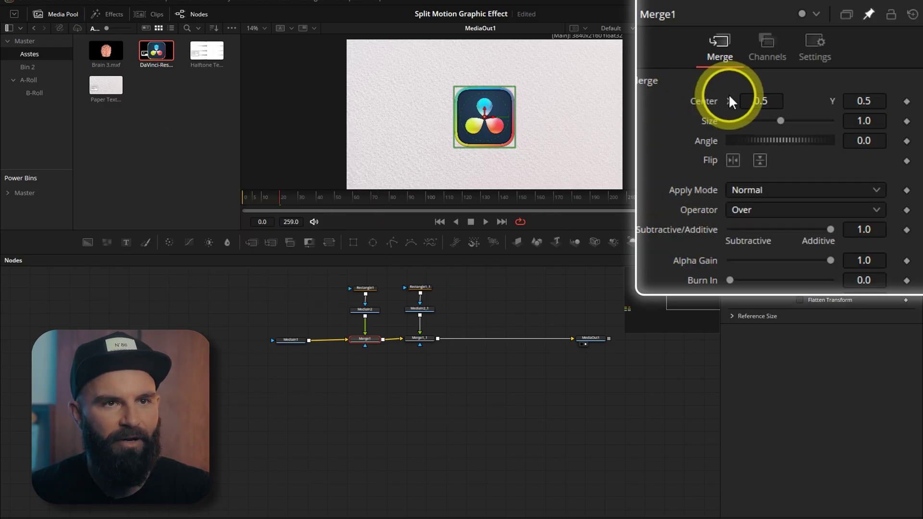
left_click(906, 113)
left_click(353, 200)
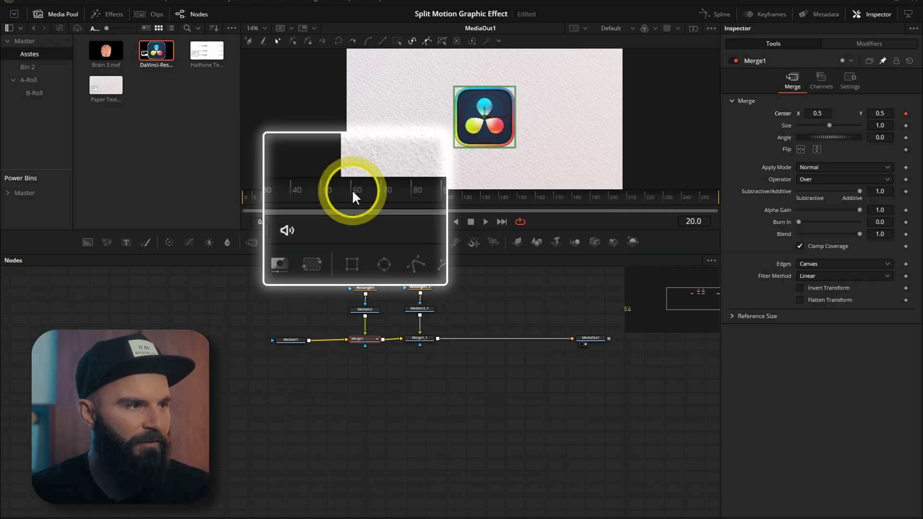
left_click(907, 102)
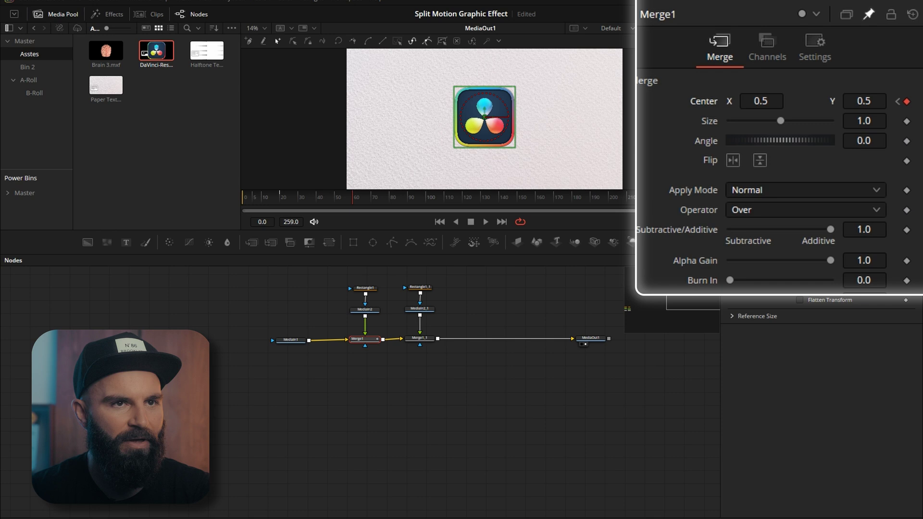
left_click_drag(775, 101, 654, 96)
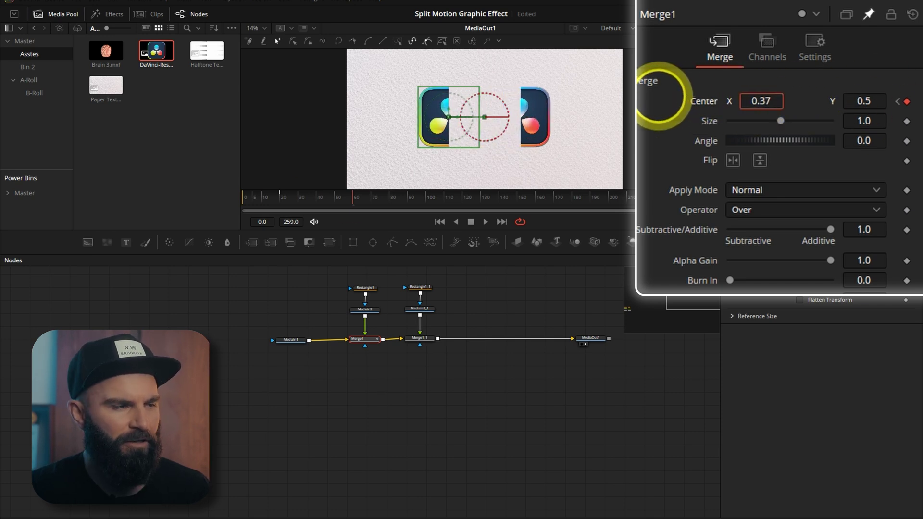
Add a holding Center keyframe on Merge1 at frame 180 and set Center X to 0.5 at frame 230.
left_click(574, 198)
left_click(906, 113)
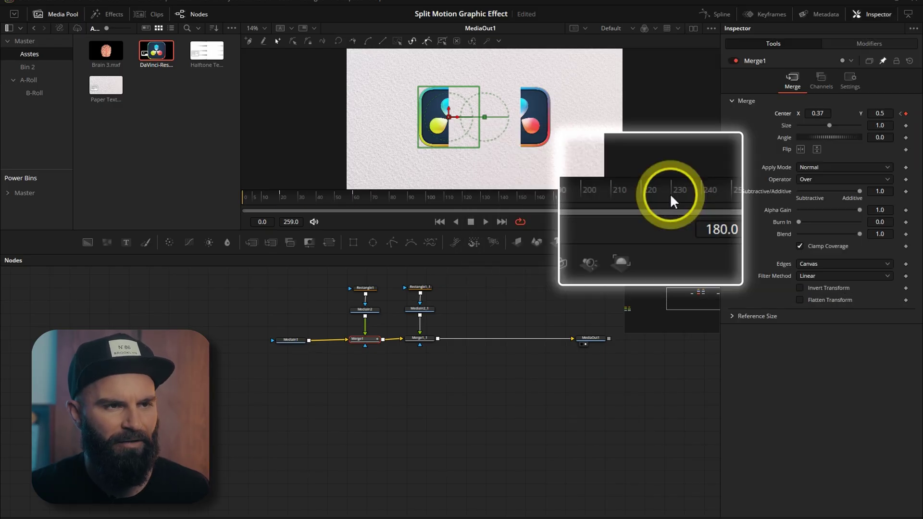
left_click_drag(674, 202, 676, 203)
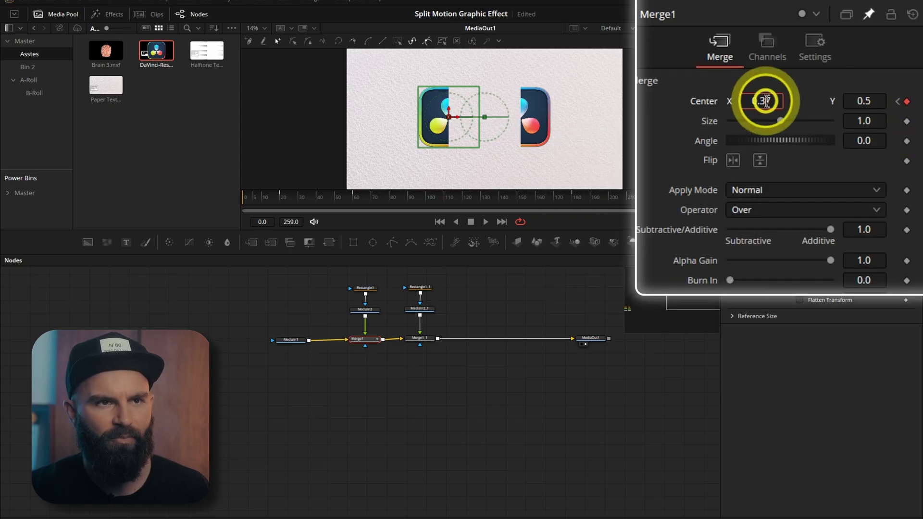
double_click(766, 101)
type("0.5")
Smooth Merge1's Center displacement spline between frames 20 and 60, and lengthen the ease-in handle on the frame 60 keyframe.
left_click(343, 198)
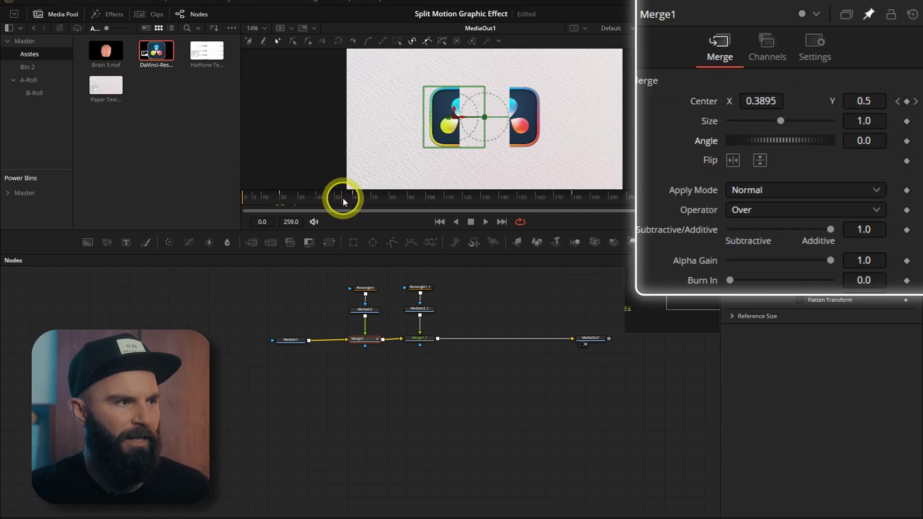
left_click_drag(342, 197, 355, 198)
left_click(747, 14)
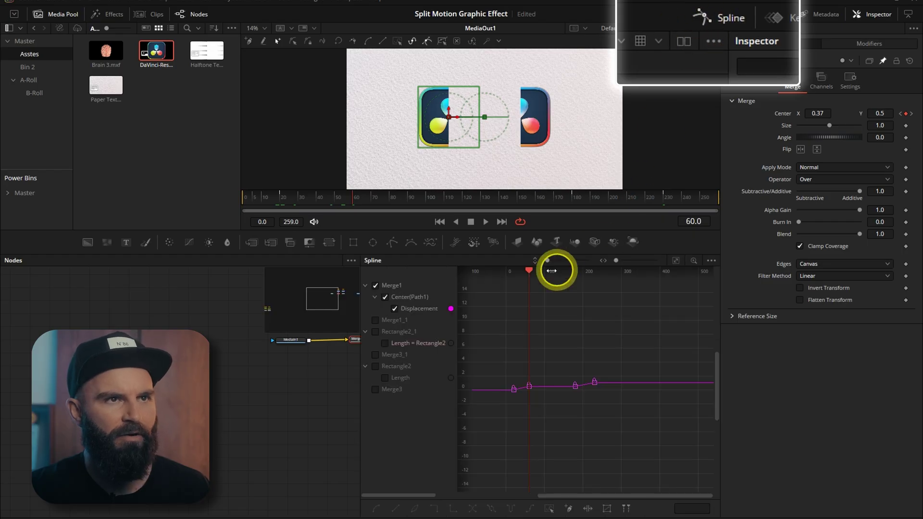
left_click(675, 260)
left_click_drag(511, 421, 563, 363)
left_click_drag(496, 440, 496, 439)
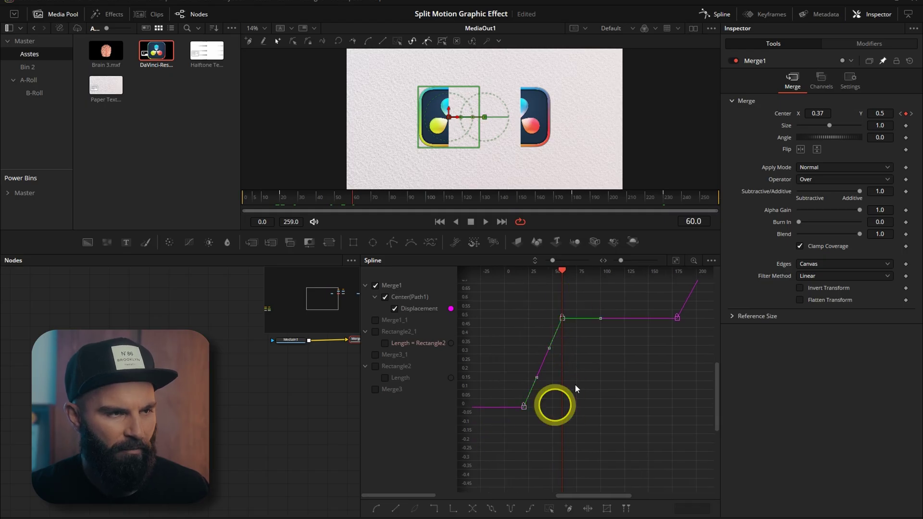
mouse_move(618, 360)
left_mouse_down()
mouse_move(654, 350)
mouse_move(627, 372)
left_mouse_up()
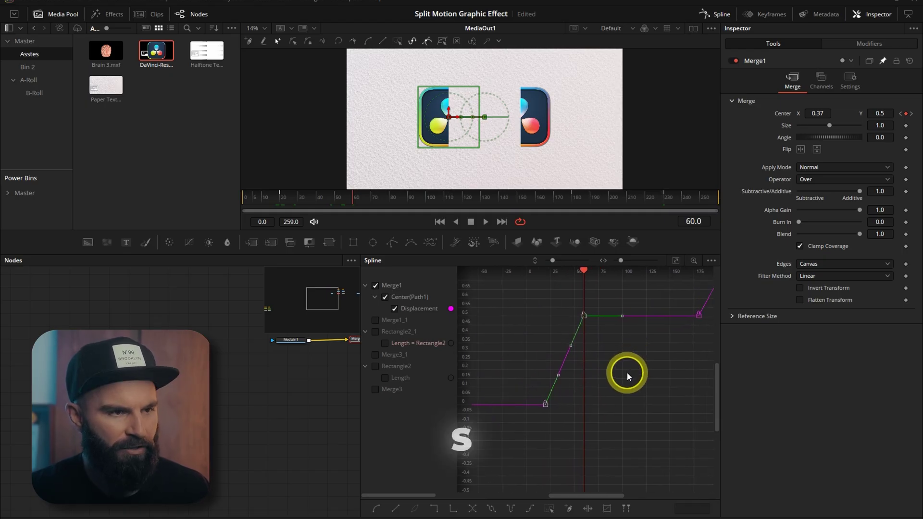
left_click_drag(570, 316, 552, 319)
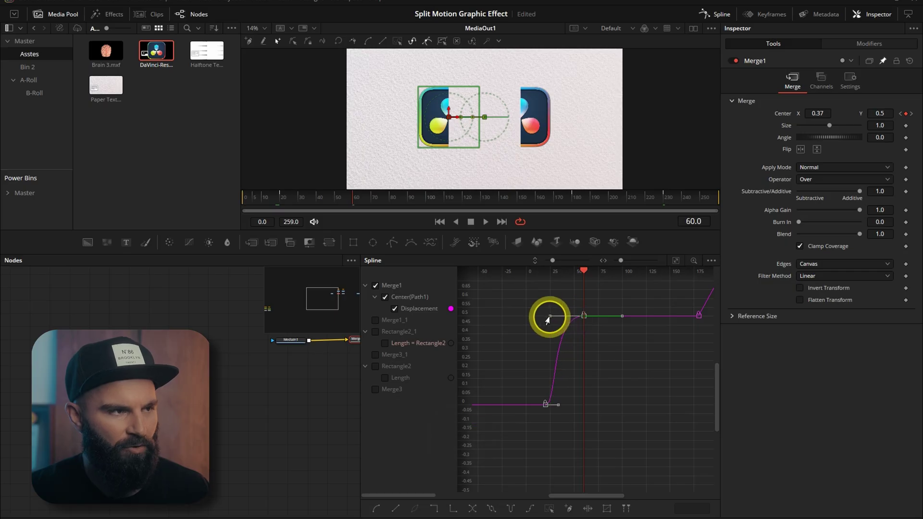
left_click_drag(500, 407, 490, 440)
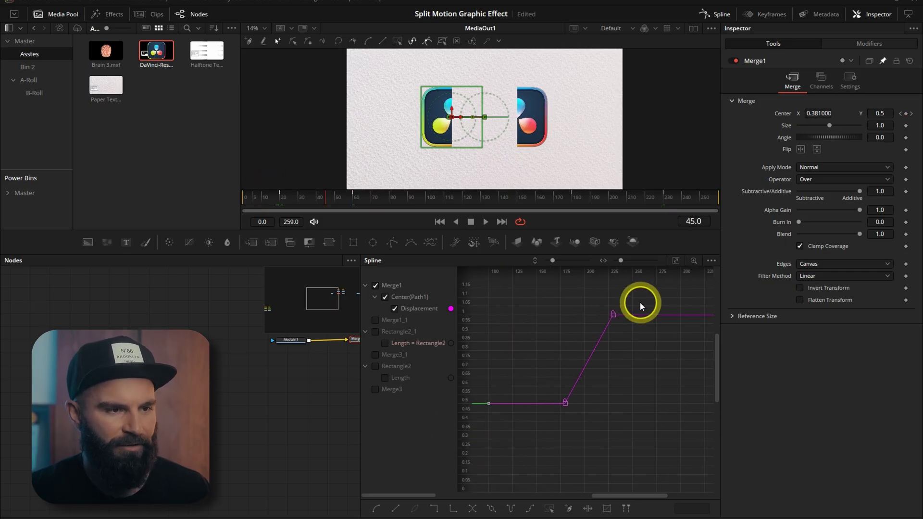
Smooth Merge1's closing Center keyframes at frames 180 and 230, and lengthen the ease-in handle on the frame 230 keyframe.
left_click_drag(639, 301, 538, 422)
key("s")
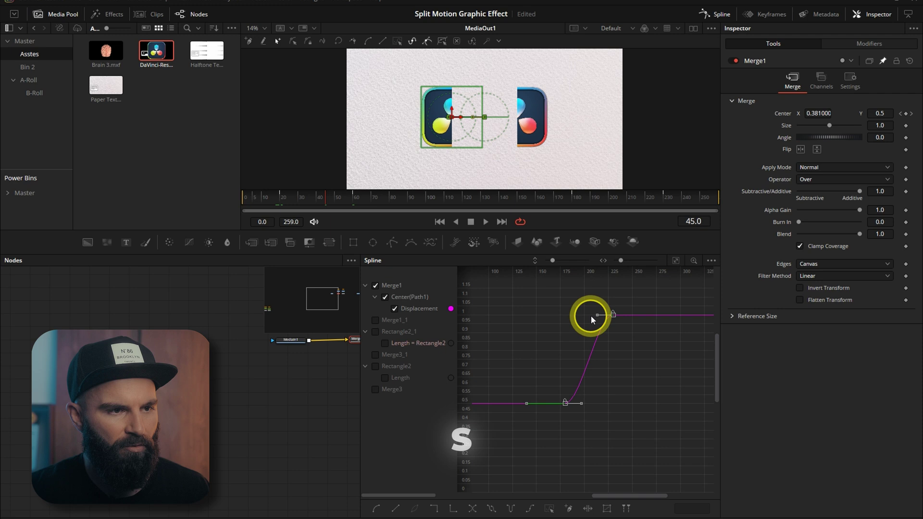
left_click_drag(583, 320, 562, 322)
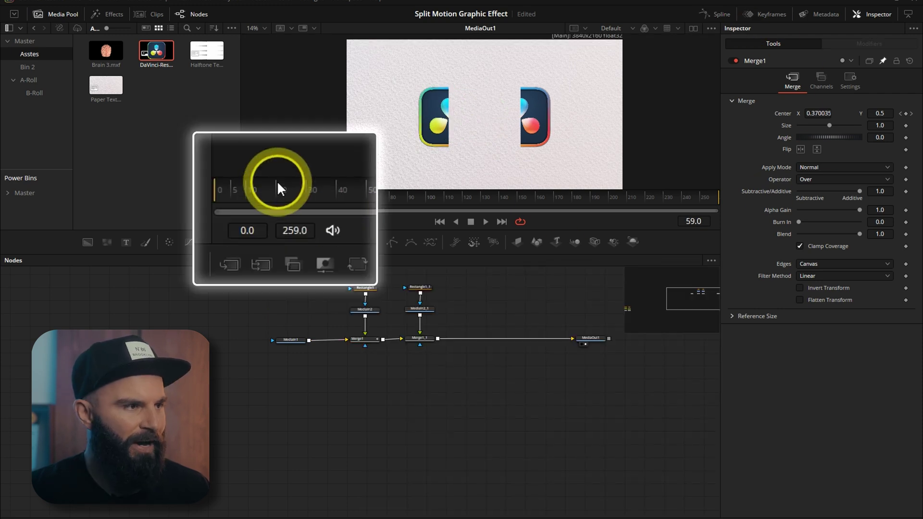
At frame 20, add a Background node merged over MediaIn1 before Merge1, and mask it with a Rectangle.
left_click(280, 198)
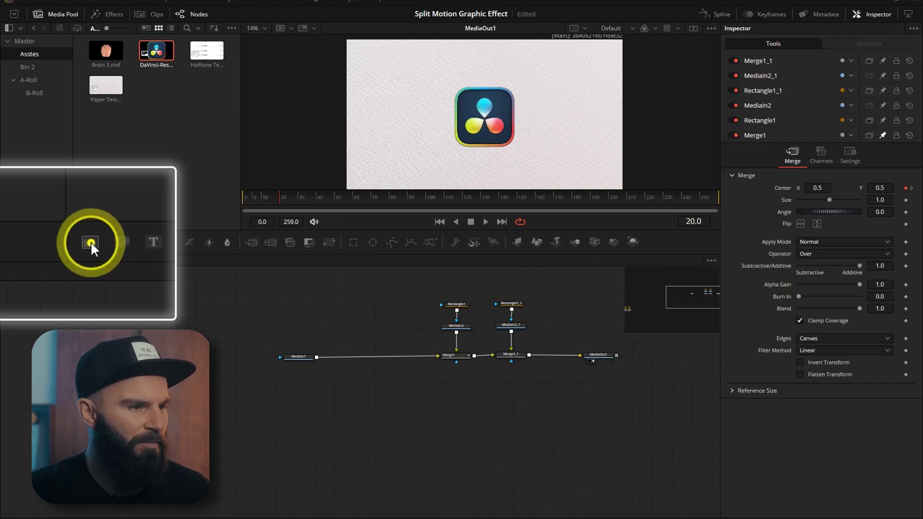
left_click_drag(88, 242, 293, 371)
left_click_drag(354, 241, 408, 332)
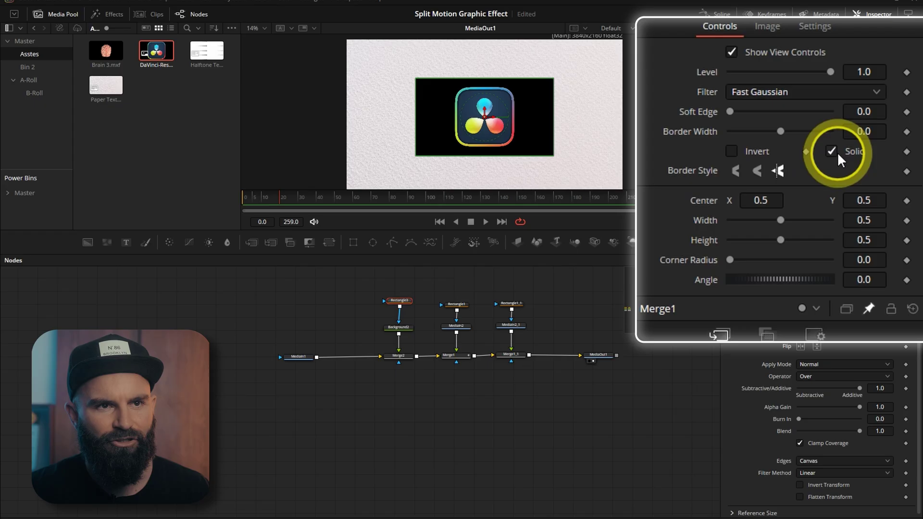
Turn off Solid on Rectangle3, set its Width to 0.239 and Height to 0.423, and hide its view controls.
left_click(860, 163)
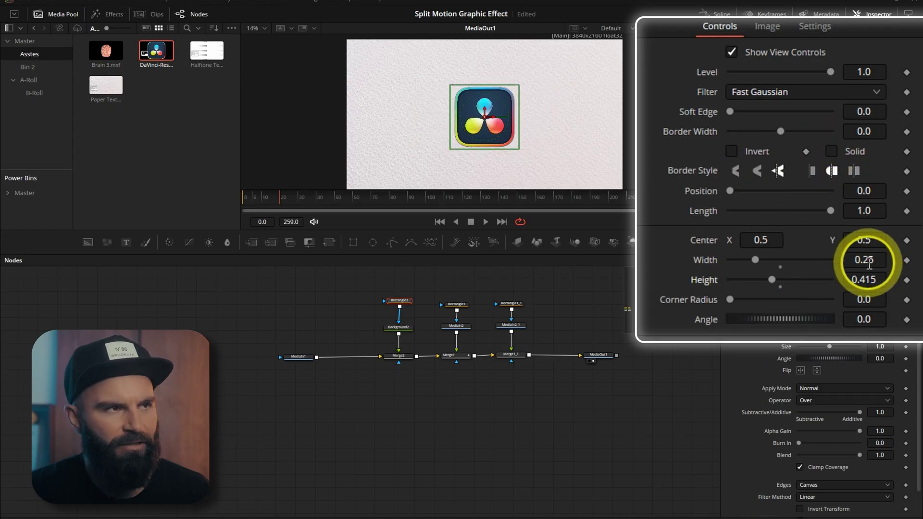
left_click_drag(859, 262, 856, 260)
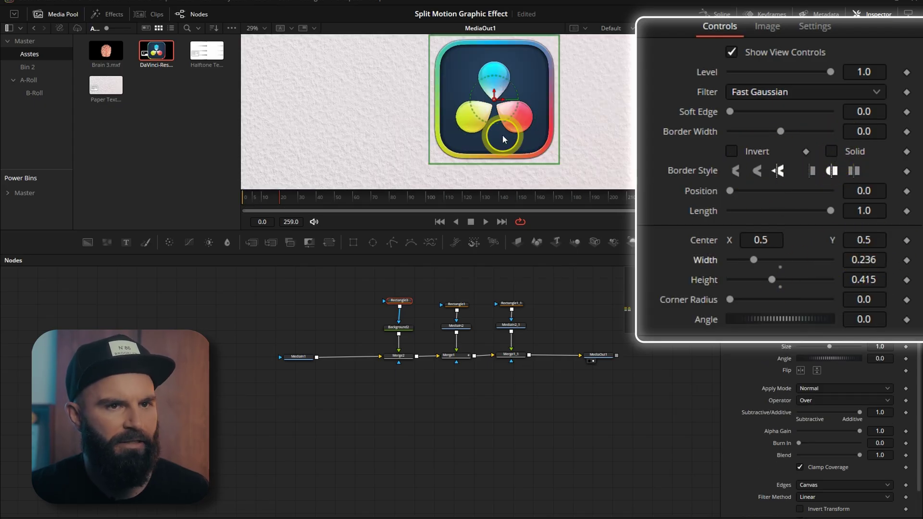
left_click_drag(864, 260, 861, 281)
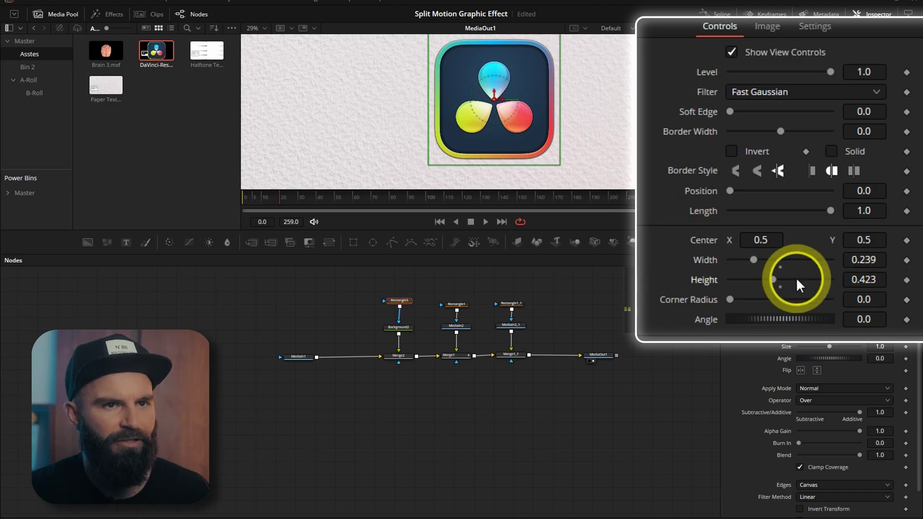
left_click(731, 52)
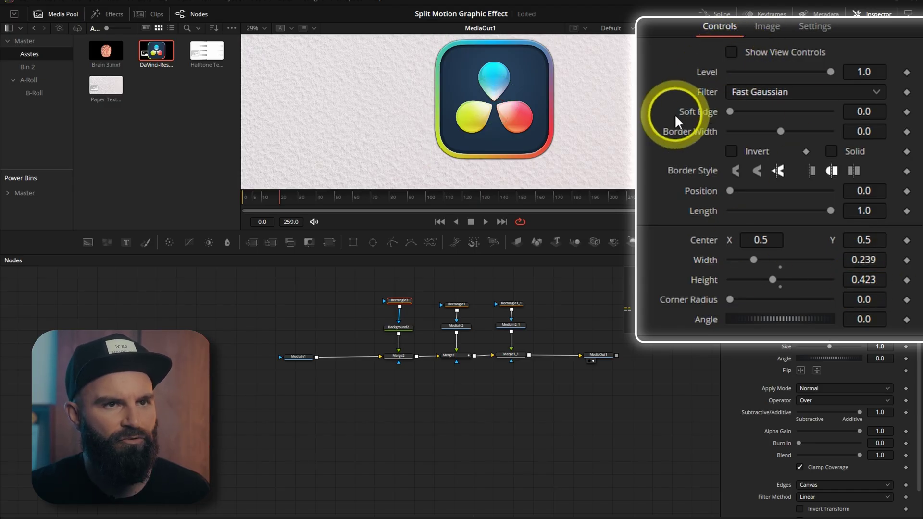
Set Rectangle3's Border Width to 0.0009 and its Corner Radius to 0.43.
left_click_drag(848, 133, 860, 129)
scroll(586, 166, "down", 1)
scroll(586, 144, "down", 1)
scroll(586, 144, "up", 1)
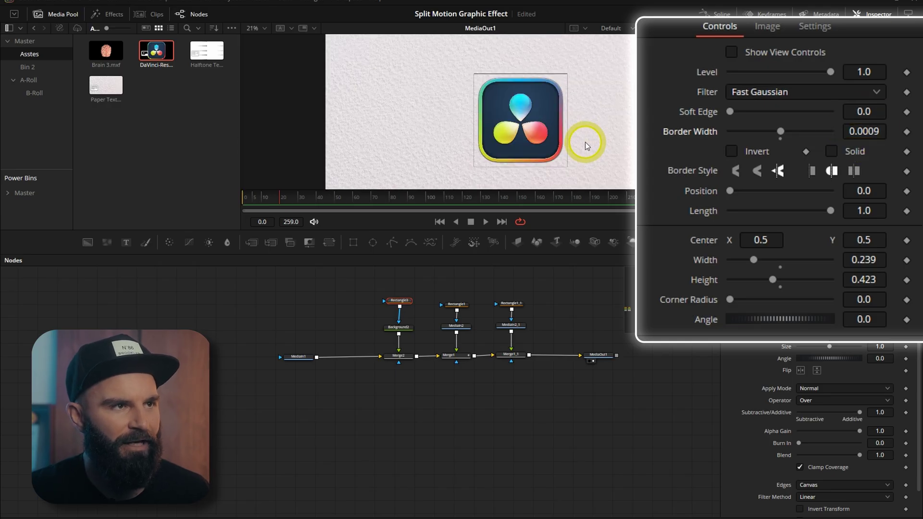
scroll(586, 143, "up", 1)
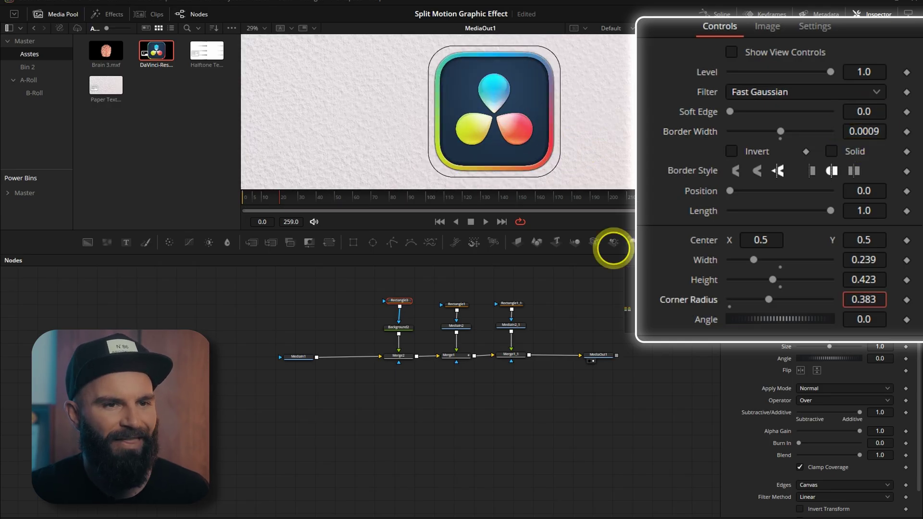
key("ctrl+z")
left_click_drag(865, 299, 586, 250)
Set Rectangle3's Length to 0.5 and its Position to 0.25 to draw only the outline's left half.
left_click(778, 211)
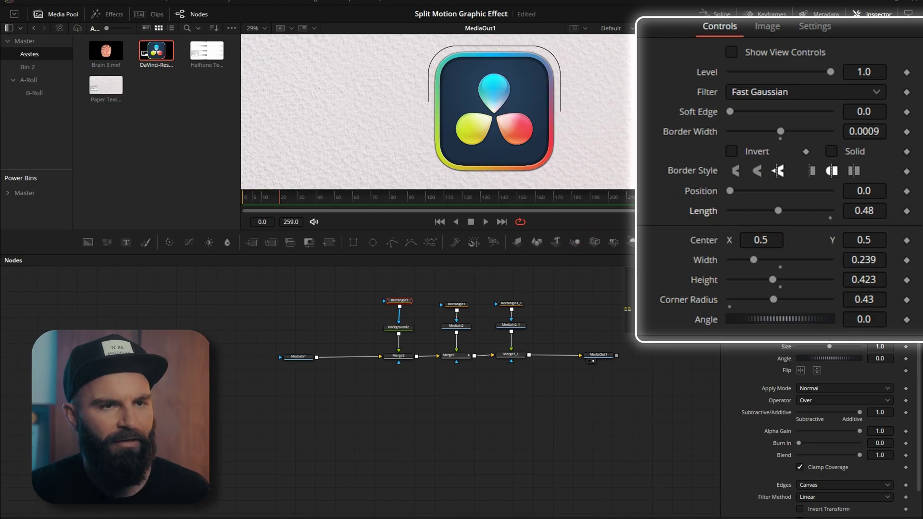
left_click(861, 206)
type("0.5")
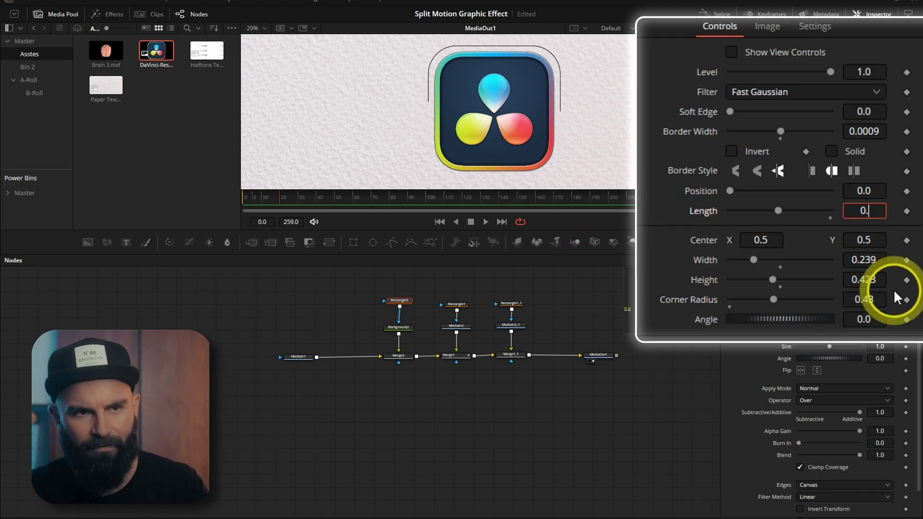
key("Return")
left_click_drag(725, 196, 757, 198)
left_click(873, 195)
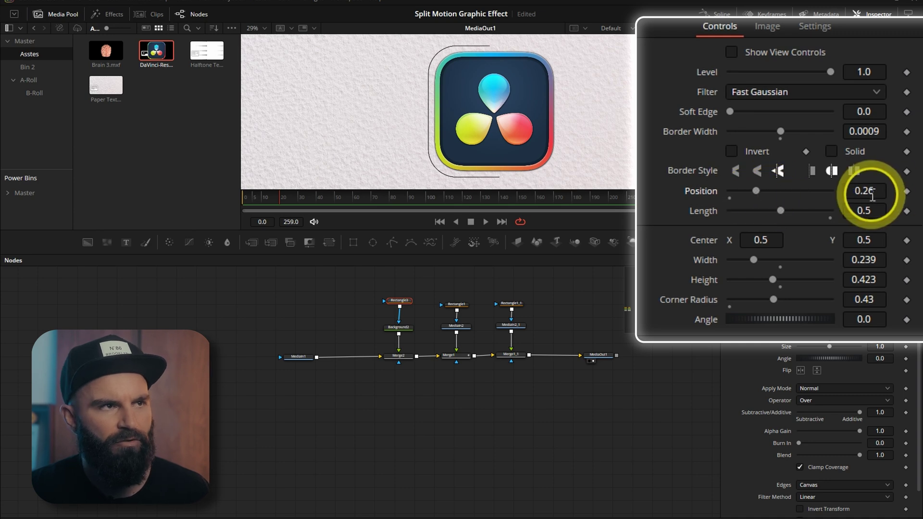
type("0.25")
key("Return")
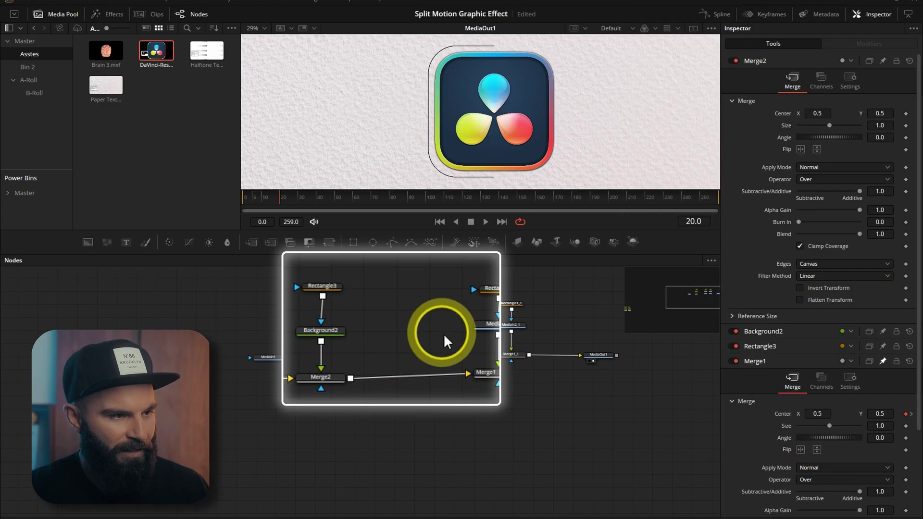
Paste a copy of the outline nodes between Merge2 and Merge1, and set the copied rectangle's Angle to 180.
key("ctrl+v")
left_click_drag(399, 335, 414, 378)
left_click(408, 284)
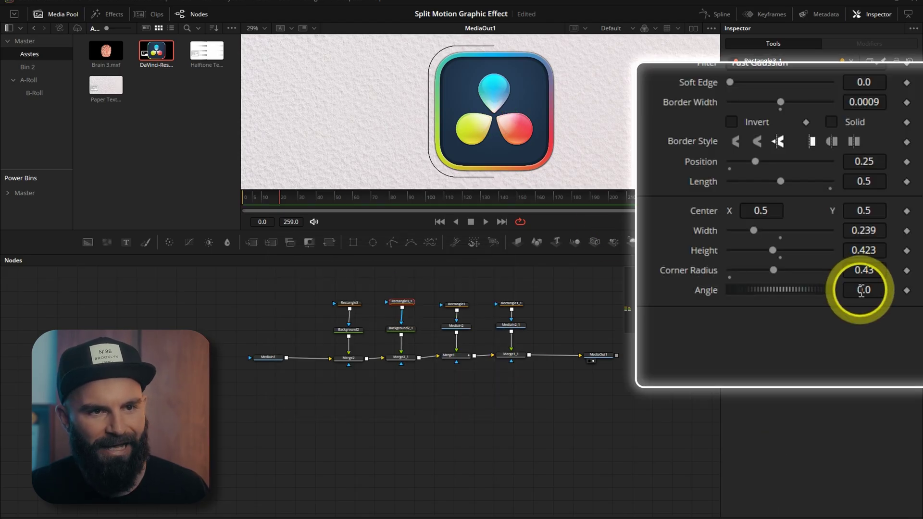
left_click(879, 266)
type("180")
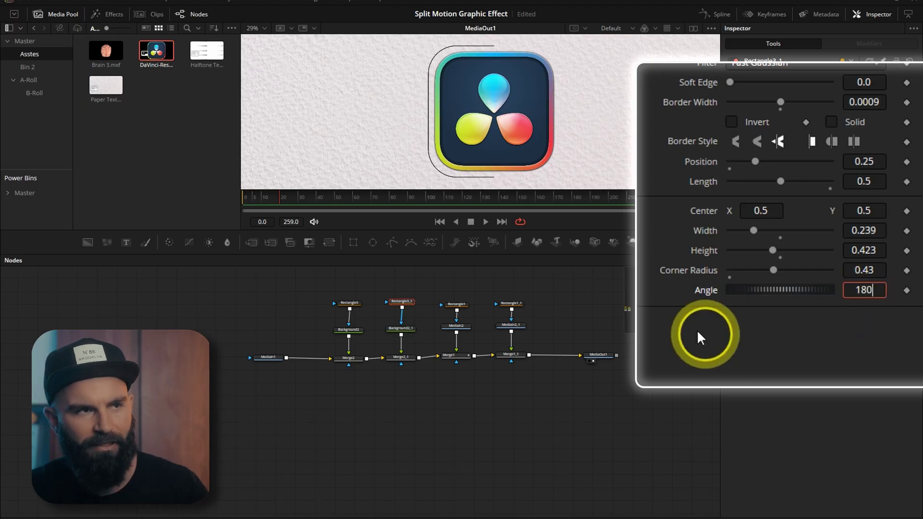
key("Return")
Pin Rectangle3's controls and link the Length of Rectangle3_1 to Rectangle3's Length with an expression.
left_click(349, 302)
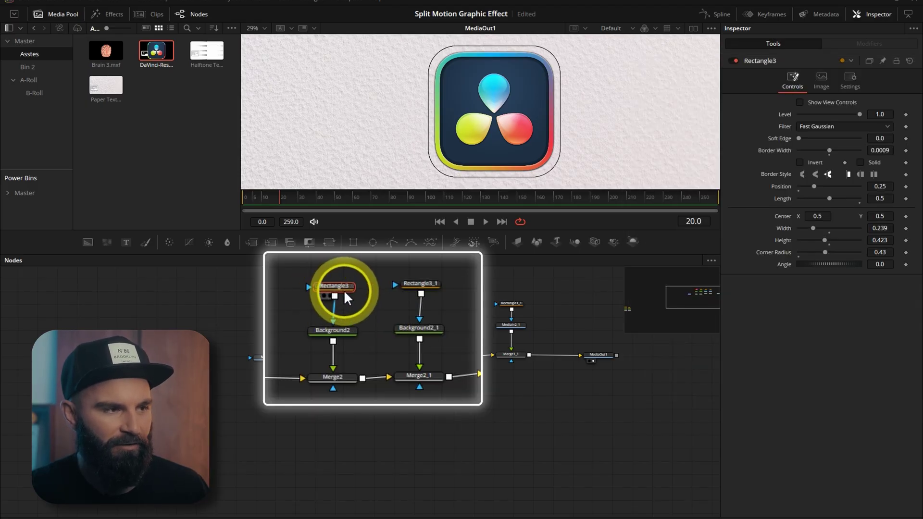
left_click(883, 60)
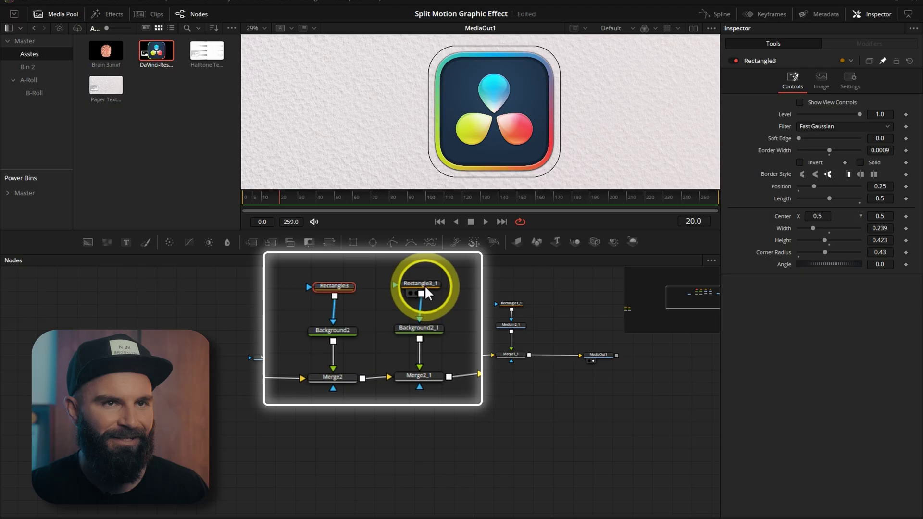
left_click(402, 302)
right_click(777, 198)
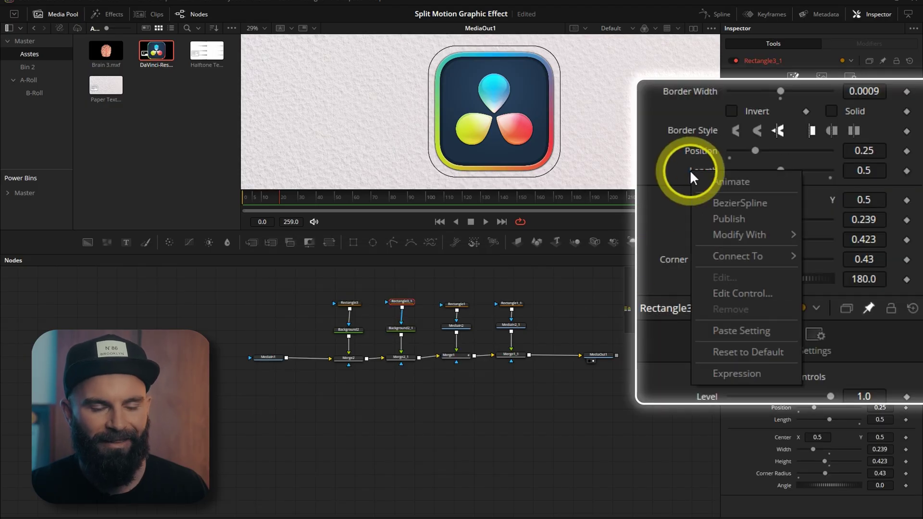
left_click(721, 374)
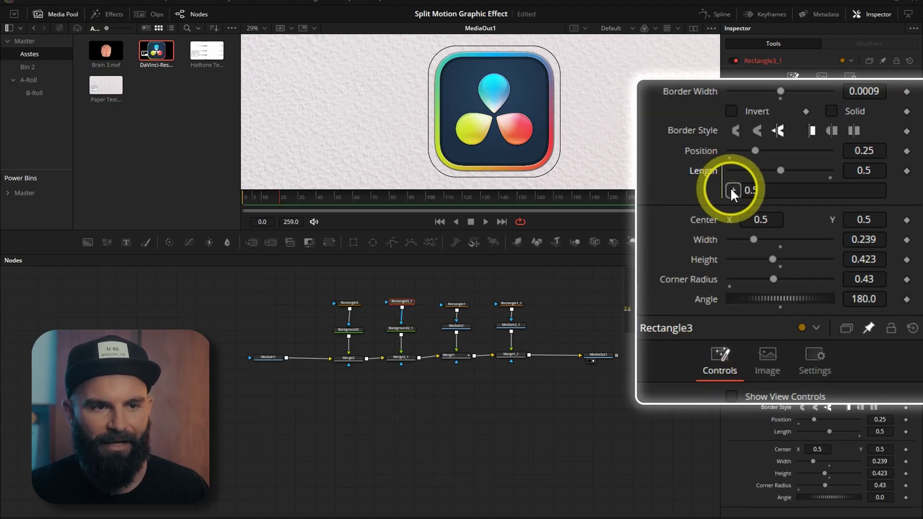
left_click_drag(799, 208, 784, 432)
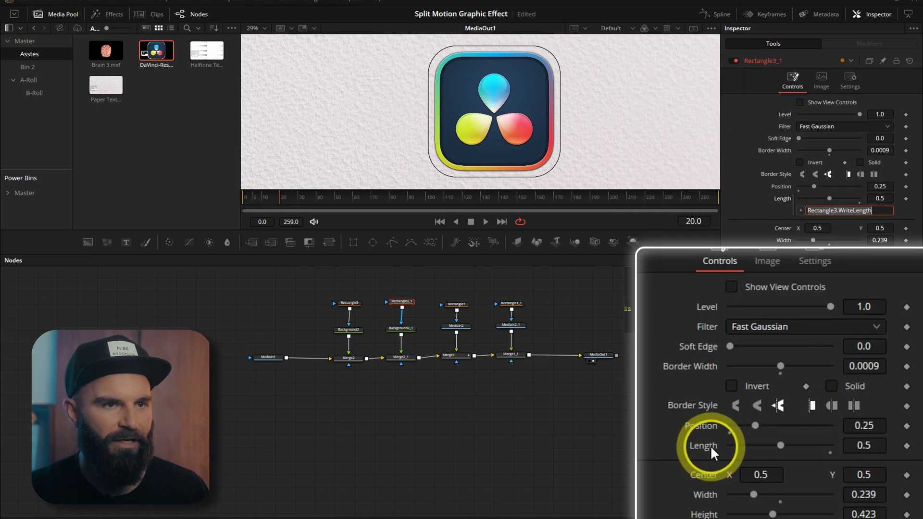
Flip Merge2_1 vertically, testing the linked outline halves before and after by varying Rectangle3's Length.
left_click_drag(827, 199, 765, 210)
key("ctrl+z")
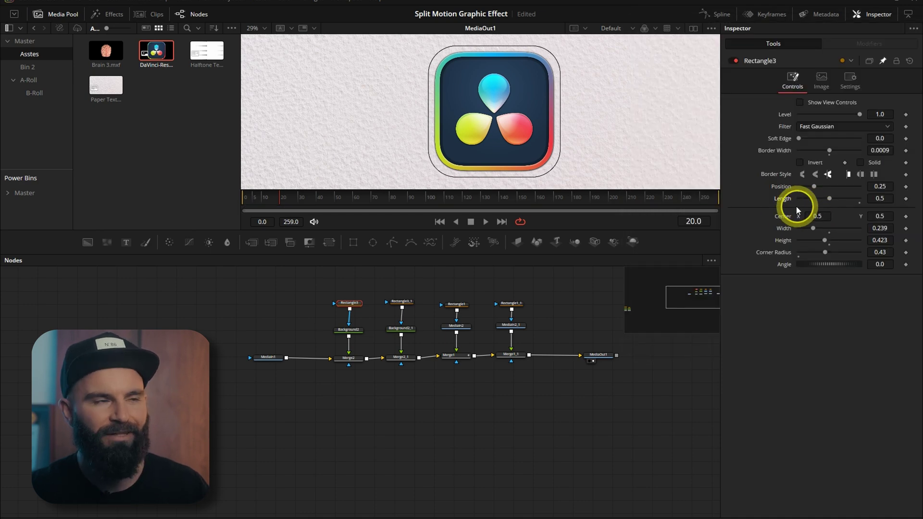
left_click(403, 356)
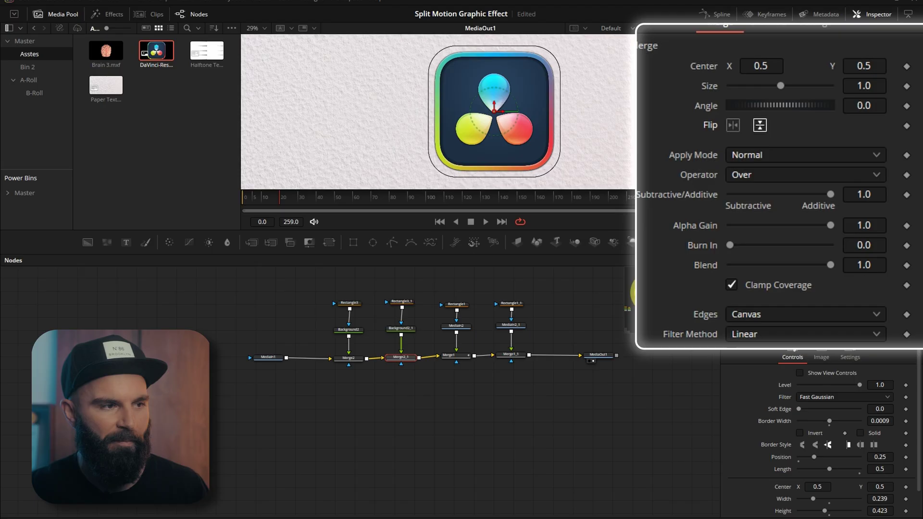
left_click(350, 302)
mouse_move(827, 200)
left_mouse_down()
mouse_move(799, 199)
mouse_move(826, 200)
left_mouse_up()
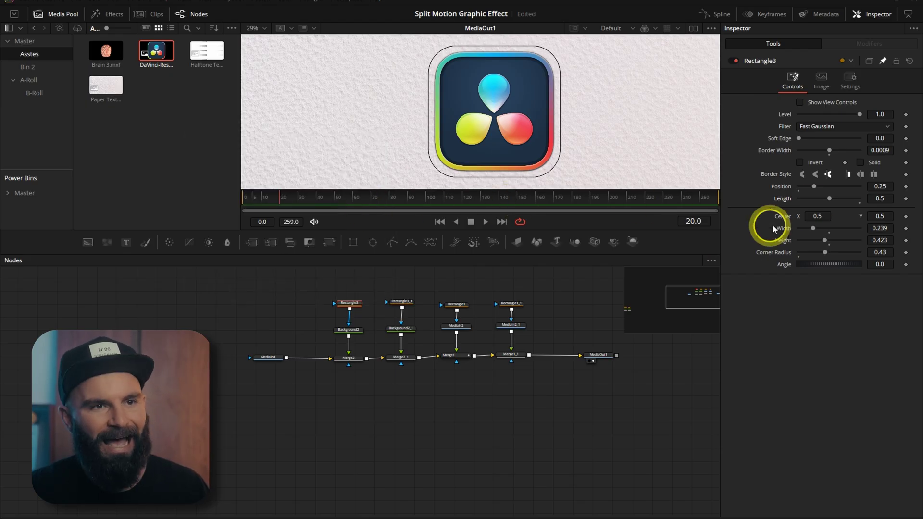
Keyframe Rectangle3's Length at frame 20, and set the Length to 0 at frame 0.
left_click(906, 198)
left_click(243, 197)
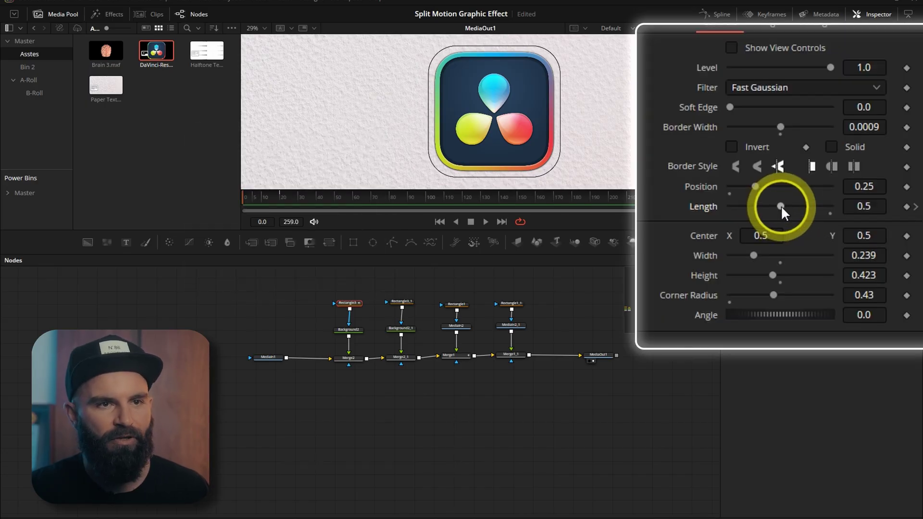
left_click_drag(829, 199, 789, 200)
Show only Rectangle3's Length spline, smooth both of its keyframes, and lengthen the ease-in handle on the frame 20 keyframe.
left_click(715, 13)
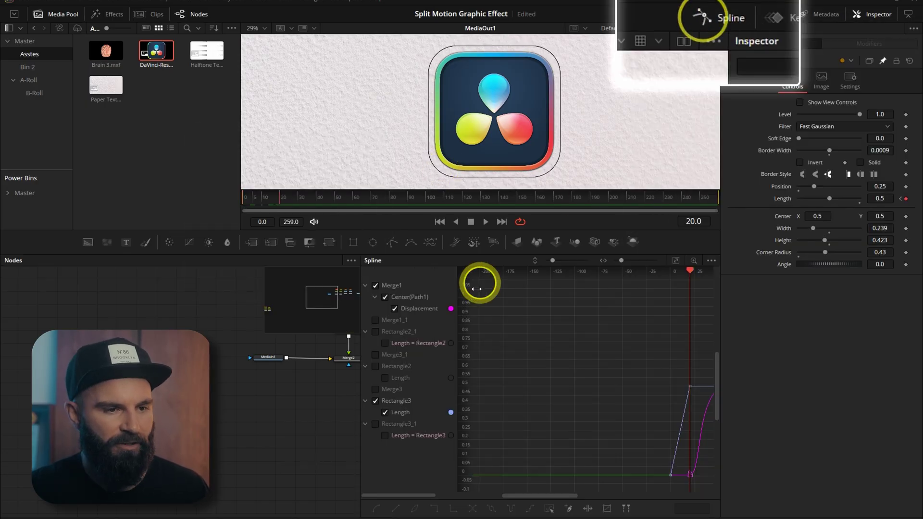
left_click(375, 285)
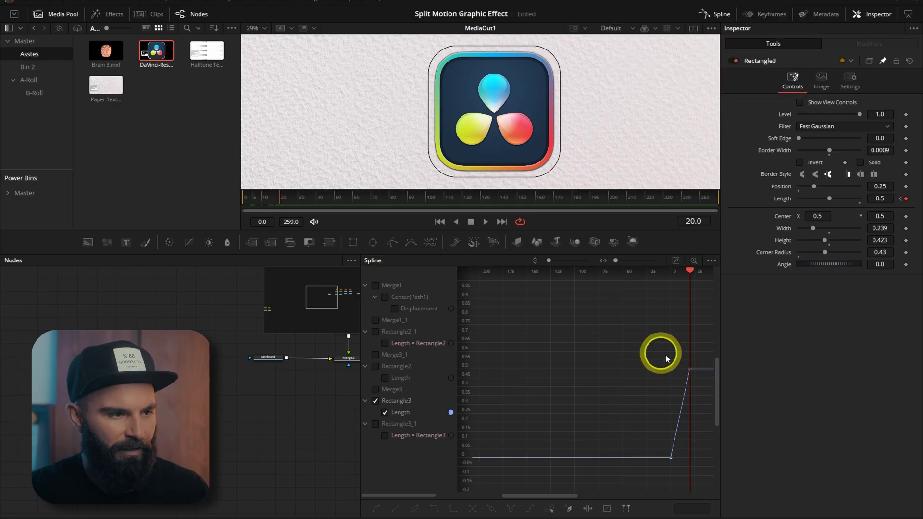
left_click_drag(646, 306, 520, 452)
key("shift+s")
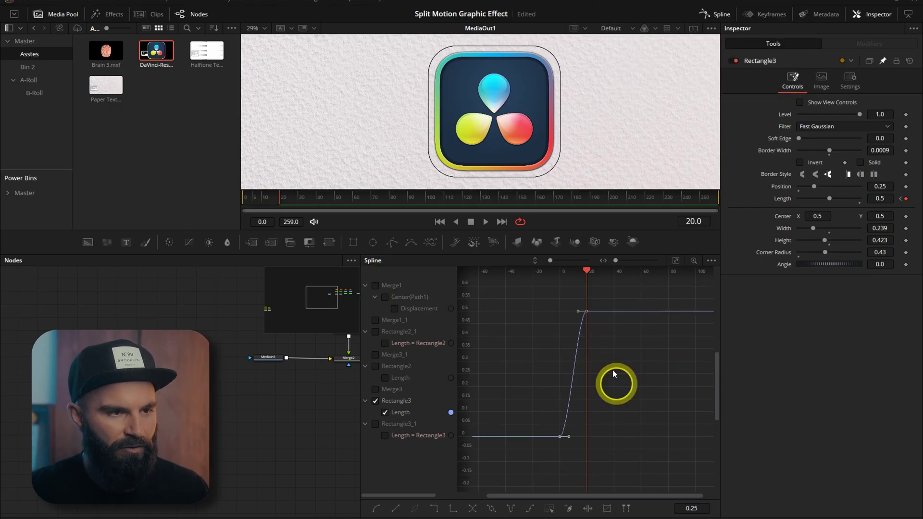
left_click_drag(577, 313, 557, 311)
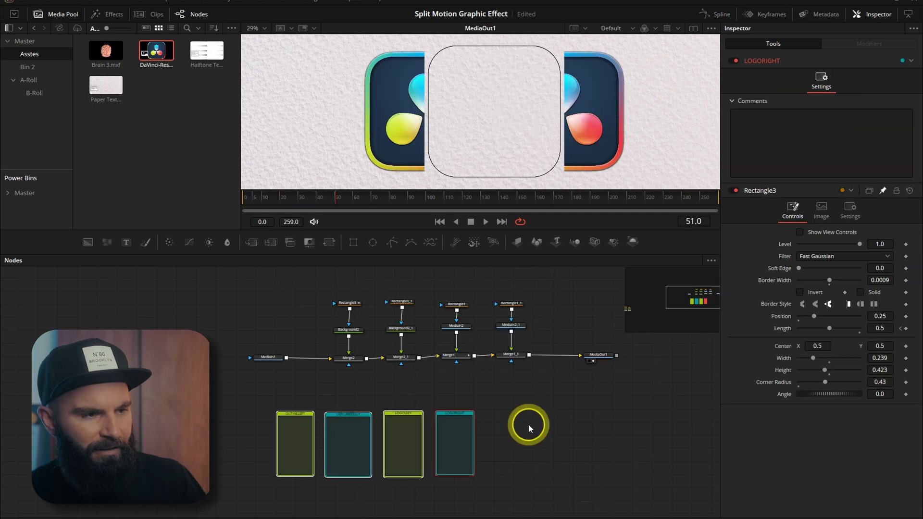
Place the LOGOLEFT, LOGORIGHT, OUTLINERIGHT and OUTINELEFT underlays behind their matching node groups.
left_click(524, 424)
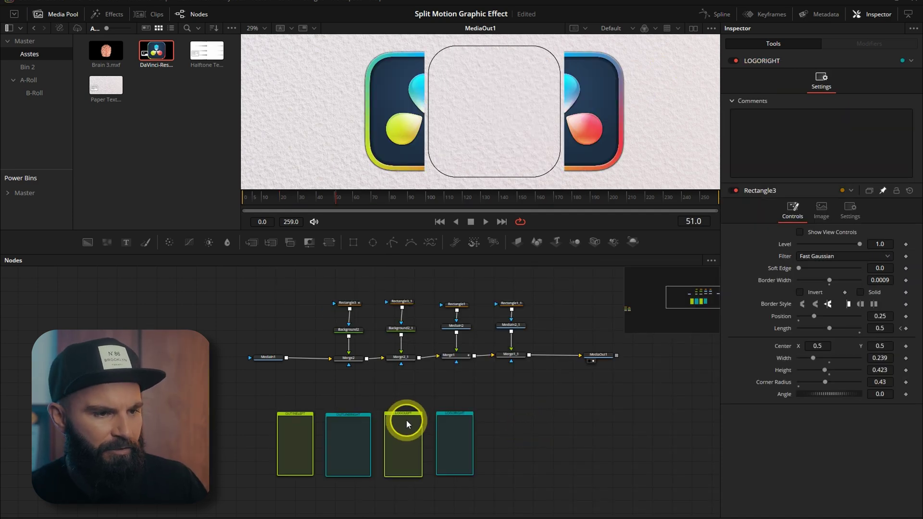
left_click(466, 358)
left_click_drag(821, 114, 796, 115)
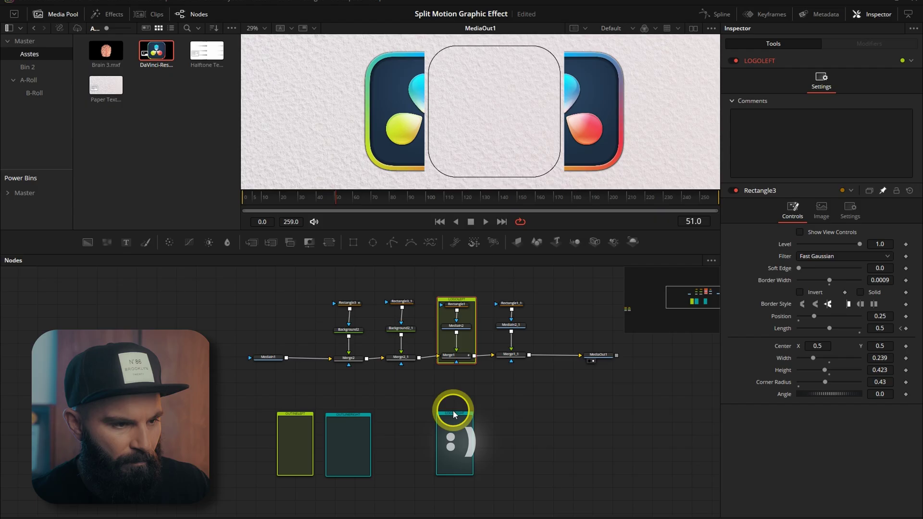
left_click_drag(453, 411, 511, 308)
left_click_drag(348, 414, 404, 299)
left_click_drag(296, 418, 353, 302)
At frame 20, pin Merge1's controls and link Merge2's Center to Merge1's Center with an expression.
scroll(361, 306, "up", 5)
left_click(280, 197)
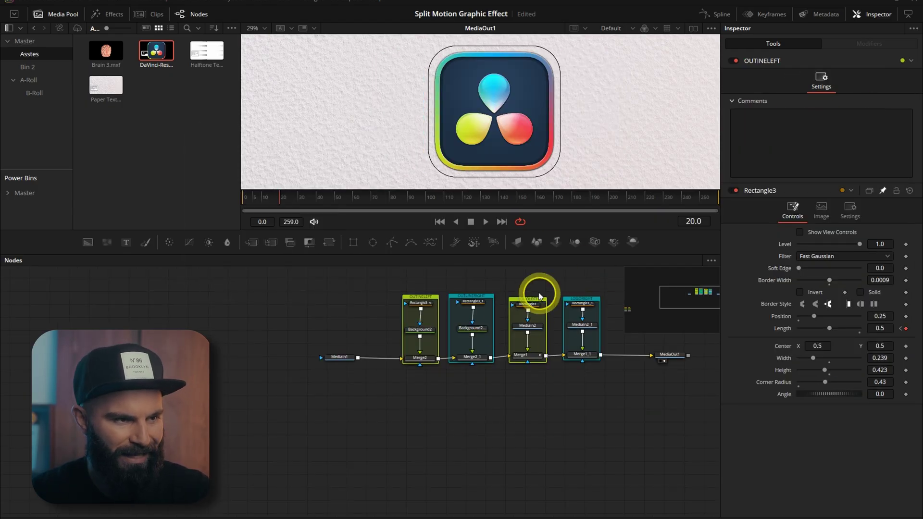
left_click(524, 355)
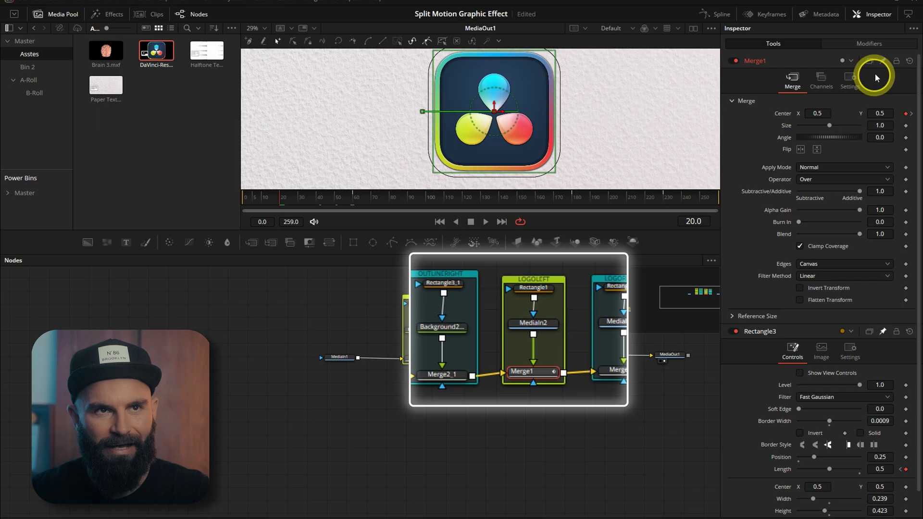
left_click(868, 39)
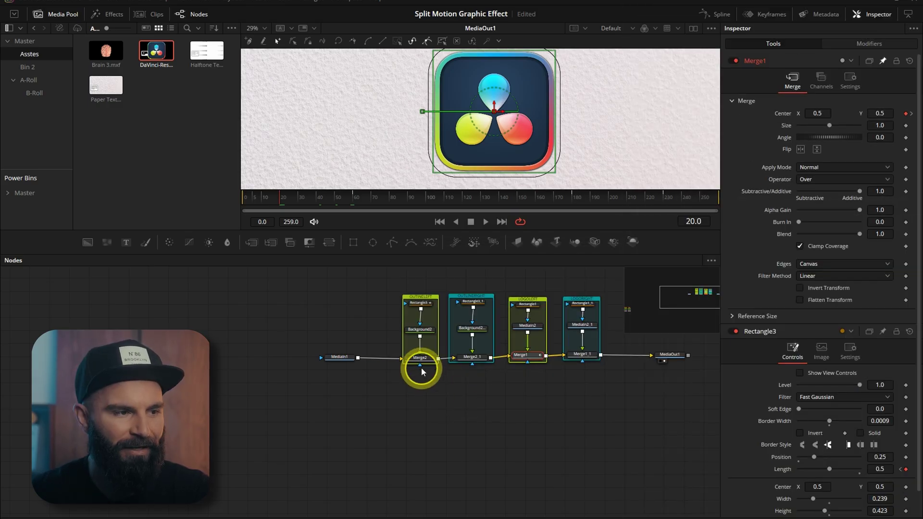
left_click(415, 376)
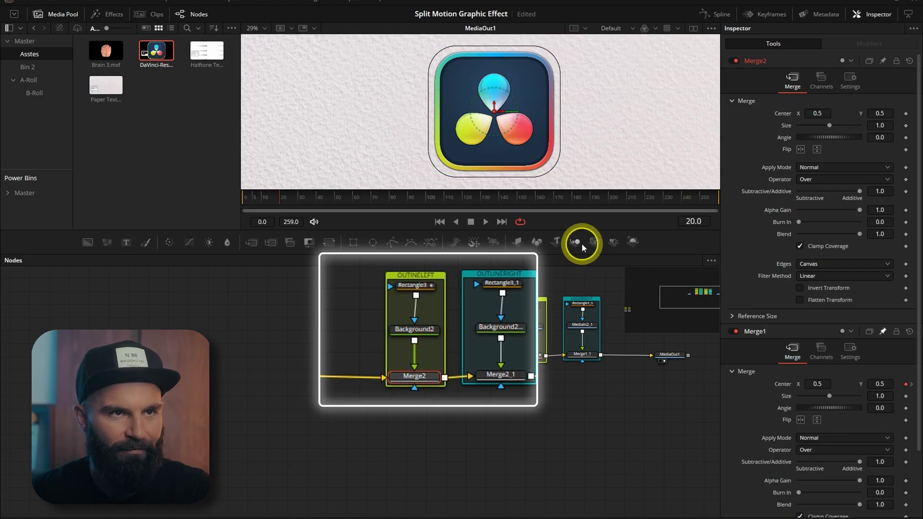
right_click(806, 127)
left_click(808, 232)
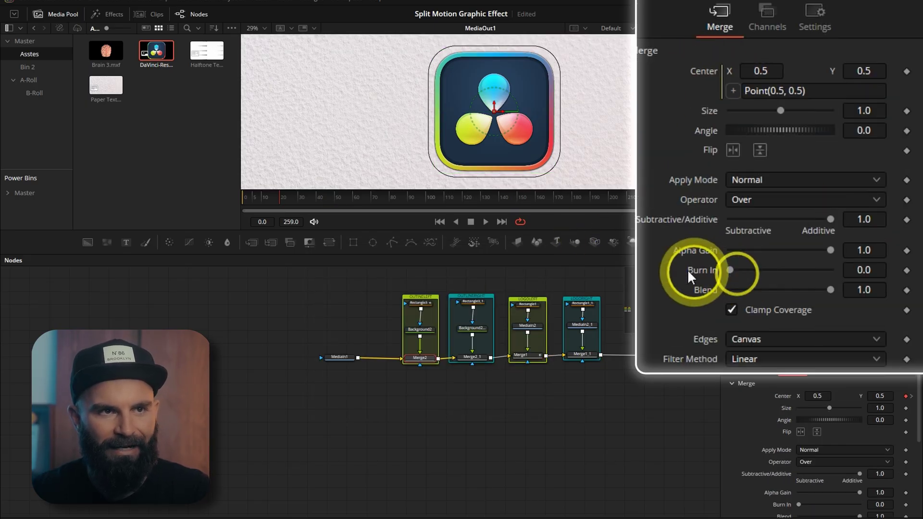
left_click_drag(800, 125, 787, 396)
Link Merge2_1's Center to the pinned Merge1 Center with an expression.
left_click(474, 357)
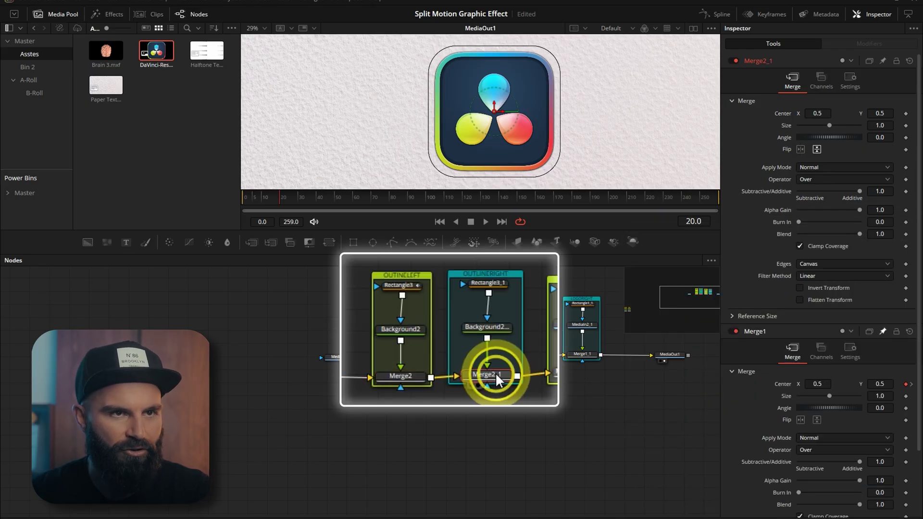
right_click(787, 125)
left_click(804, 232)
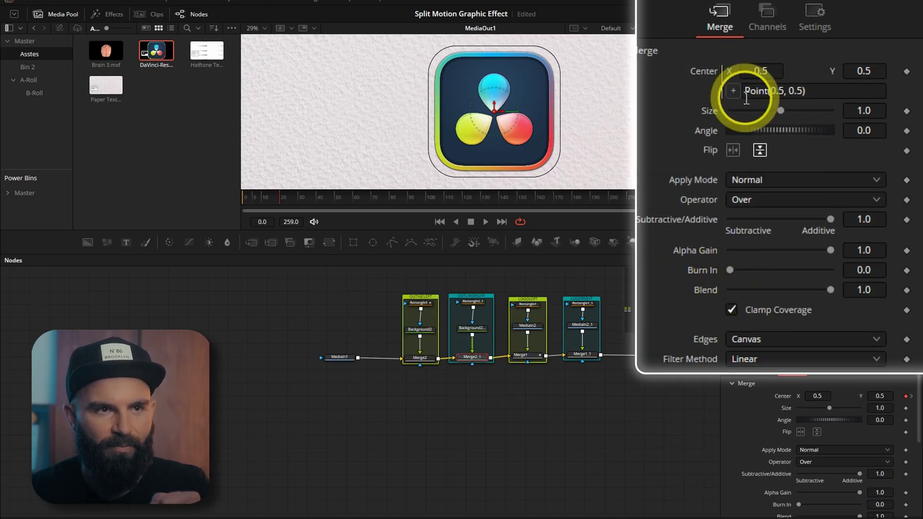
left_click_drag(801, 125, 786, 397)
Test the linked outlines by nudging Merge1's Center X, and enable Invert Transform on Merge2_1.
left_click(527, 355)
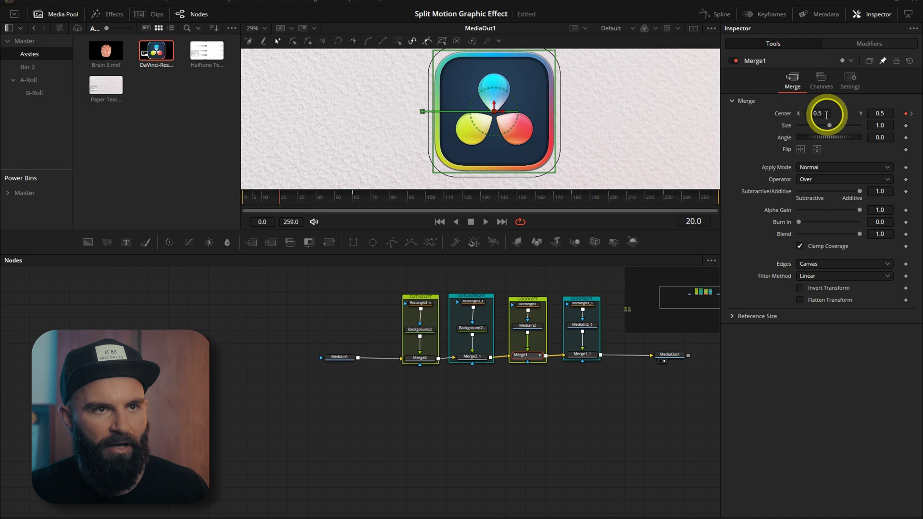
mouse_move(818, 114)
left_mouse_down()
mouse_move(832, 107)
mouse_move(707, 115)
mouse_move(861, 111)
mouse_move(697, 122)
mouse_move(821, 113)
left_mouse_up()
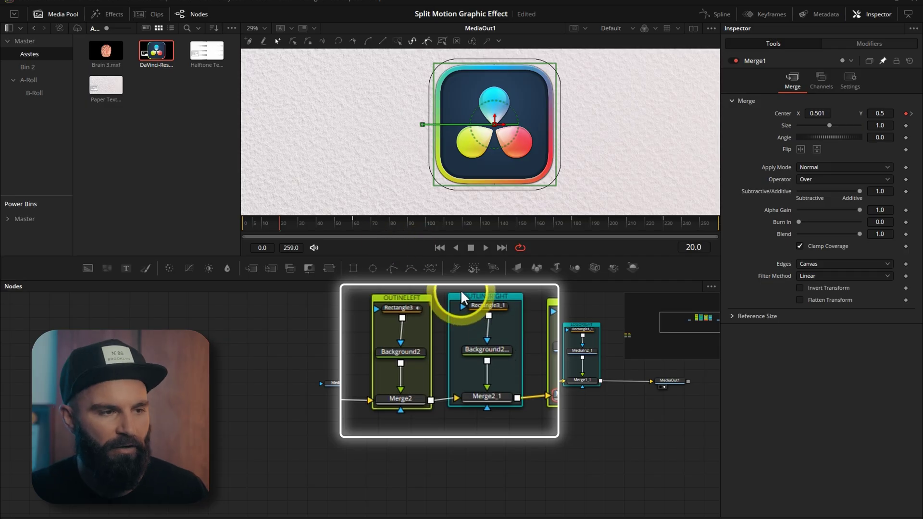
left_click(500, 400)
left_click(800, 299)
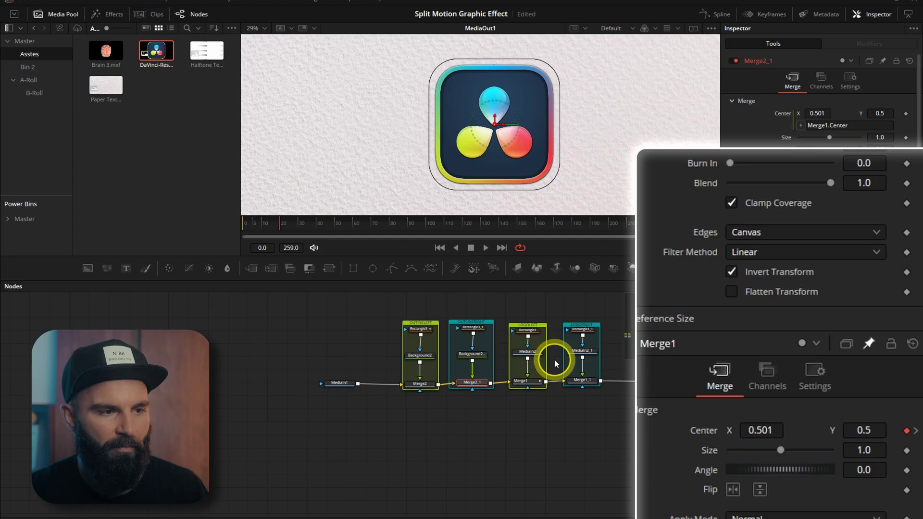
Vary Merge1's Center X to test the opening of both outline halves, and undo the change.
left_click(522, 381)
left_click_drag(826, 117, 784, 110)
left_click_drag(706, 82, 740, 84)
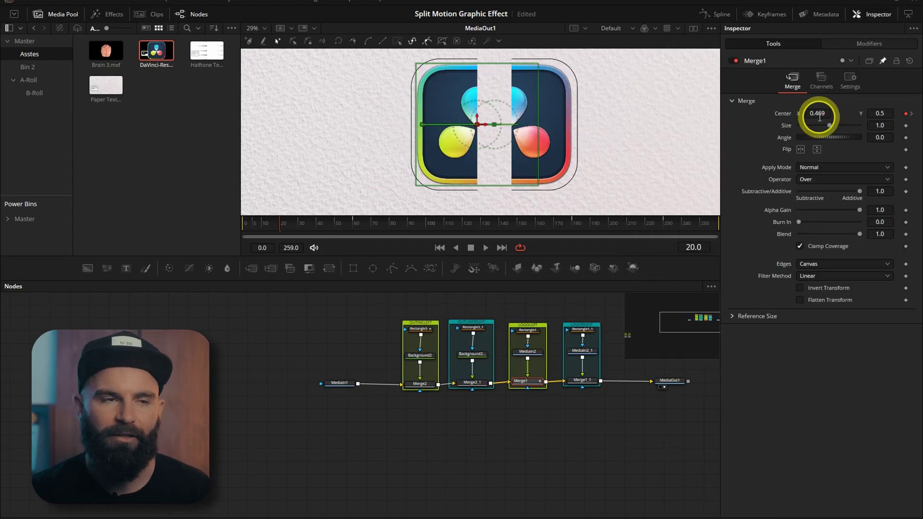
key("ctrl+z")
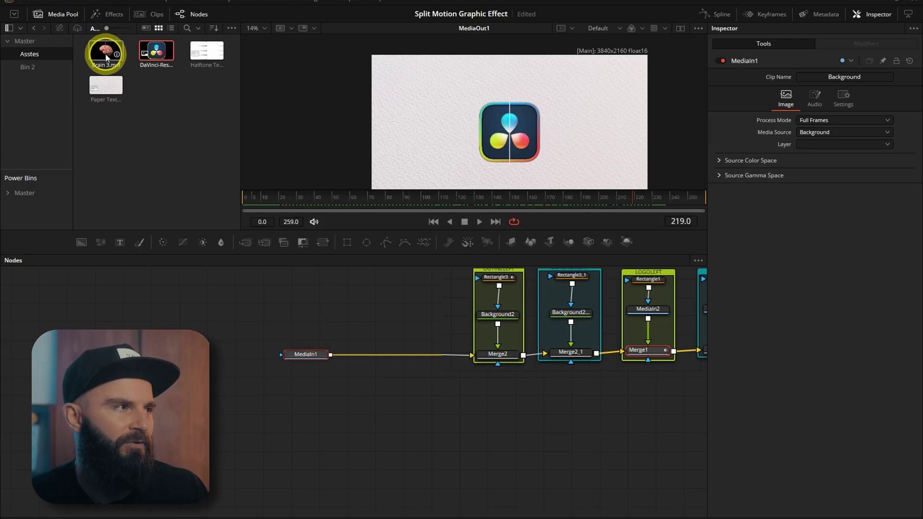
Merge the Brain 3.mxf clip over the paper background after MediaIn1 and set its merge Size to 0.425.
left_click_drag(100, 41, 312, 373)
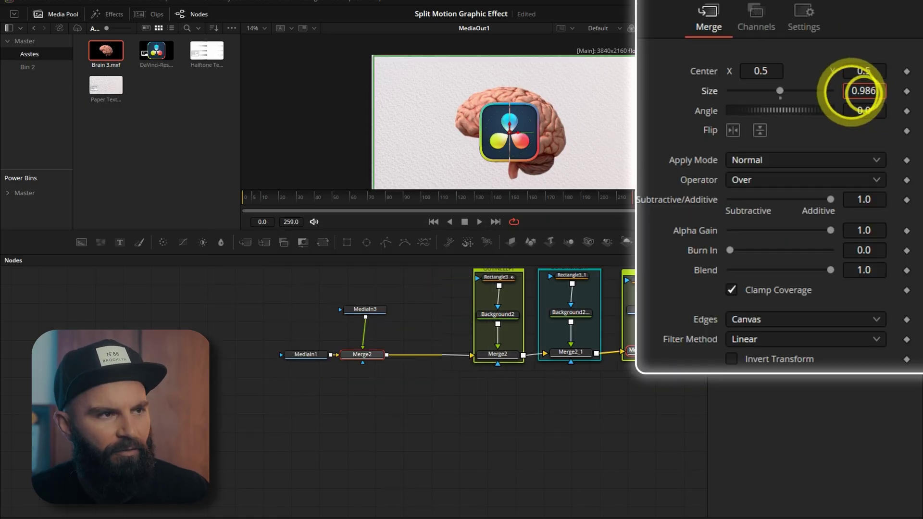
mouse_move(864, 93)
left_mouse_down()
mouse_move(649, 130)
mouse_move(861, 97)
left_mouse_up()
Add a Shadow node to the brain clip MediaIn3, and soften and reposition its shadow.
left_click(361, 308)
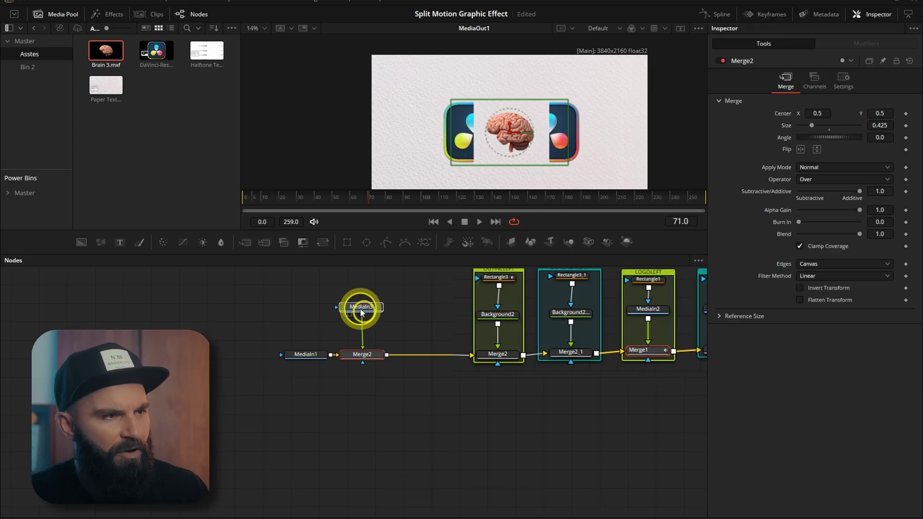
key("shift+space")
type("med")
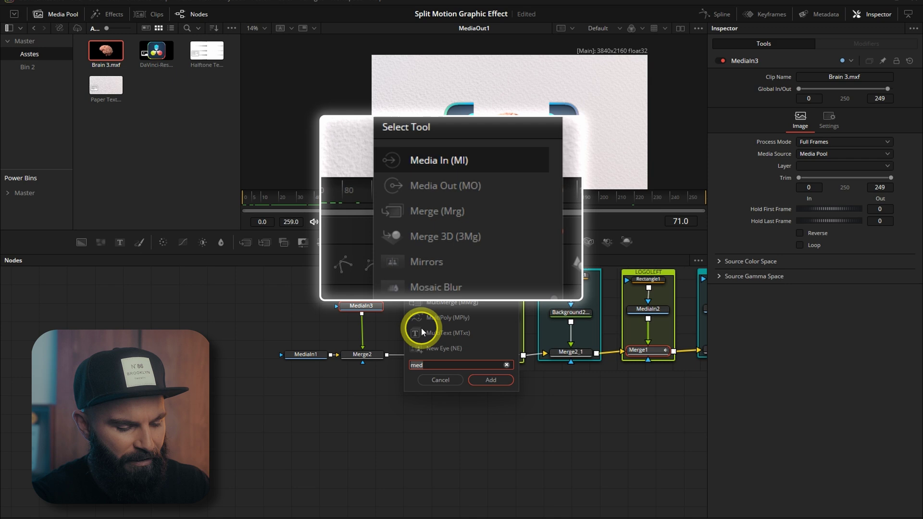
key("BackSpace")
key("BackSpace")
key("BackSpace")
type("shad")
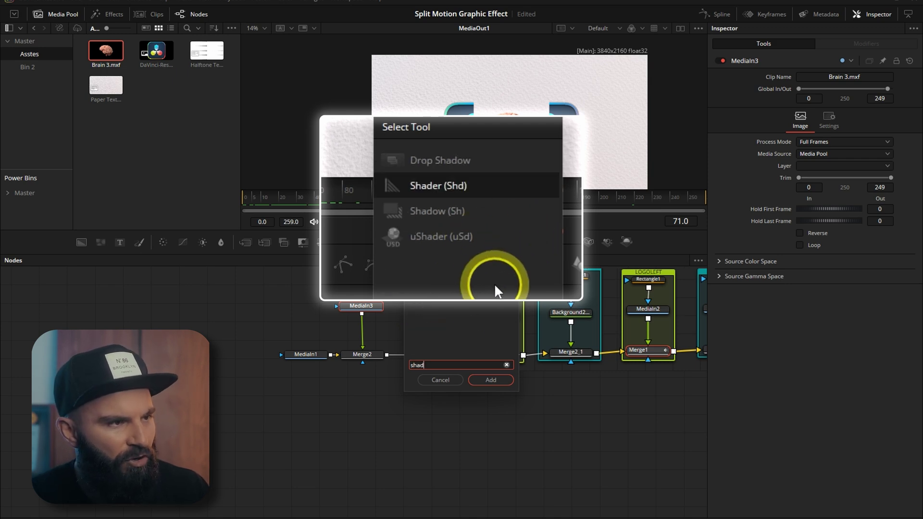
left_click(413, 211)
left_click(491, 380)
left_click_drag(803, 152, 872, 154)
left_click_drag(864, 53, 812, 48)
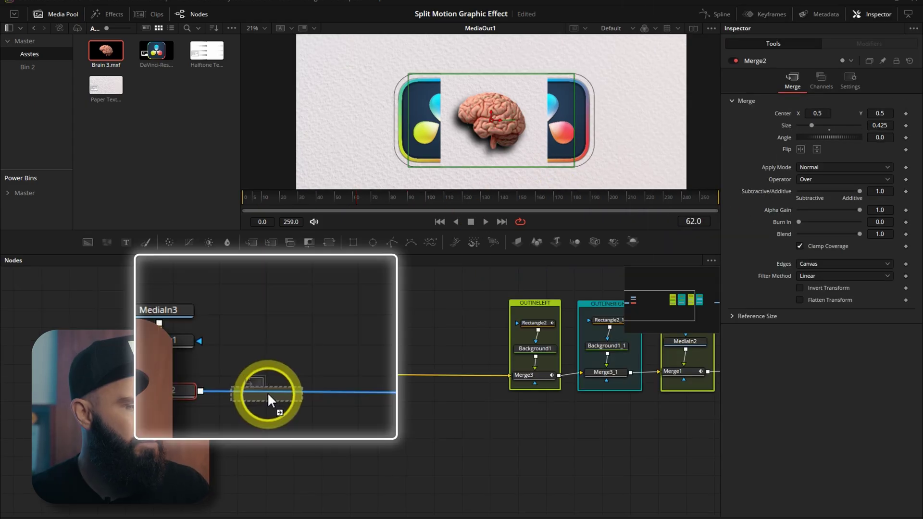
Merge a black Background over the brain composite after Merge2 and mask it with a new MultiPoly node.
left_click_drag(85, 244, 266, 380)
left_click_drag(291, 336, 278, 347)
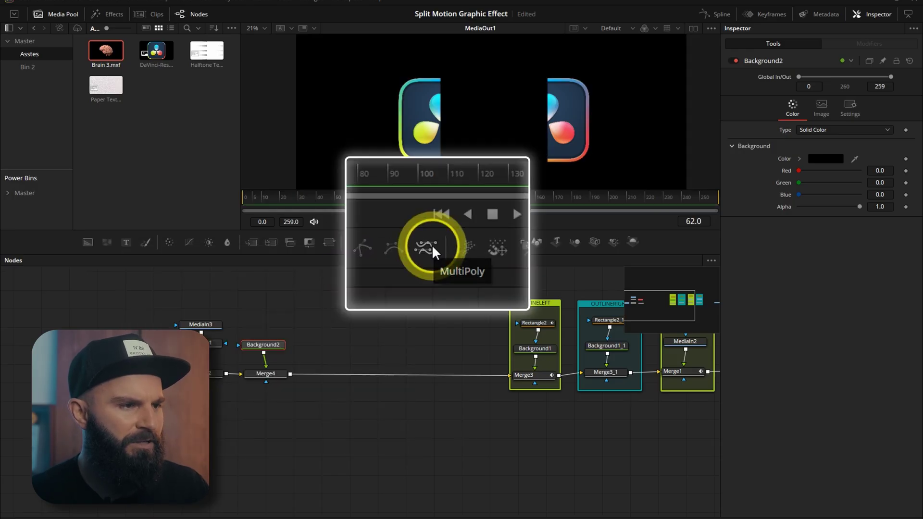
left_click_drag(431, 240, 273, 305)
left_click_drag(307, 277, 278, 332)
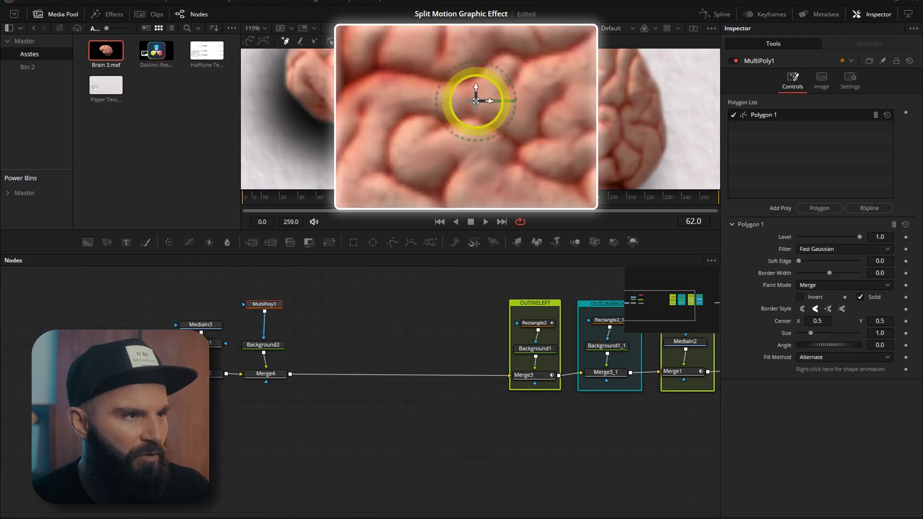
Draw a straight MultiPoly line from the brain's centre to the upper inner end of the right outline, with Border Width 0.0009.
left_click(487, 93)
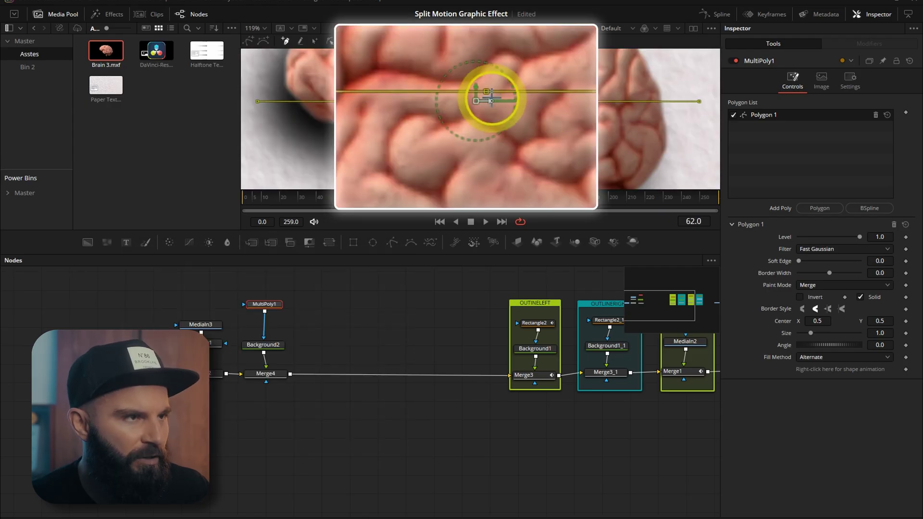
left_click_drag(487, 90, 478, 99)
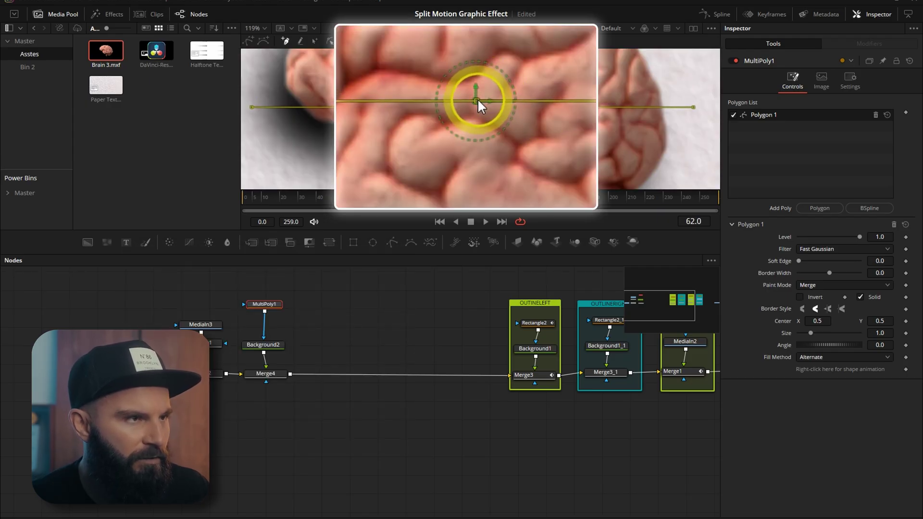
scroll(477, 99, "down", 5)
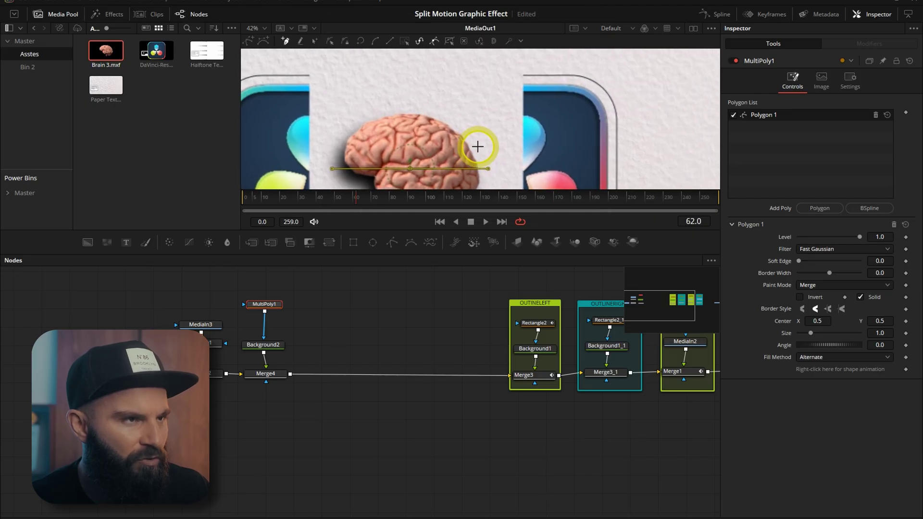
scroll(524, 79, "up", 2)
left_click(529, 62)
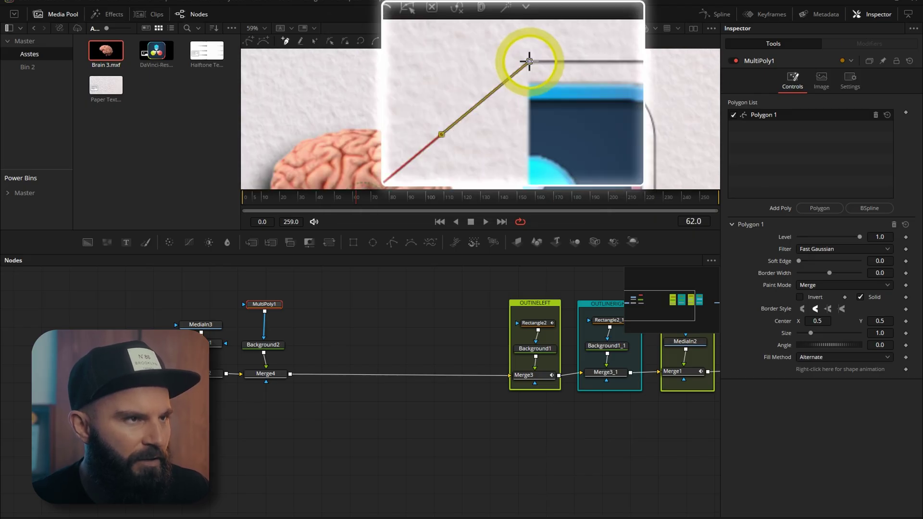
scroll(558, 101, "up", 2)
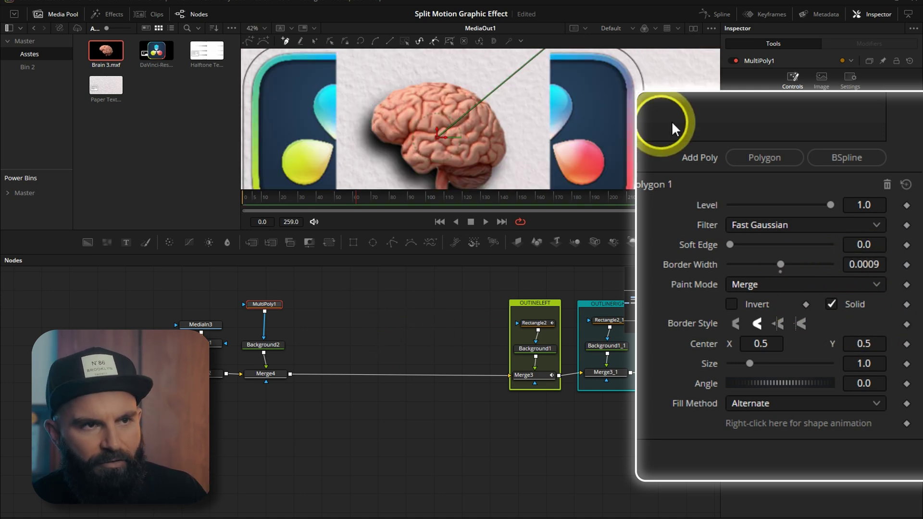
Duplicate the line twice, ending one copy at the left outline's upper inner end and the other midway down the left logo half's inner edge.
right_click(758, 115)
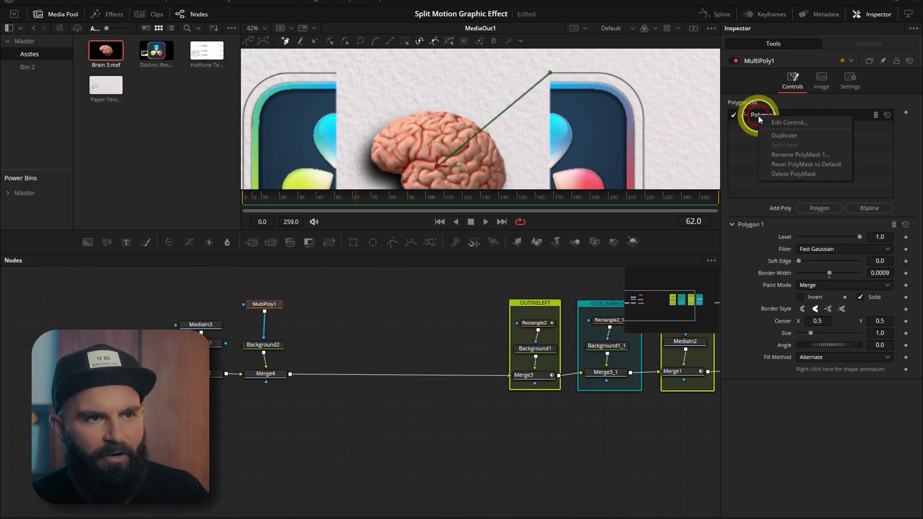
left_click(784, 135)
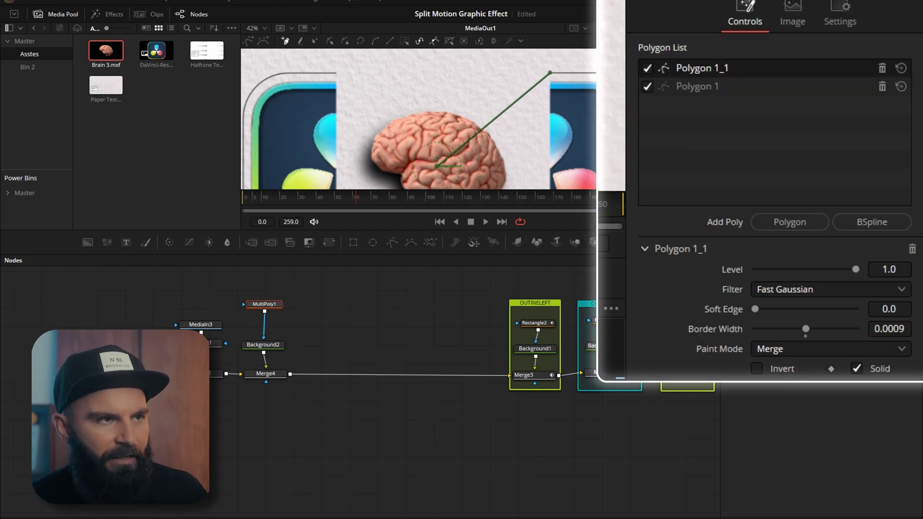
left_click_drag(550, 72, 421, 67)
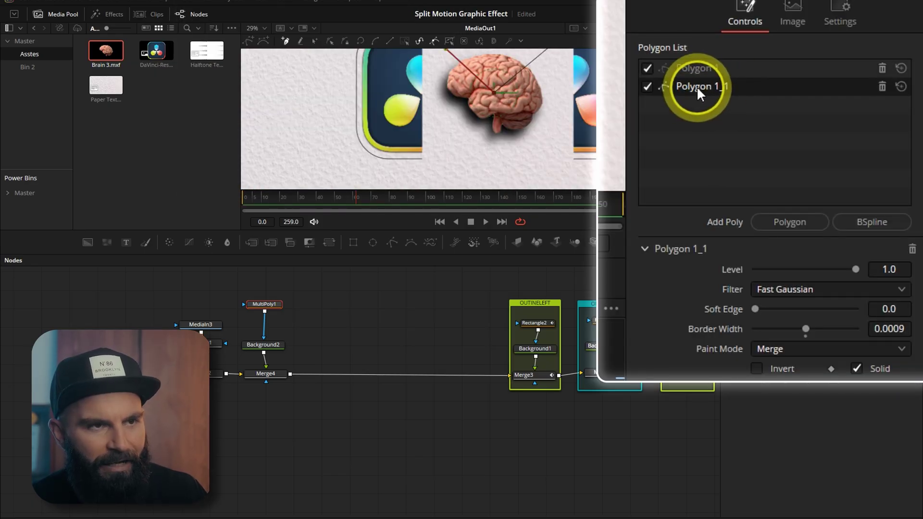
right_click(697, 86)
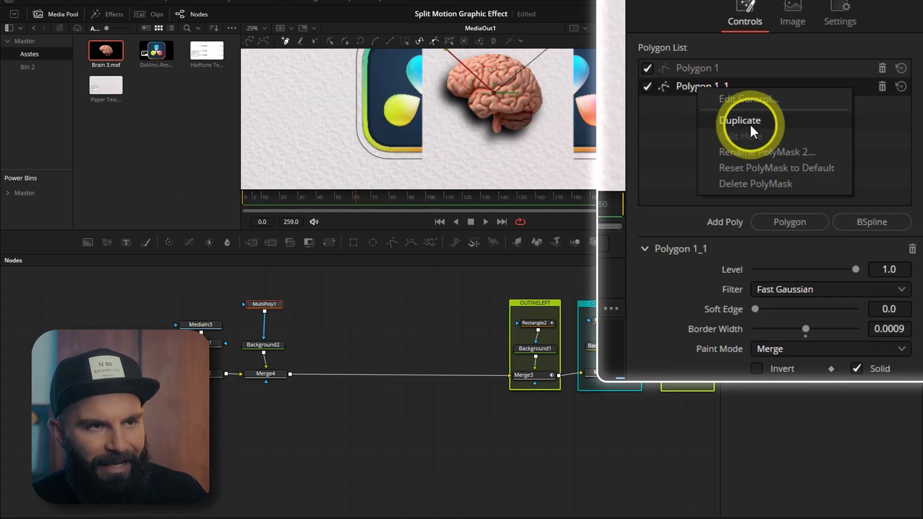
left_click(750, 123)
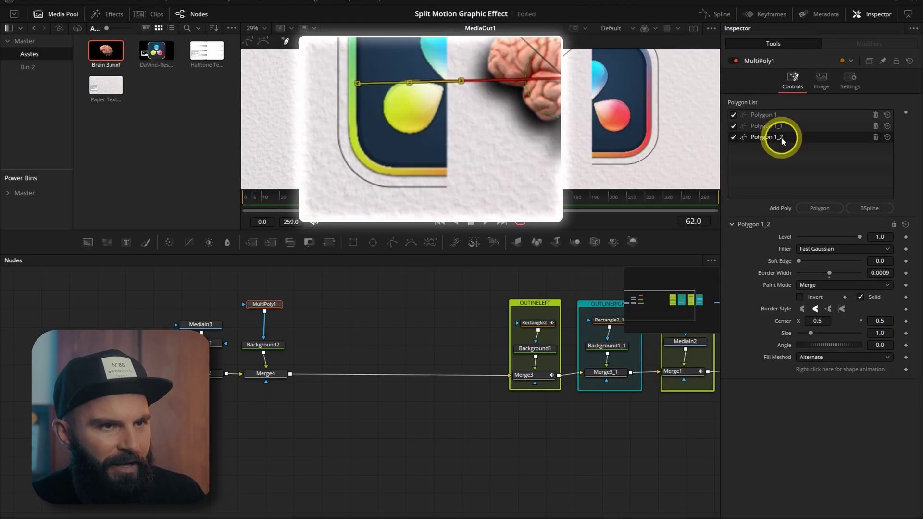
Duplicate Polygon 1_2 and move the copy's outer endpoint to the left outline's lower inner end.
right_click(763, 137)
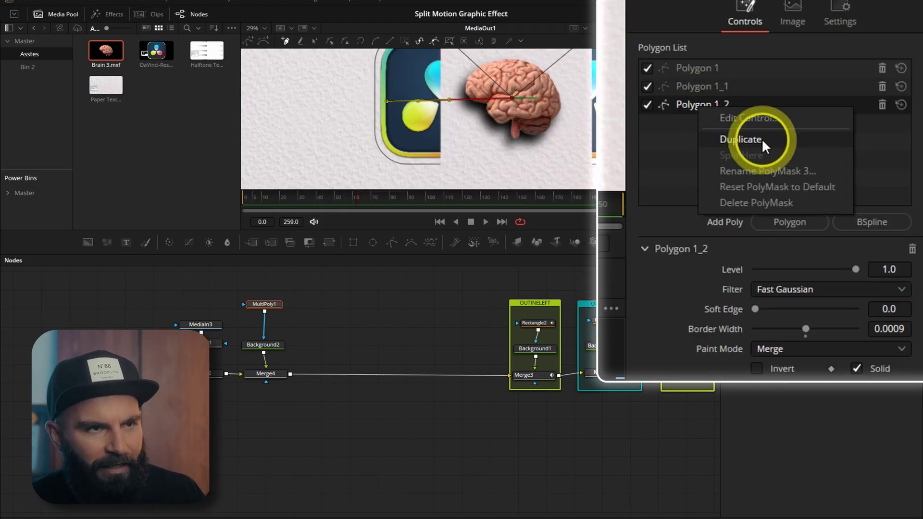
left_click(763, 139)
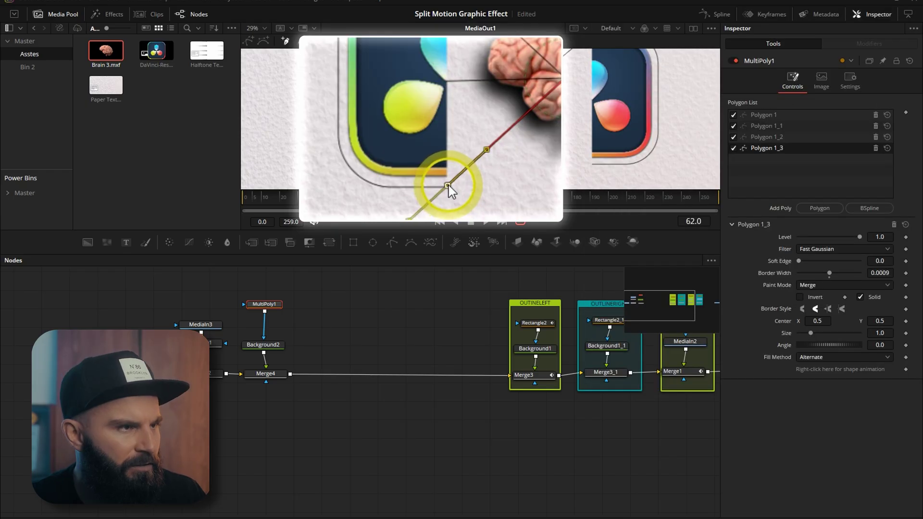
scroll(449, 185, "up", 10)
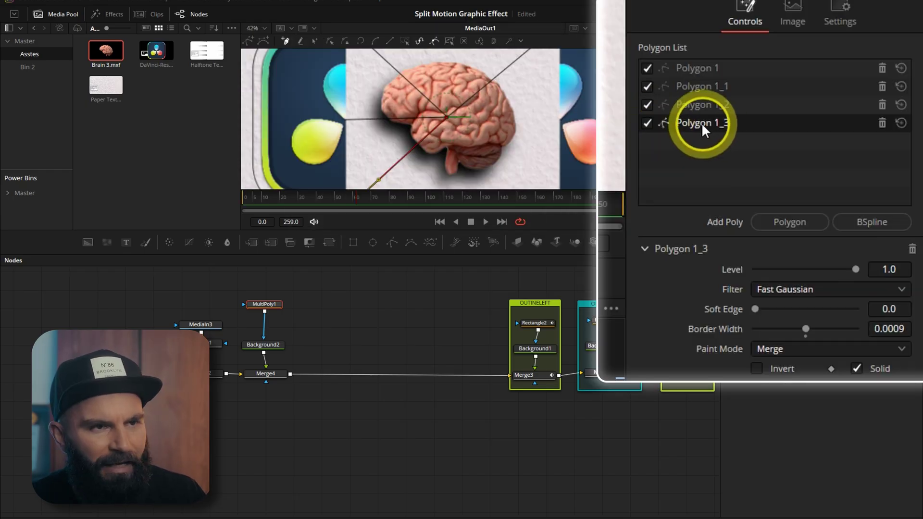
Duplicate the line twice, ending one copy at the right outline's lower inner end and the other midway down the right logo half's inner edge.
right_click(766, 149)
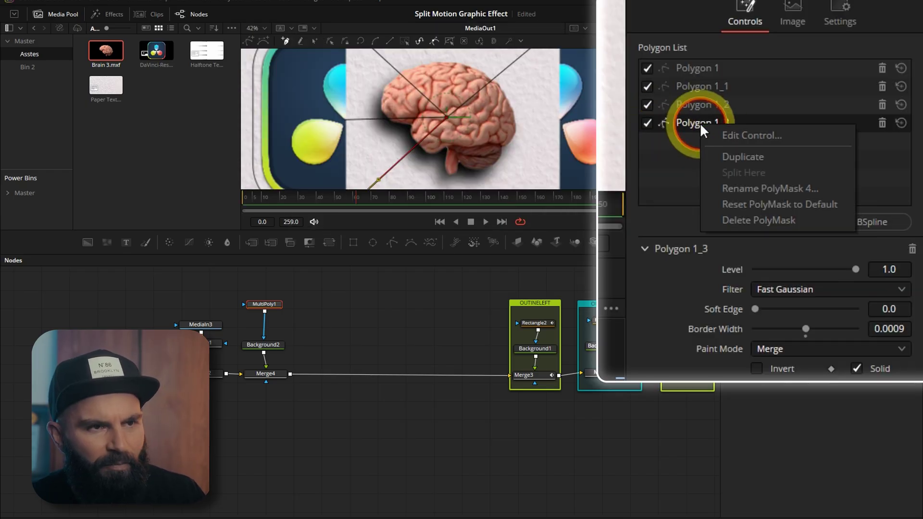
left_click(746, 158)
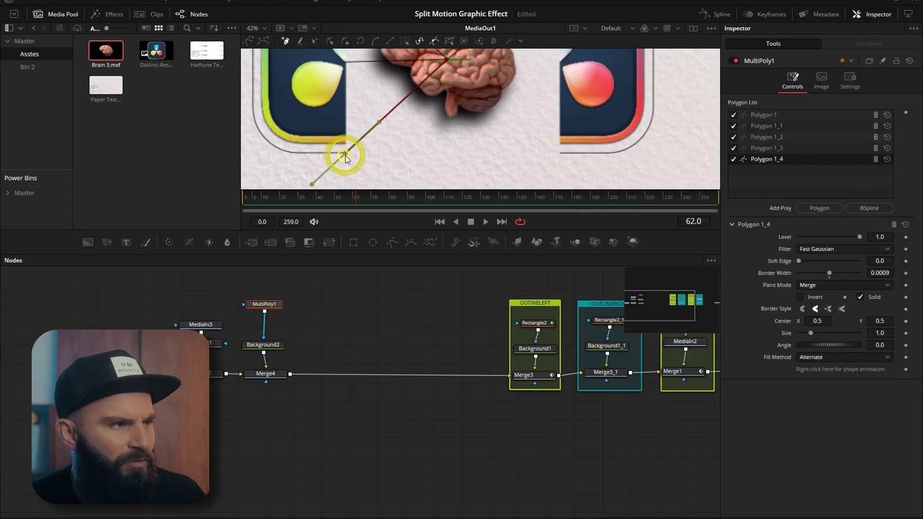
left_click_drag(344, 153, 558, 157)
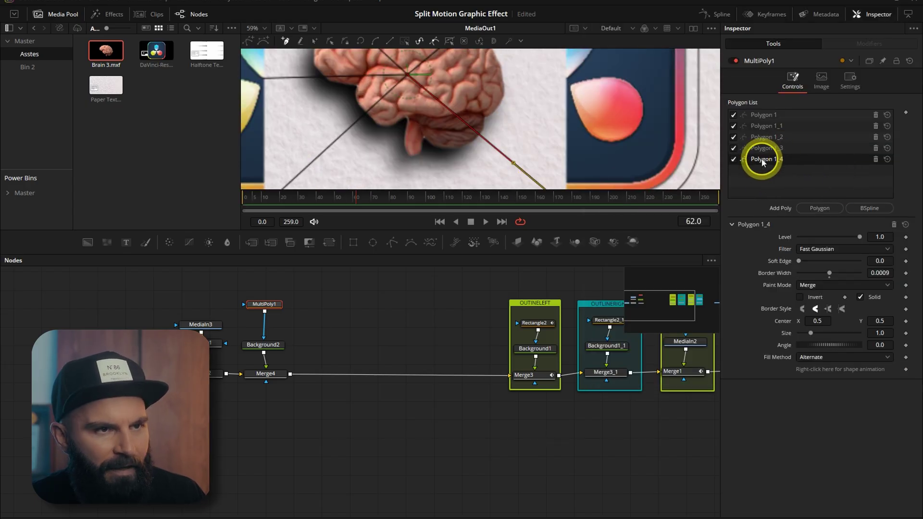
right_click(762, 162)
left_click(781, 176)
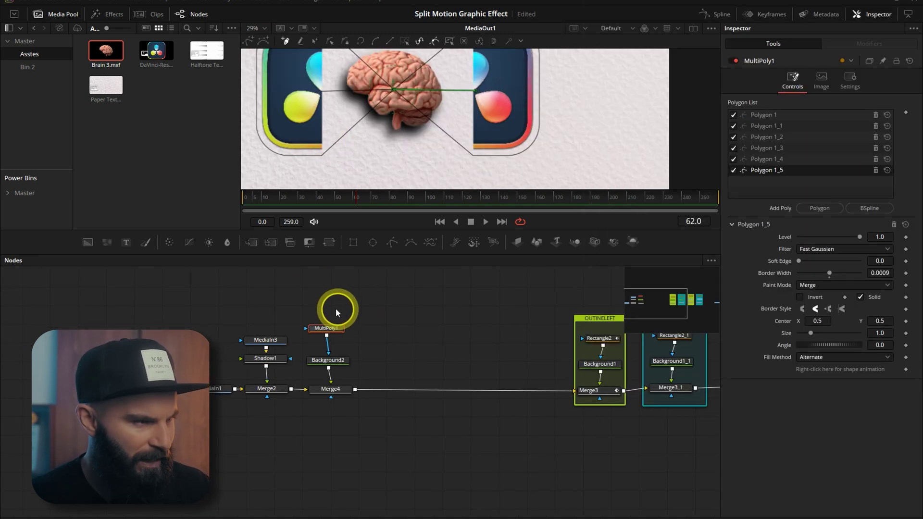
Add an Ellipse mask feeding MultiPoly1 and shrink it to a small dot at the brain's centre where the lines meet.
left_click(373, 241)
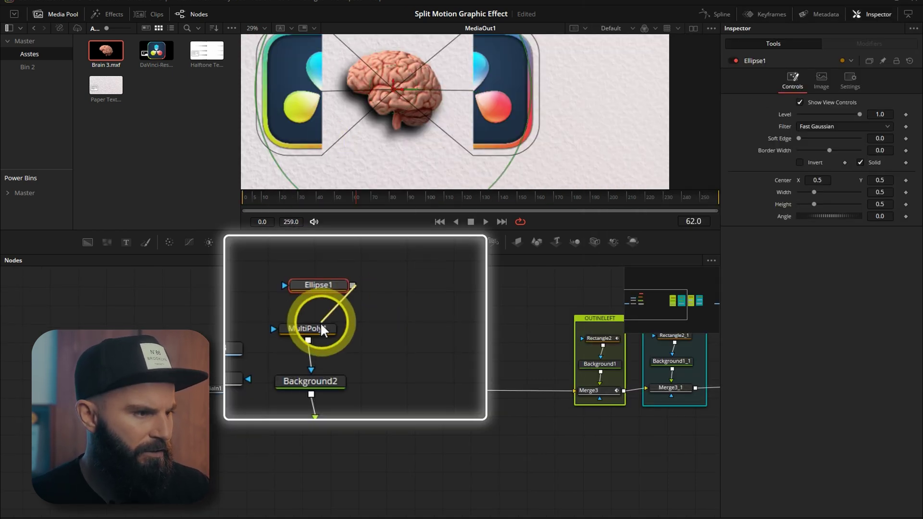
left_click_drag(321, 323, 313, 329)
left_click_drag(328, 291, 312, 299)
scroll(524, 145, "down", 1)
left_click_drag(524, 145, 425, 88)
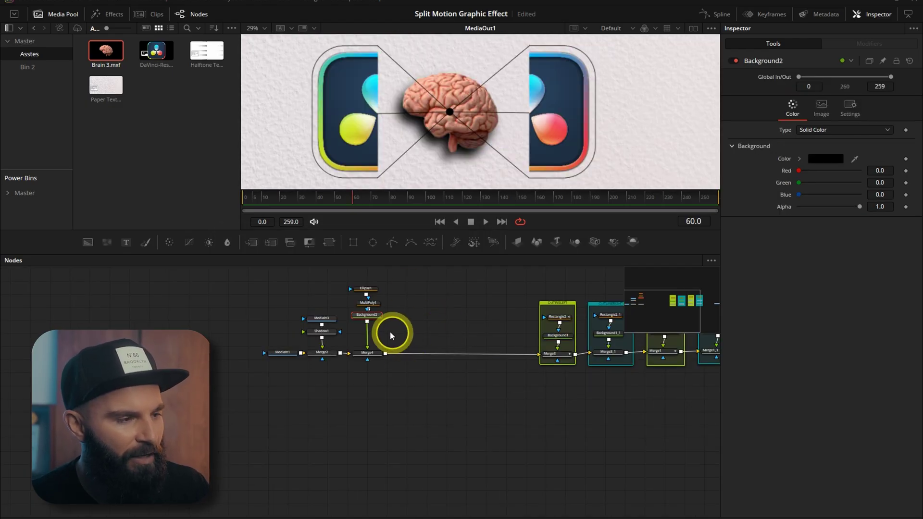
Insert a Waviness node between Background2 and Merge4, with Strength 10.2 and Speed 0.0.
key("shift+space")
type("wavi")
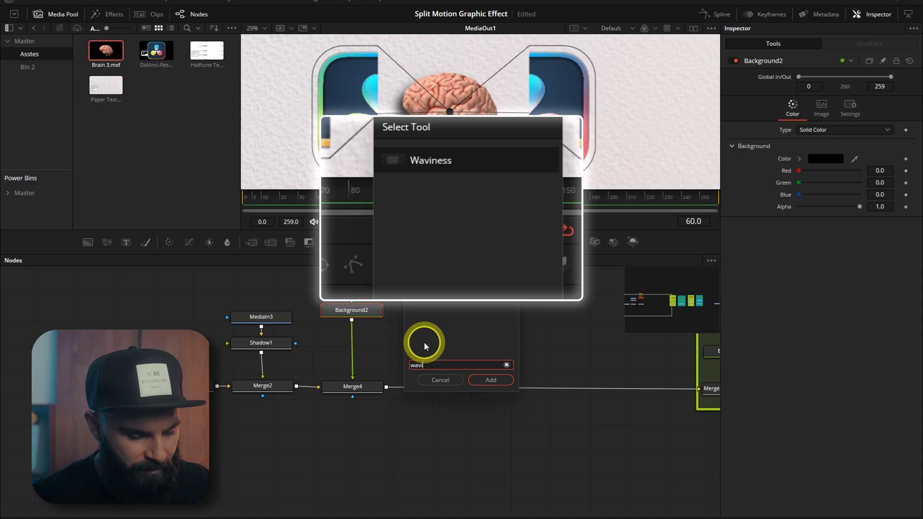
key("Return")
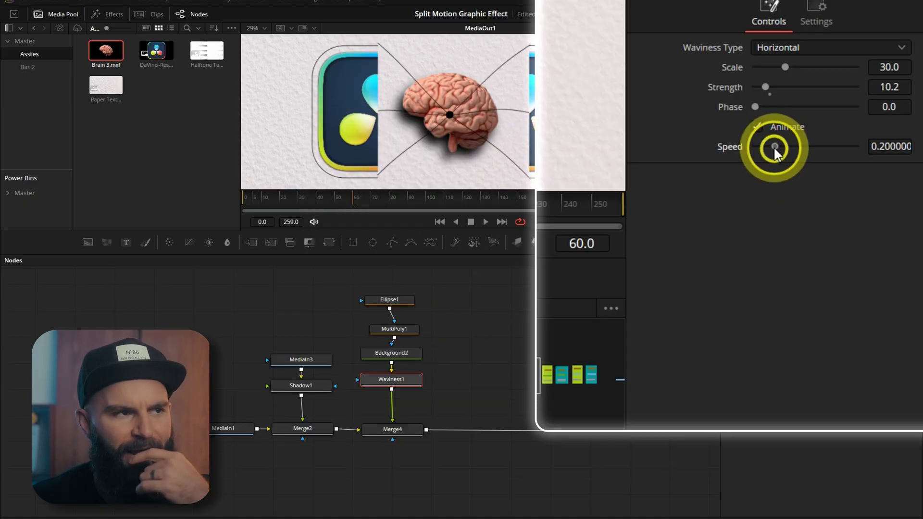
left_click_drag(810, 163, 782, 162)
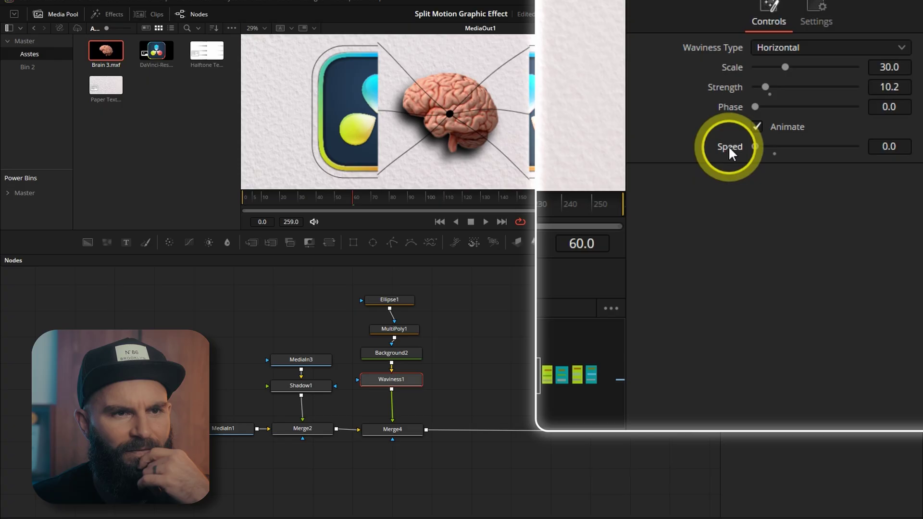
Apply a Shake modifier to the Waviness Scale, with Minimum 5.0, Maximum 29.0 and Smoothness 25.0.
right_click(725, 67)
mouse_move(795, 133)
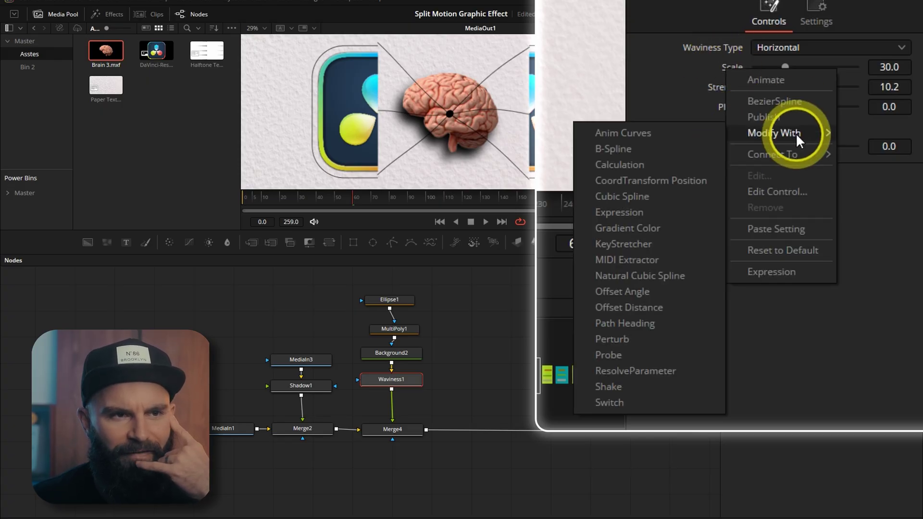
left_click(612, 386)
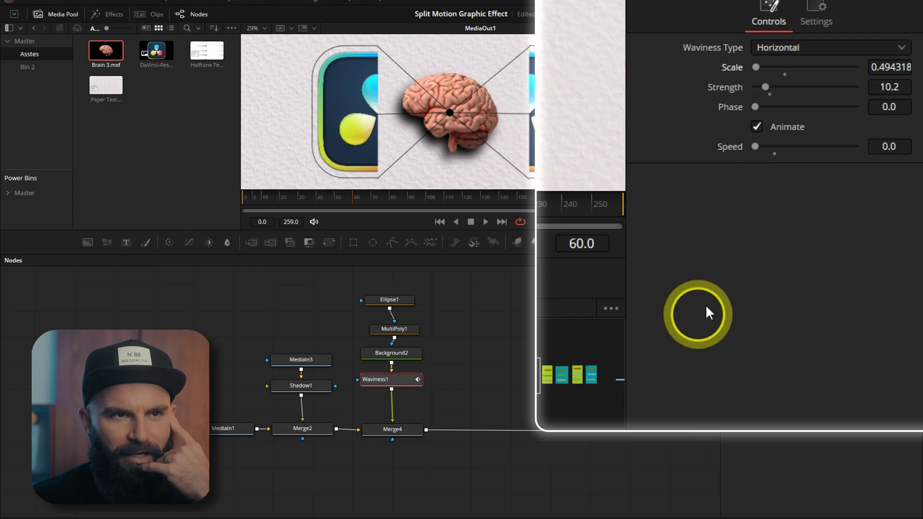
left_click(859, 32)
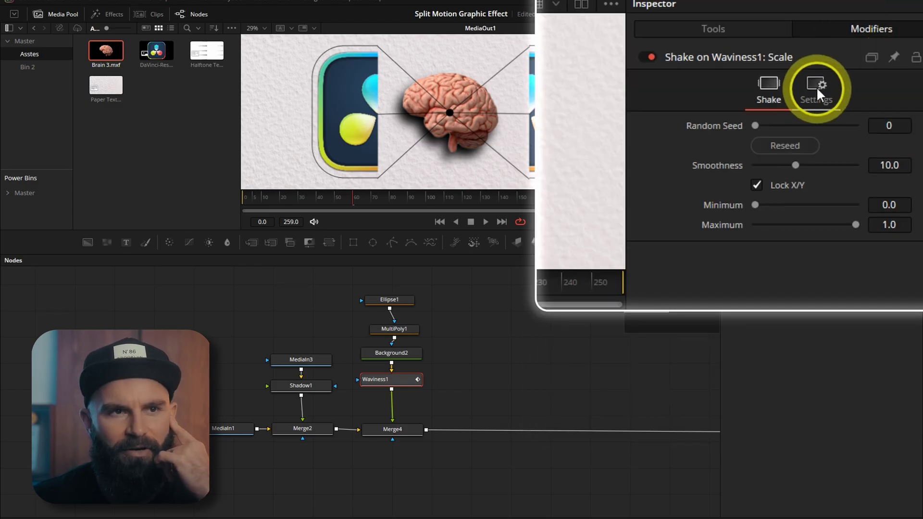
left_click_drag(801, 205, 787, 205)
double_click(889, 205)
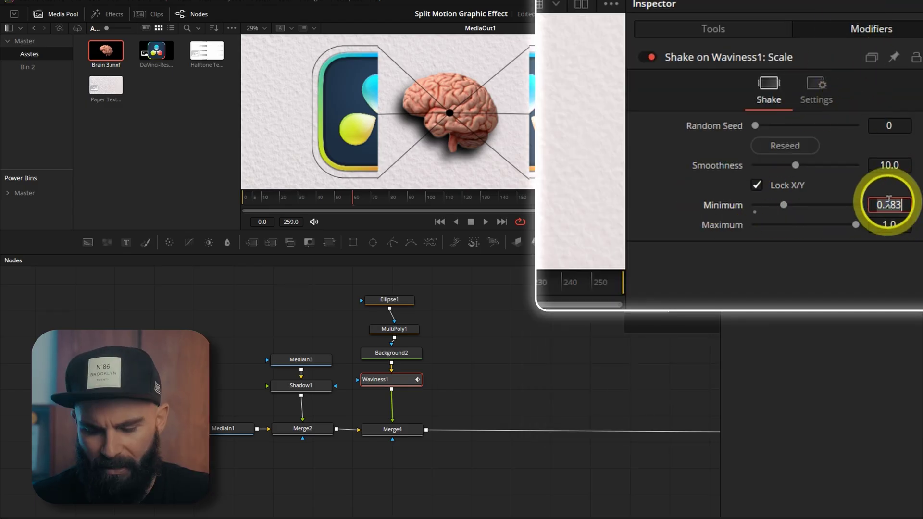
type("5")
left_click(883, 225)
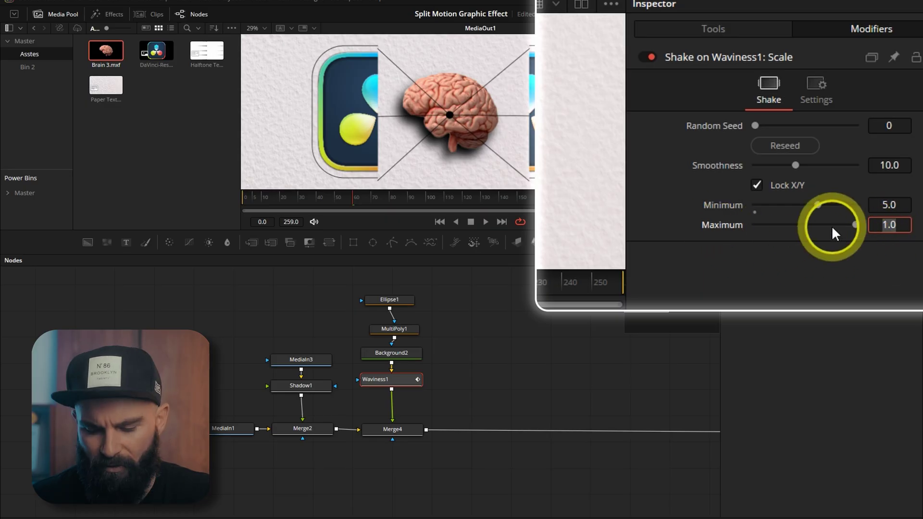
type("29")
key("Return")
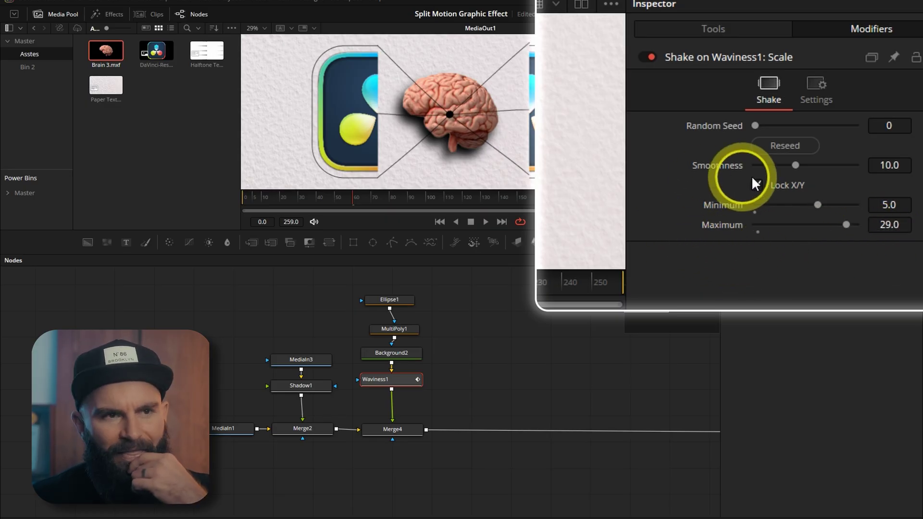
left_click_drag(795, 166, 907, 164)
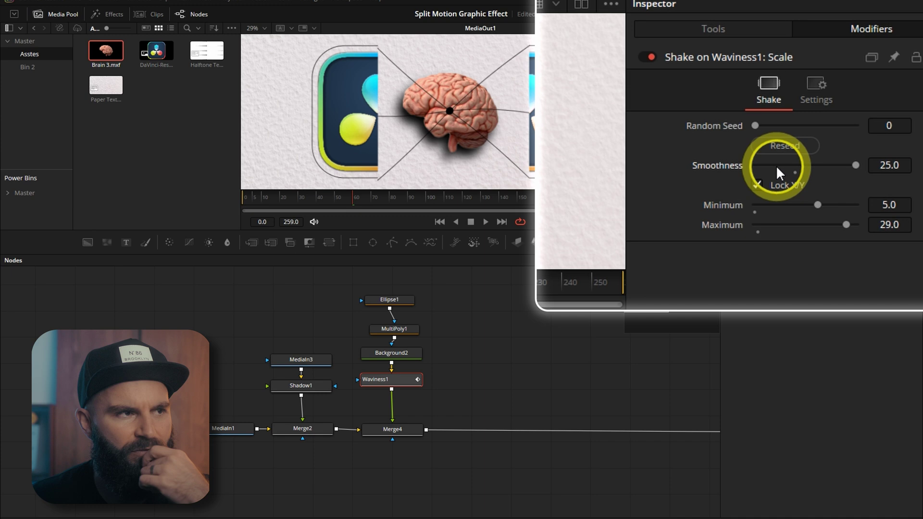
Move the line nodes up to make room and insert a copy of Waviness1 between Waviness1 and Merge4.
left_click_drag(446, 299, 404, 368)
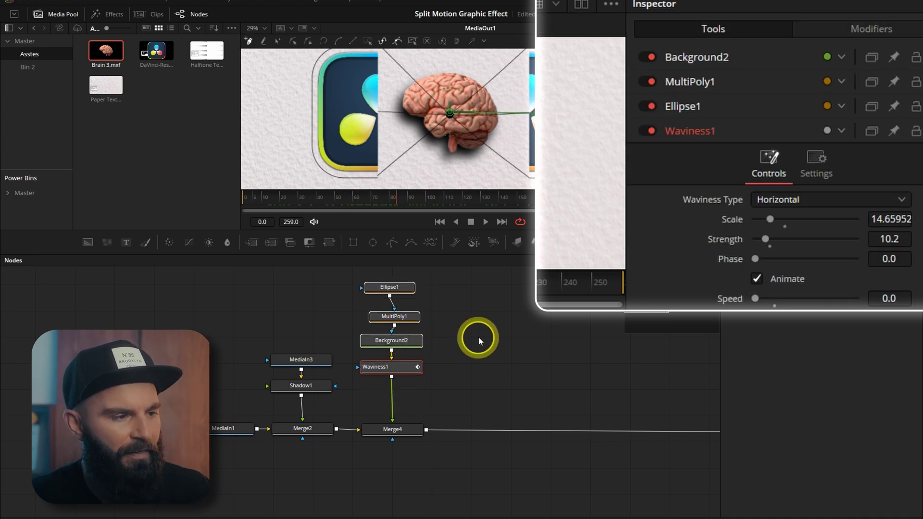
left_click(400, 366)
right_click(404, 367)
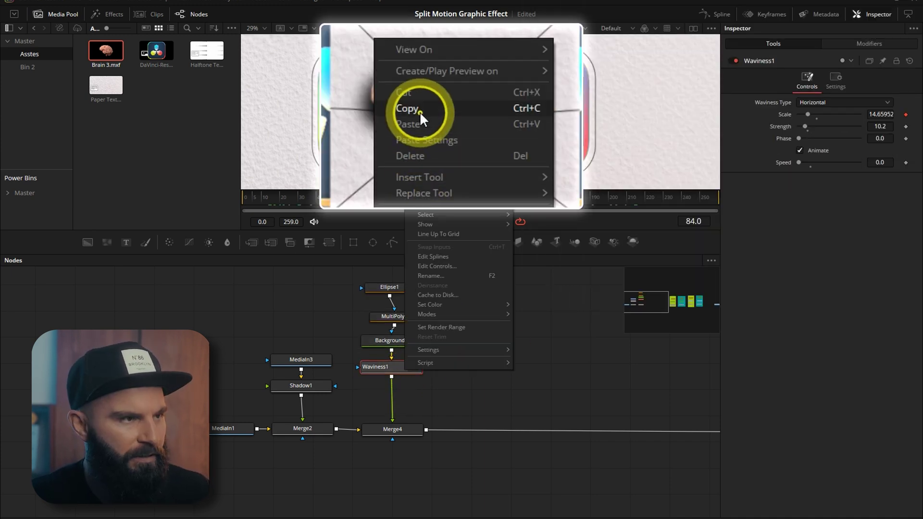
left_click(423, 112)
left_click(492, 387)
key("ctrl+v")
left_click_drag(508, 388, 416, 393)
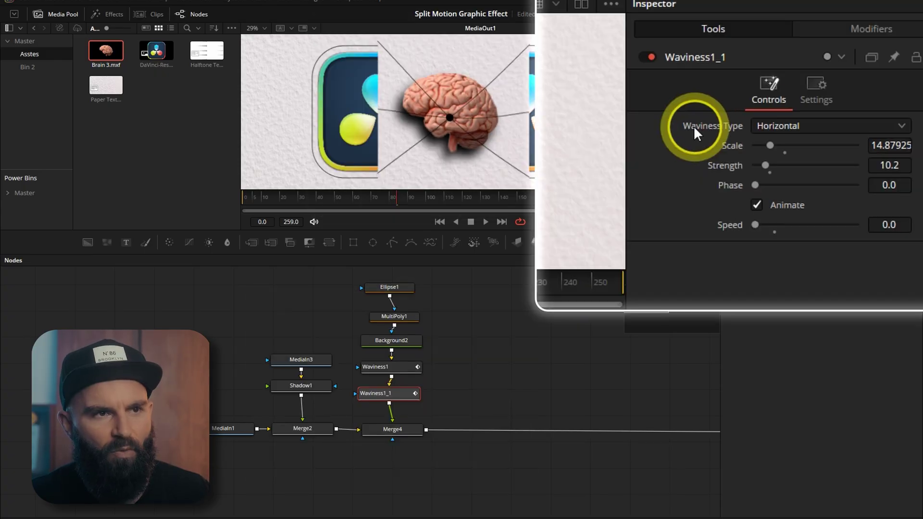
Set the Waviness copy to Vertical, with its Scale Shake at Random Seed 32767, Minimum 3.465 and Maximum 19.65, and preview the motion.
left_click(789, 124)
left_click(791, 145)
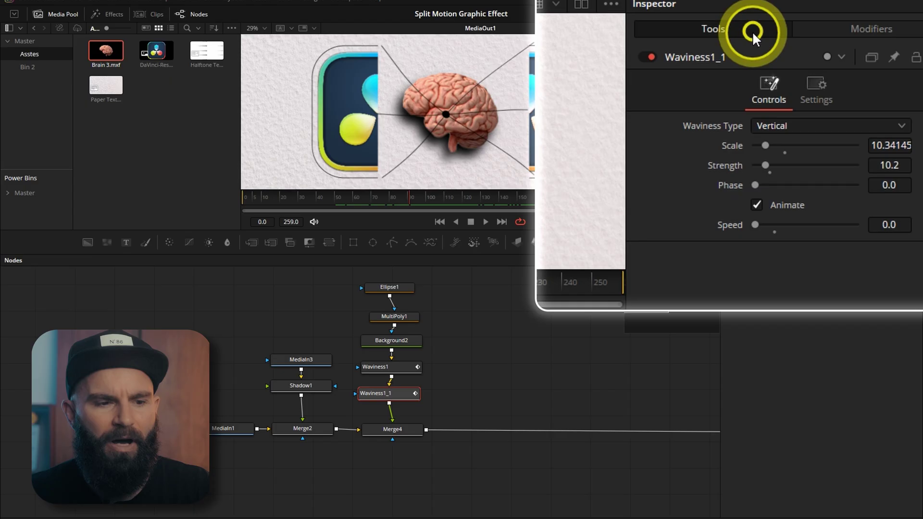
left_click(854, 30)
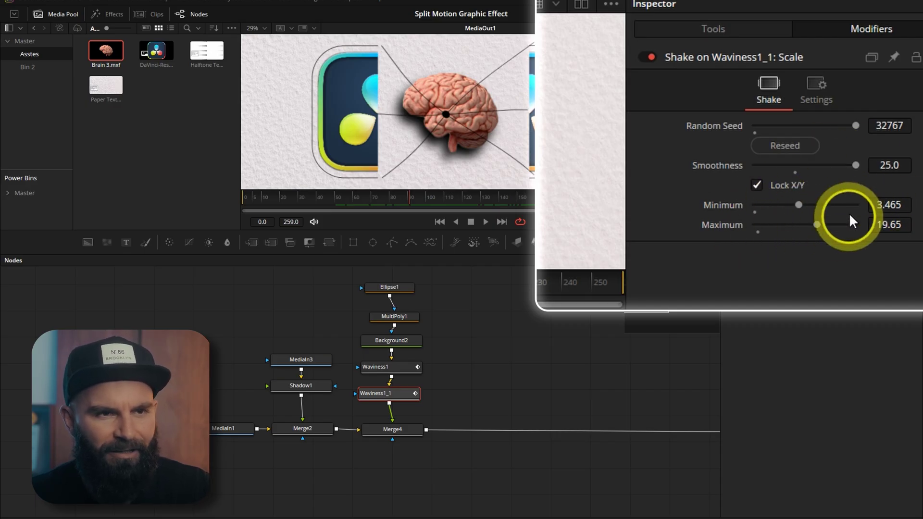
left_click_drag(412, 200, 556, 200)
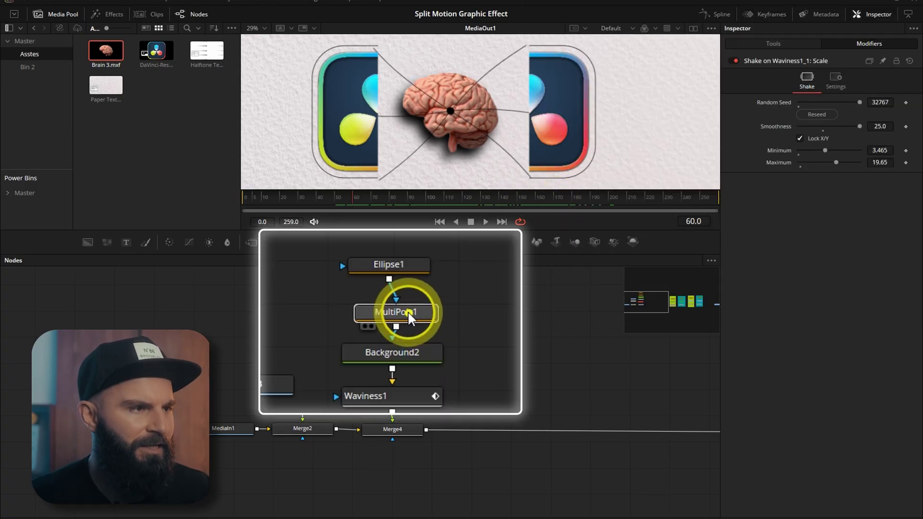
Keyframe Polygon 1's shape in MultiPoly1 at frame 60 and shift its outer endpoint so the wavy line meets the right outline's upper inner end.
left_click(406, 315)
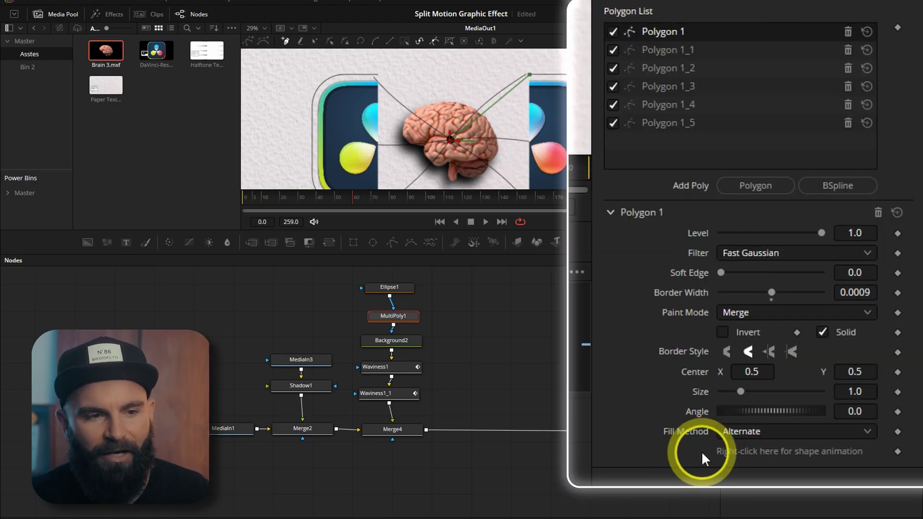
left_click(893, 455)
scroll(534, 79, "up", 6)
left_click_drag(487, 112, 496, 149)
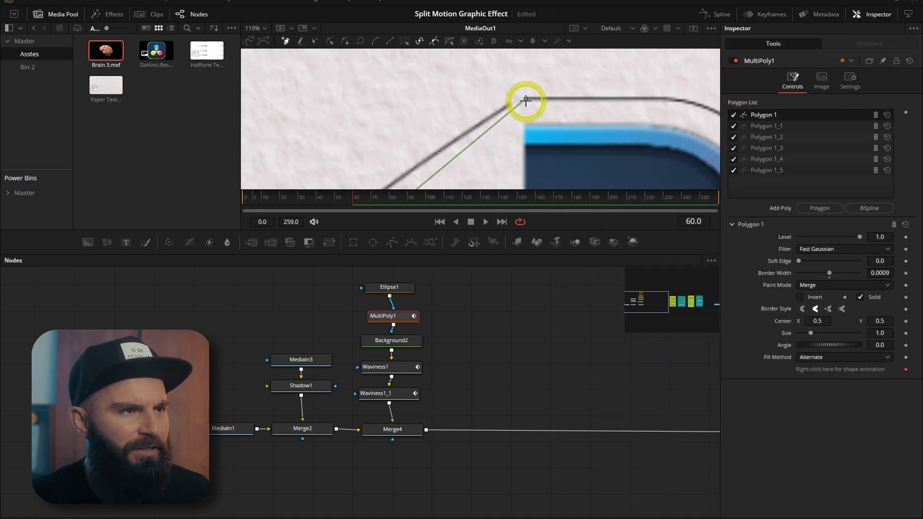
left_click_drag(526, 100, 542, 92)
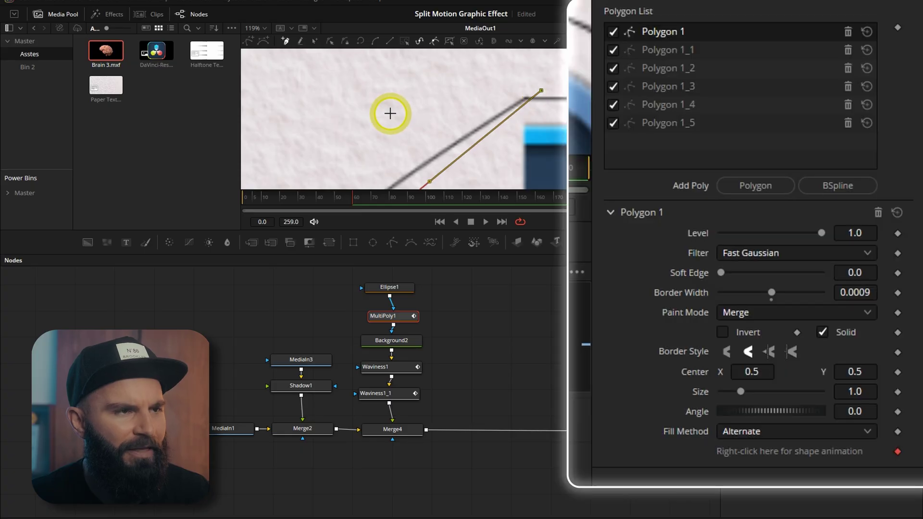
Keyframe Polygon 1_1's shape at frame 60 and shift its outer endpoint so the wavy line meets the left outline's upper inner end.
left_click(676, 48)
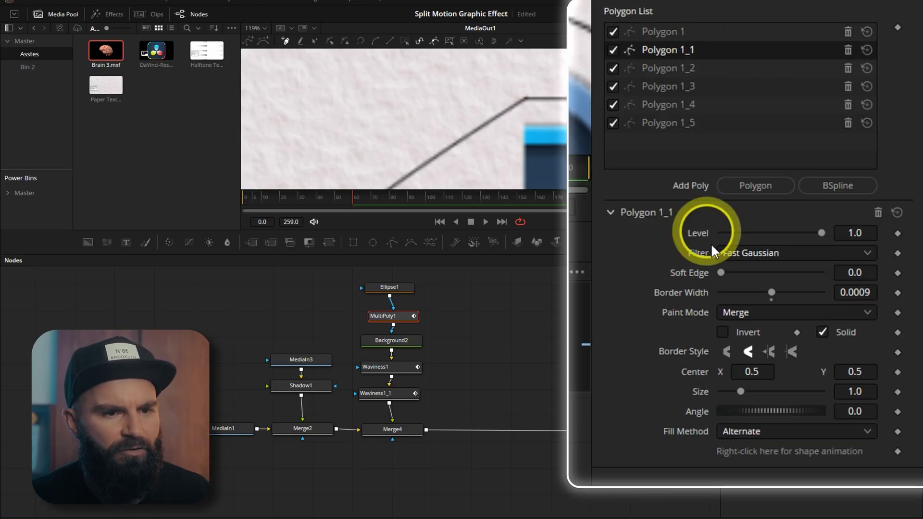
left_click(897, 452)
left_click_drag(308, 135, 566, 130)
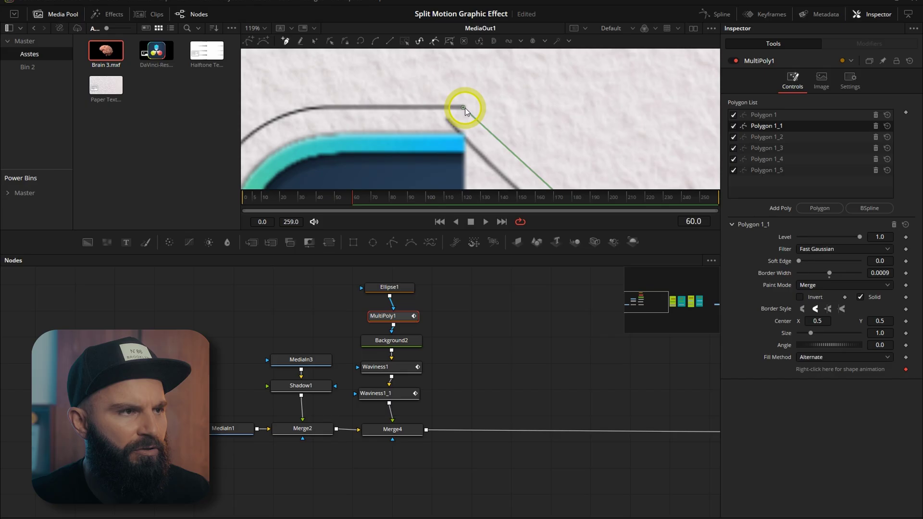
left_click_drag(464, 108, 478, 94)
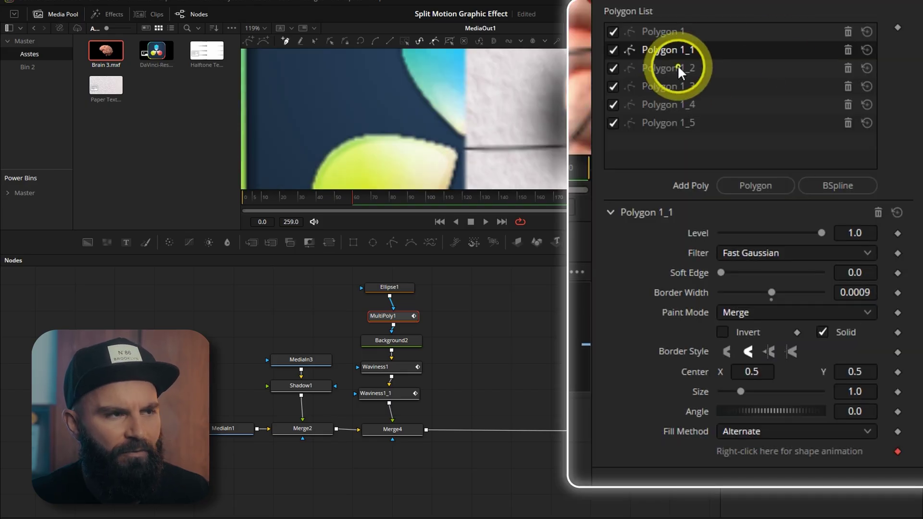
Keyframe the shapes of Polygon 1_2 and Polygon 1_3 at frame 60 and align Polygon 1_3 with the left outline's lower inner end.
left_click(772, 136)
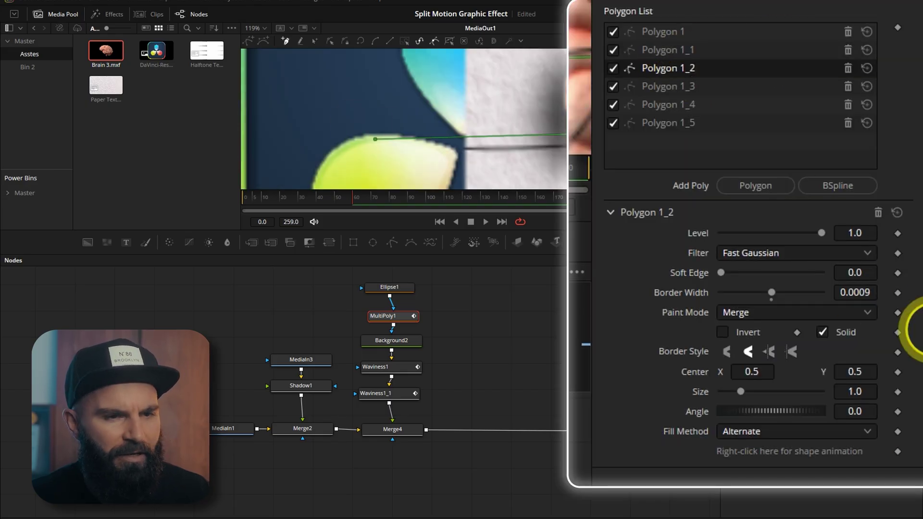
left_click(897, 452)
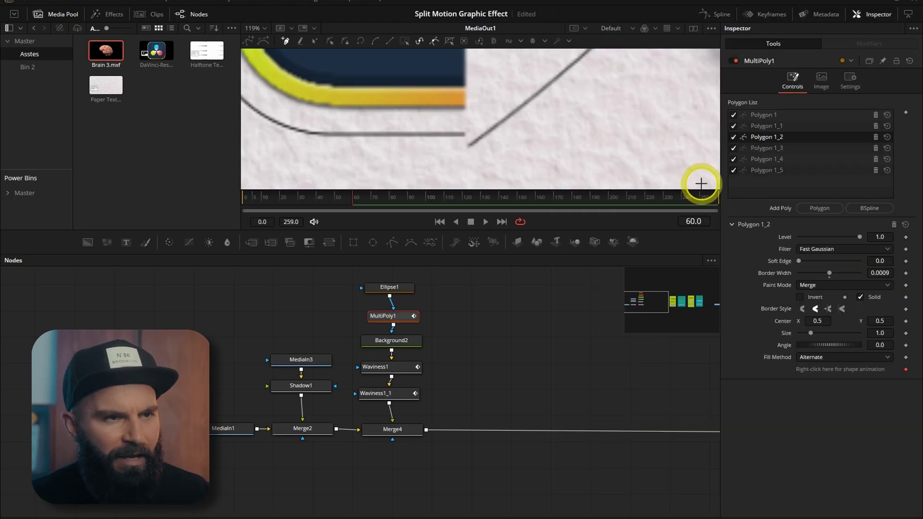
left_click(769, 148)
left_click(906, 370)
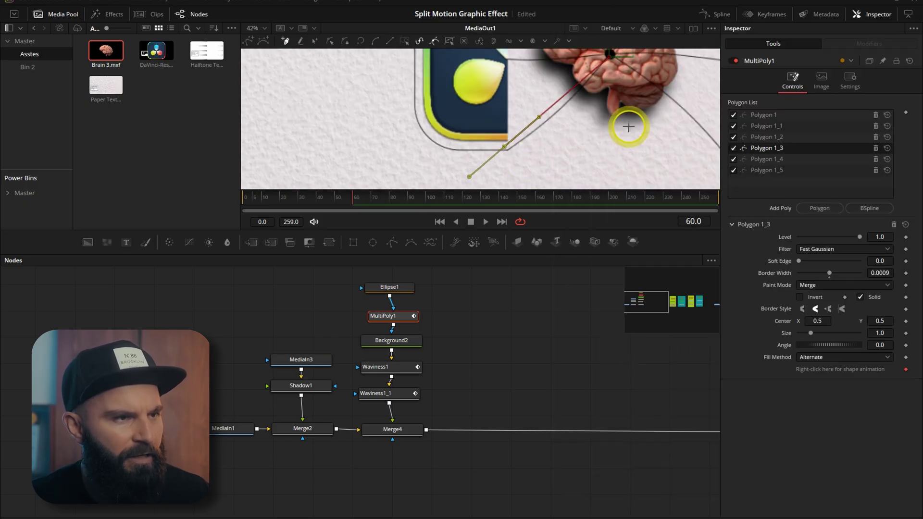
Keyframe the shapes of Polygon 1_4 and Polygon 1_5 at frame 60 and nudge Polygon 1_5's outer endpoint onto the right logo half's inner edge.
left_click_drag(628, 127, 429, 141)
scroll(504, 159, "up", 2)
left_click(789, 159)
left_click(906, 370)
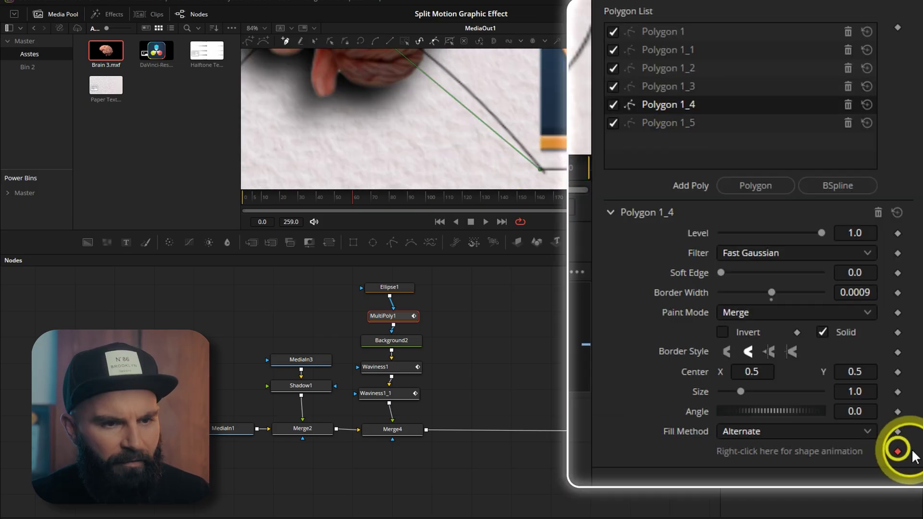
left_click(898, 451)
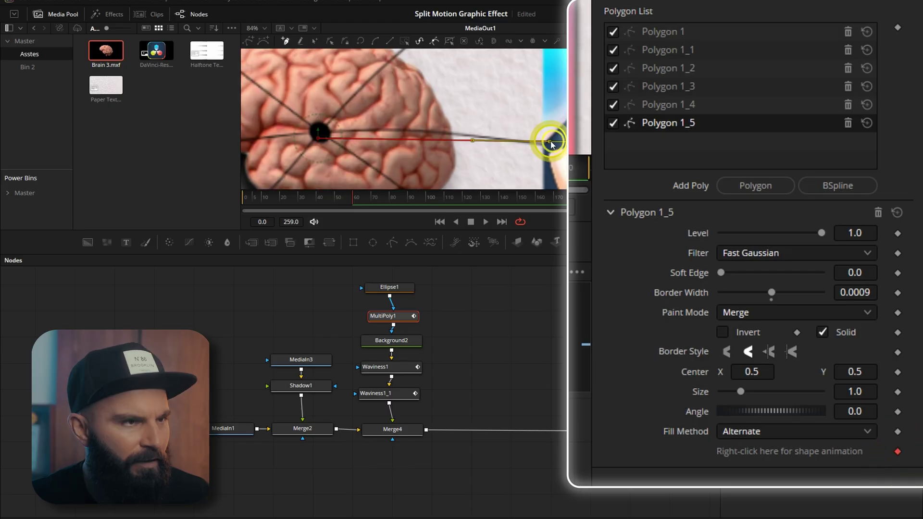
left_click_drag(551, 140, 549, 140)
scroll(558, 132, "down", 3)
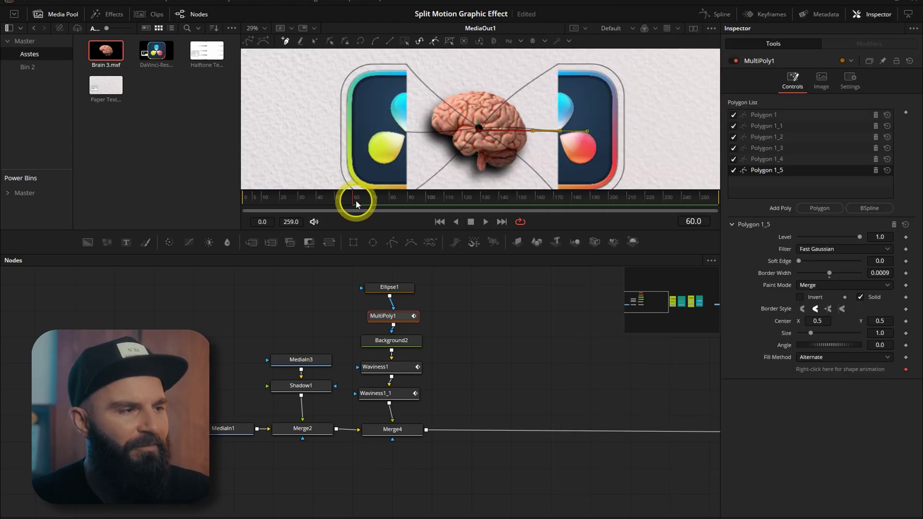
At frame 180, move Polygon 1's outer endpoint in MultiPoly1 onto the right outline's upper inner end.
left_click(567, 194)
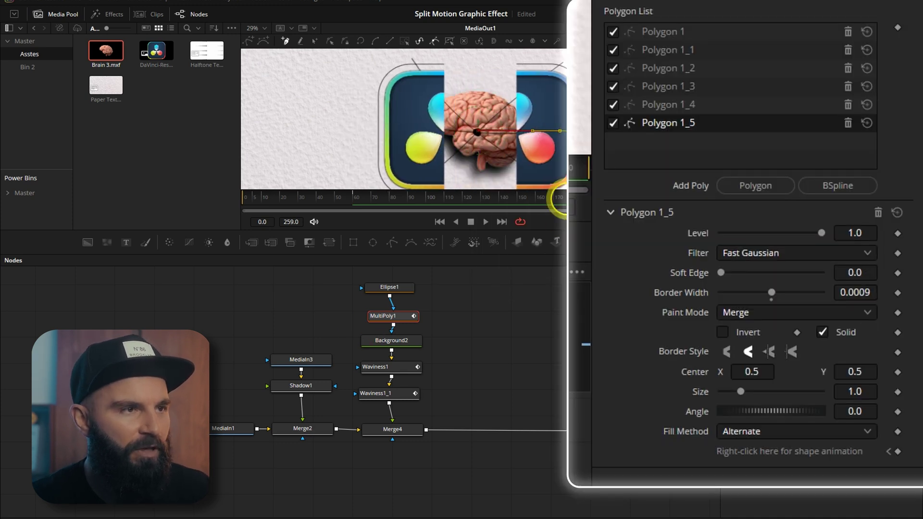
left_click(666, 30)
scroll(563, 101, "up", 3)
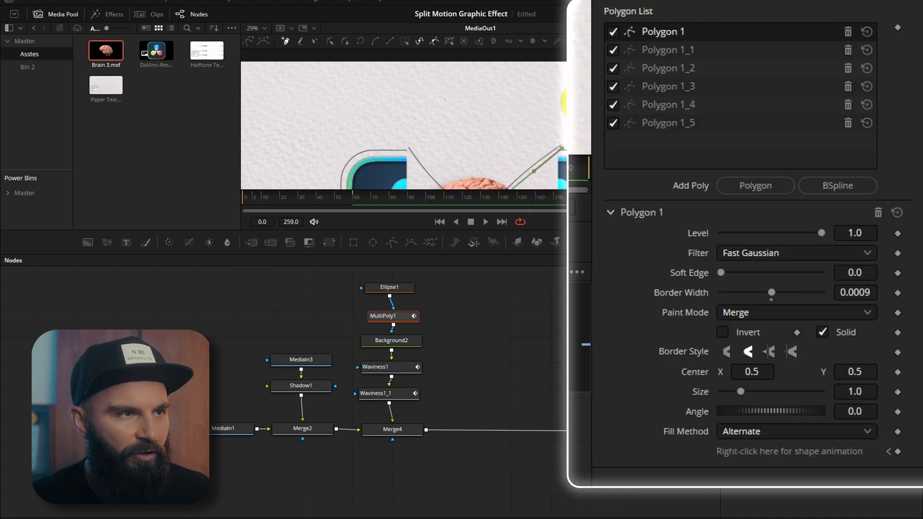
scroll(580, 148, "up", 1)
scroll(591, 154, "down", 2)
scroll(591, 128, "up", 2)
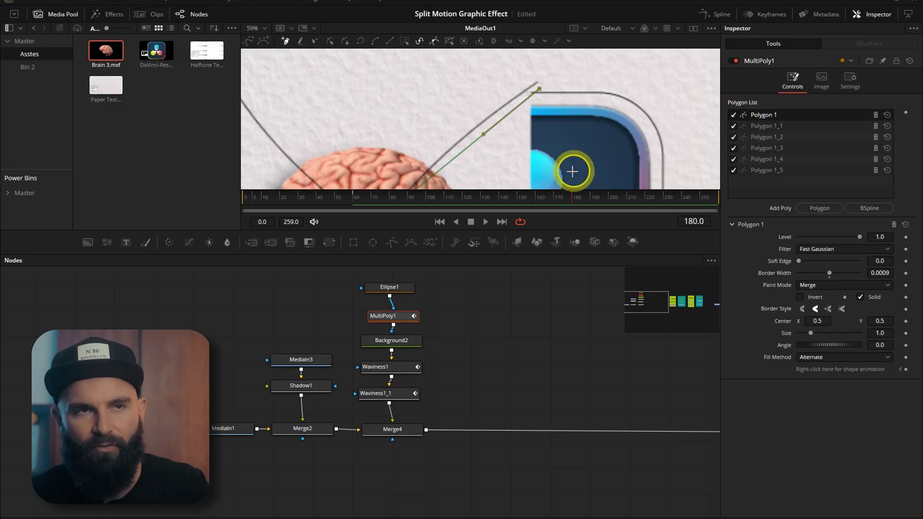
left_click_drag(540, 89, 535, 99)
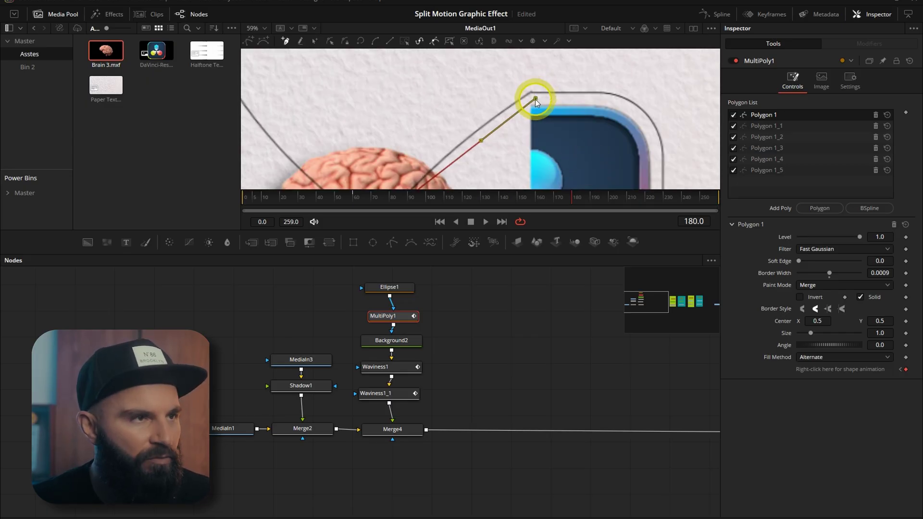
At frame 180, realign the outer endpoints of Polygon 1_1 through Polygon 1_5 with the outlines and logo halves.
left_click(767, 126)
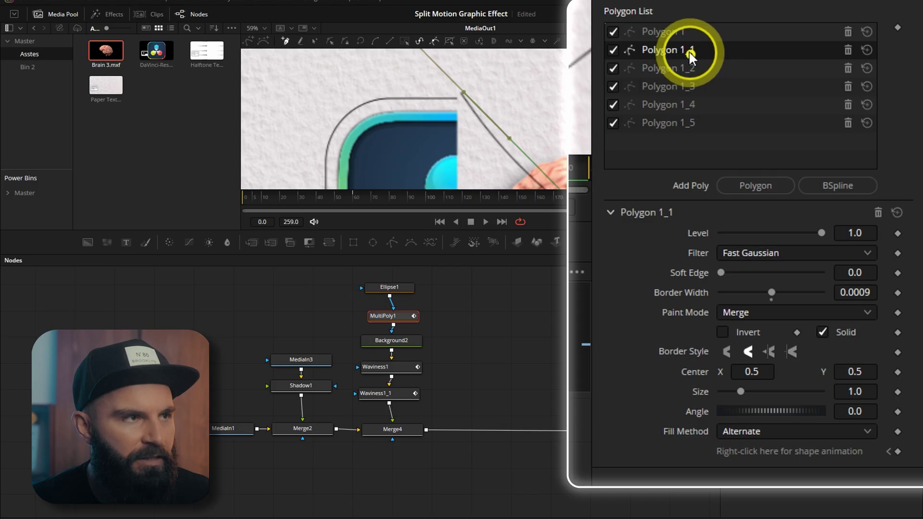
left_click(767, 136)
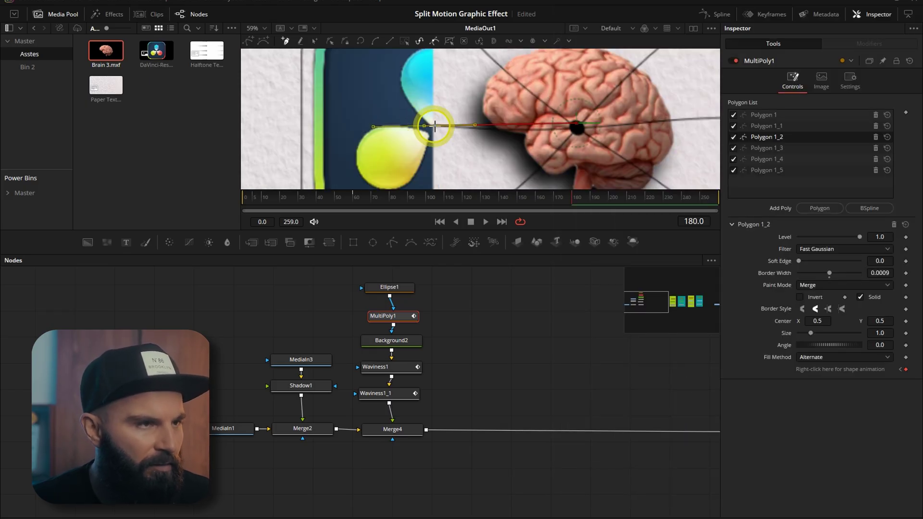
left_click(767, 148)
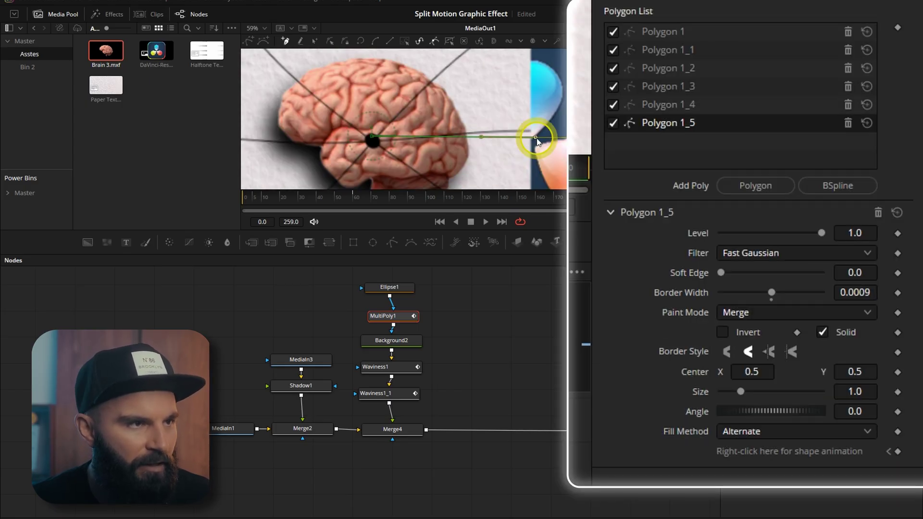
scroll(538, 146, "down", 3)
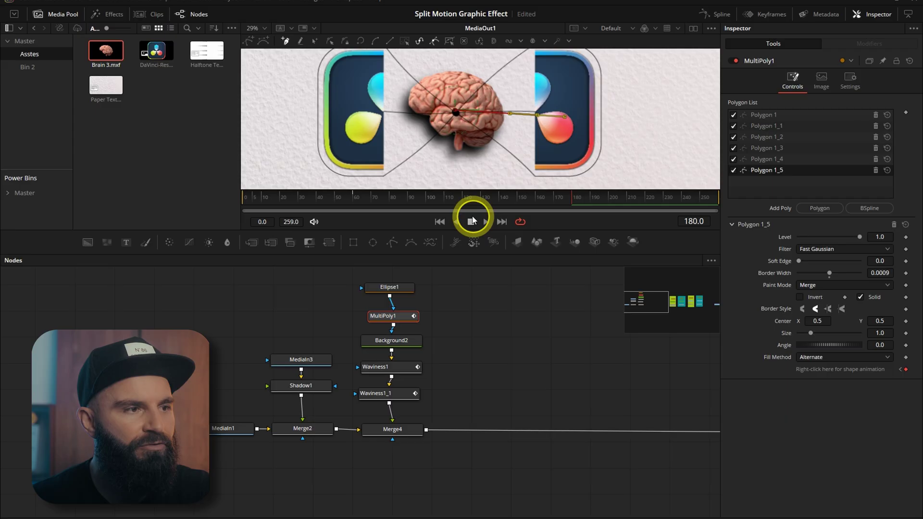
At frame 120, shift the outer endpoints of Polygon 1 and Polygon 1_1 to meet the upper inner ends of the outlines.
left_click_drag(352, 210, 462, 197)
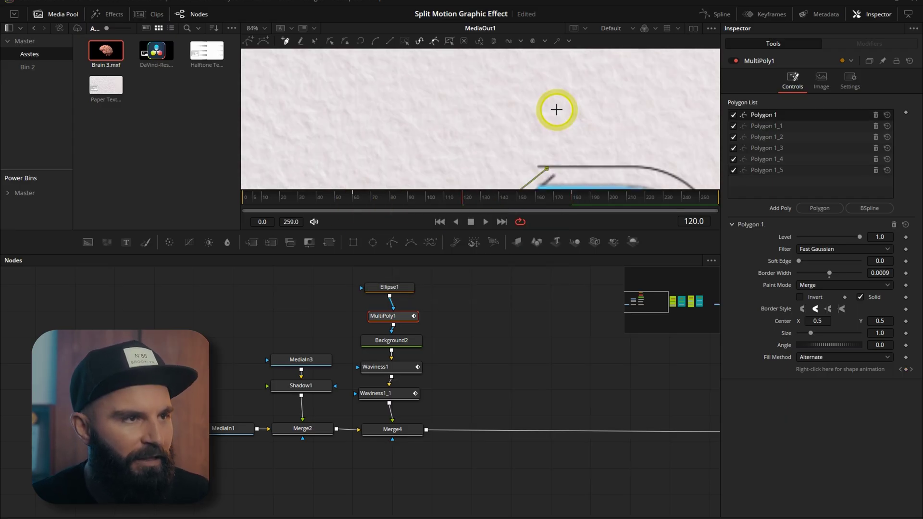
scroll(552, 139, "down", 2)
left_click_drag(544, 110, 532, 101)
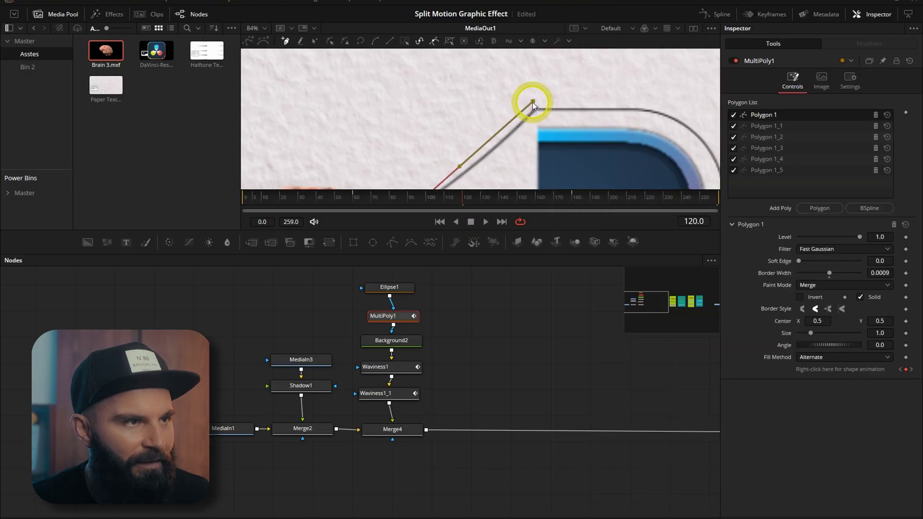
left_click(662, 51)
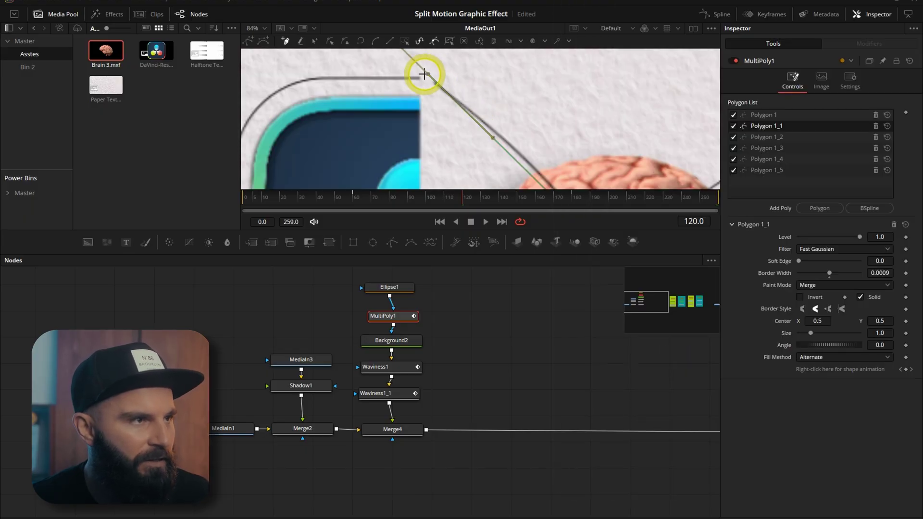
left_click_drag(424, 75, 414, 73)
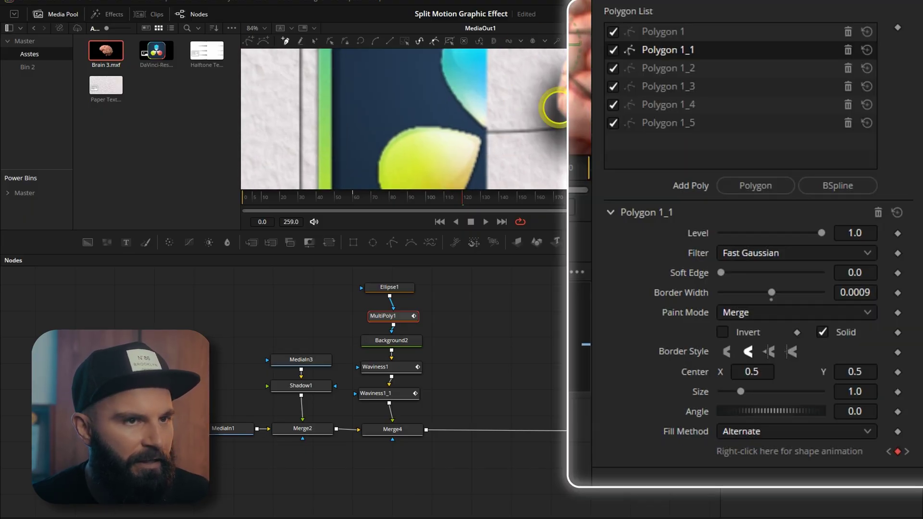
At frame 120, nudge Polygon 1_2's outer endpoint to meet the left logo half's inner edge and adjust the remaining lines.
left_click(675, 69)
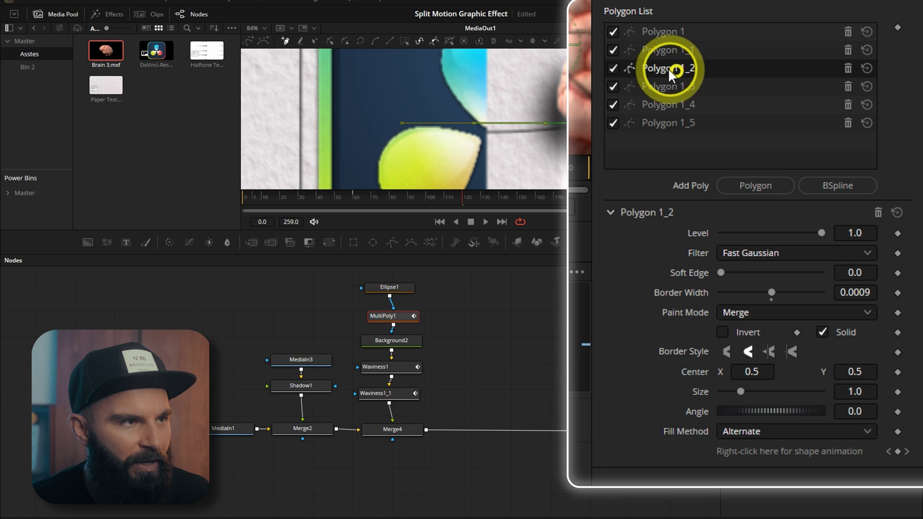
left_click_drag(474, 124, 472, 122)
scroll(663, 155, "down", 2)
left_click(522, 145)
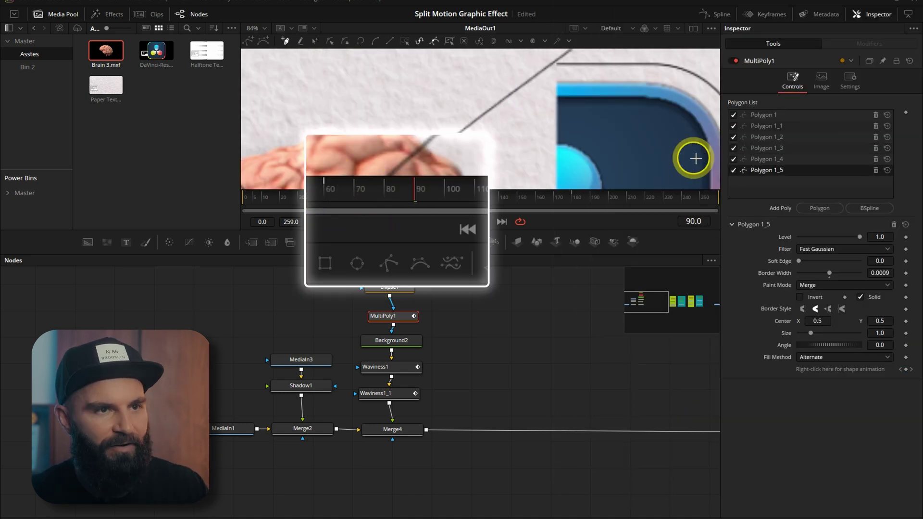
At frame 90, shift Polygon 1's outer endpoint so its line meets the right outline's upper inner end.
left_click(769, 115)
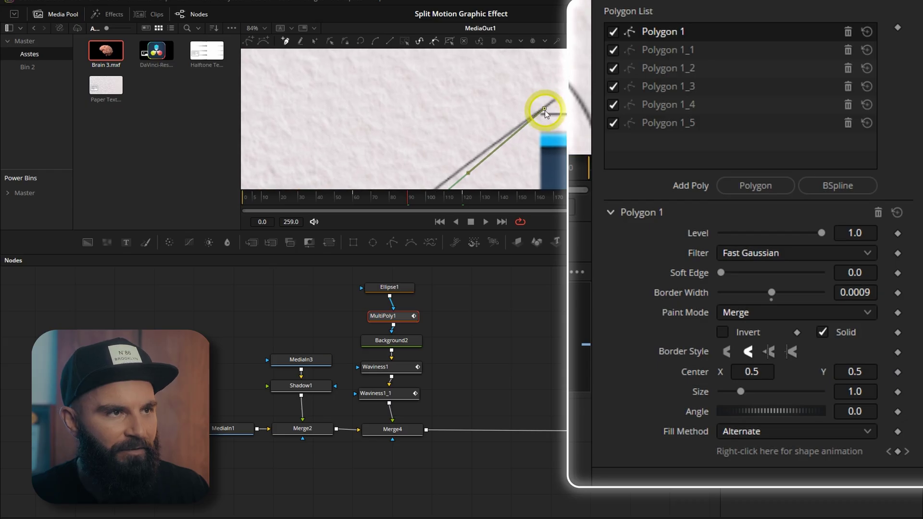
left_click_drag(545, 109, 533, 123)
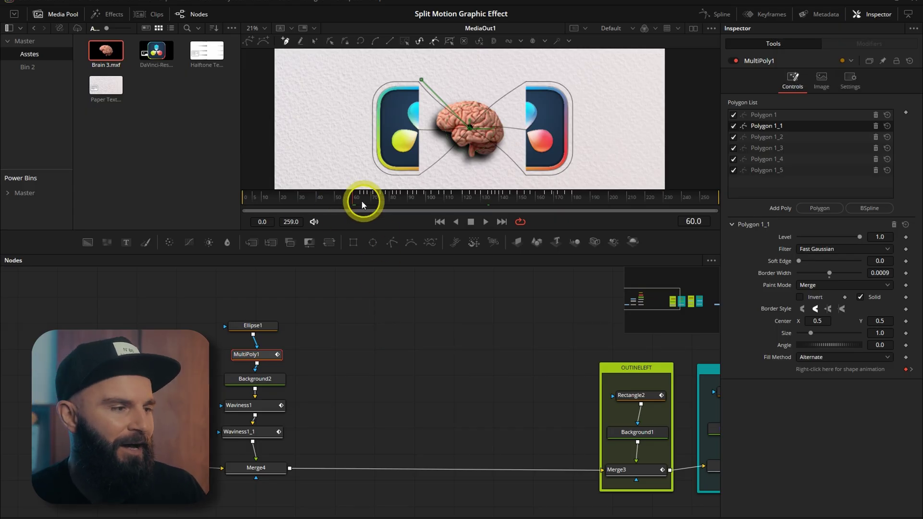
At frame 30, move the outer endpoints of Polygon 1 and Polygon 1_4 to the right outline's upper and lower inner ends.
left_click_drag(353, 198, 298, 198)
scroll(517, 103, "up", 4)
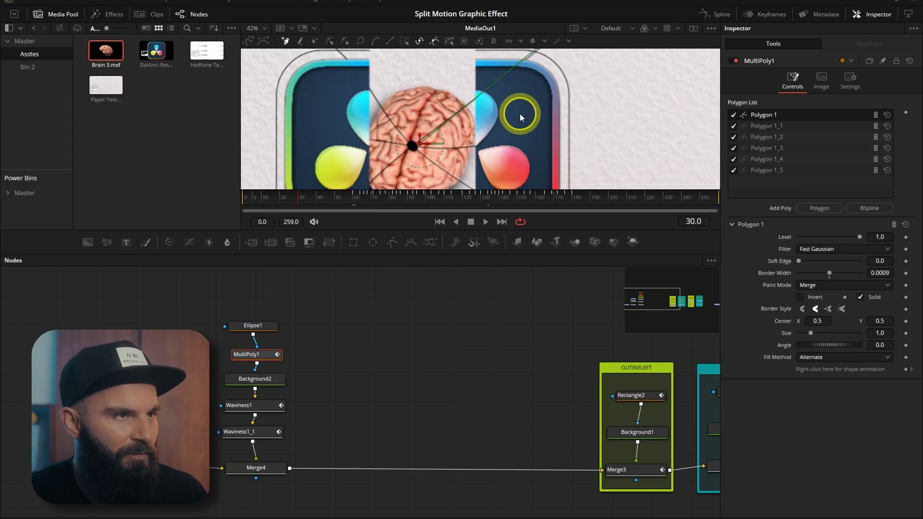
left_click_drag(515, 101, 554, 180)
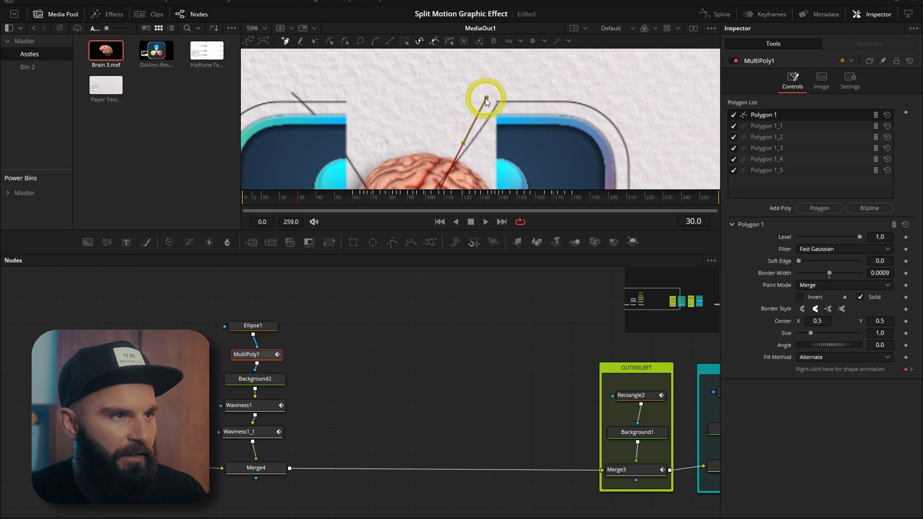
left_click(778, 159)
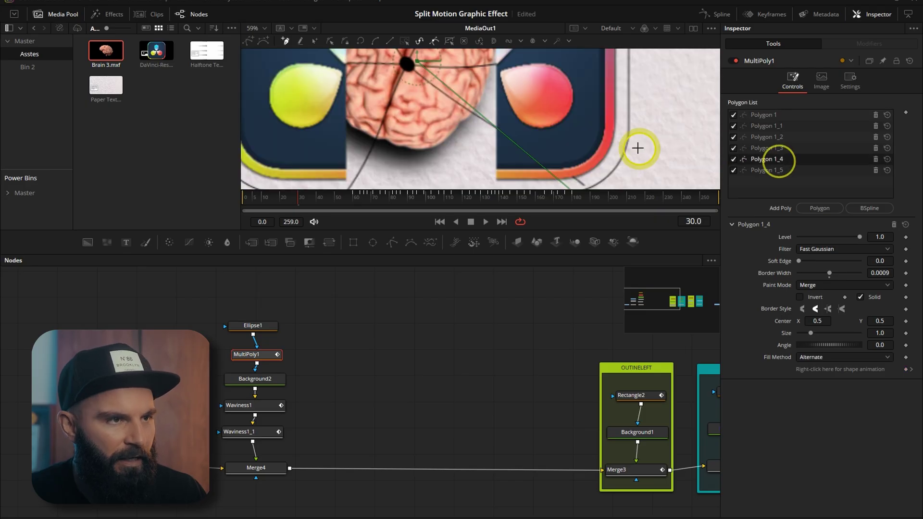
scroll(638, 148, "down", 1)
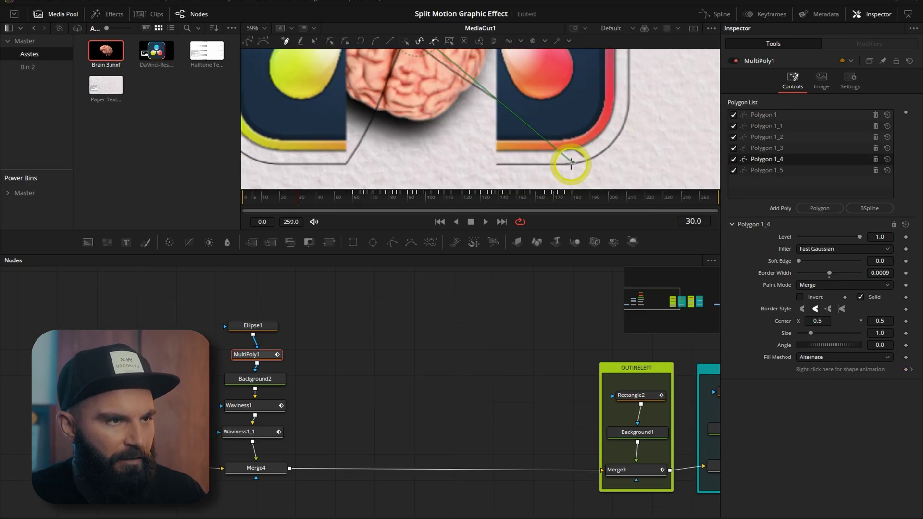
left_click_drag(571, 164, 488, 167)
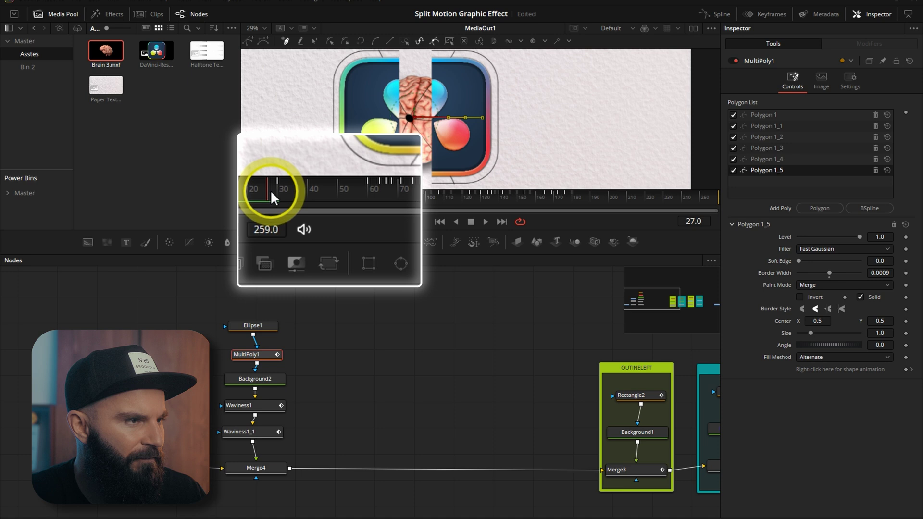
At frame 25, realign Polygon 1_4's outer endpoint with the right outline's lower inner end.
left_click_drag(296, 197, 294, 197)
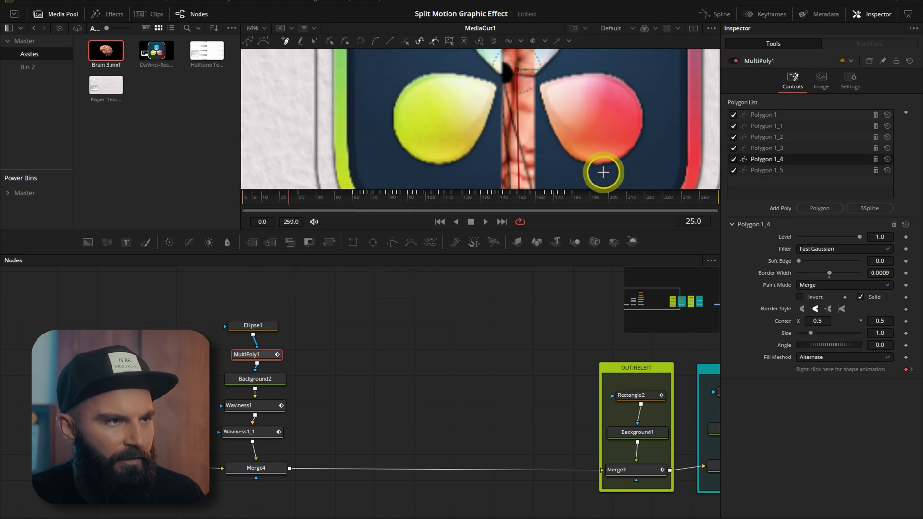
left_click(327, 201)
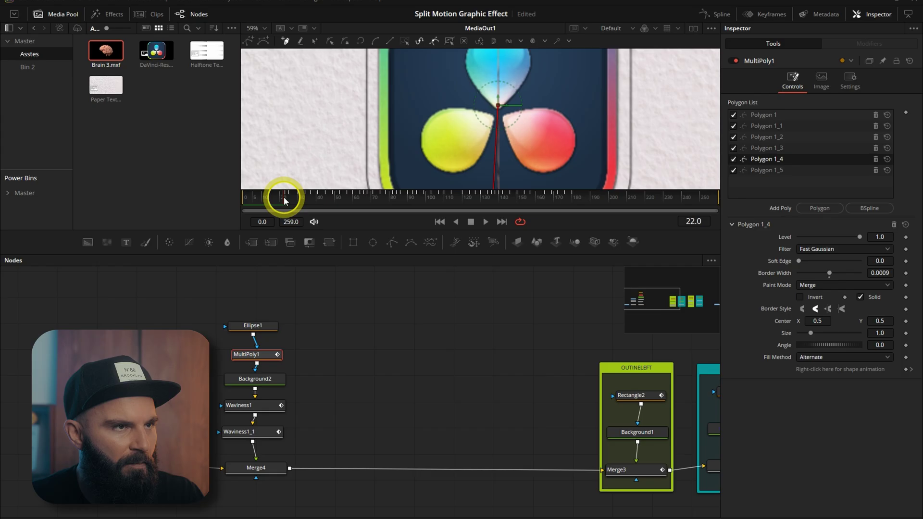
At frame 21, realign the outer endpoints of the connecting lines, including Polygon 1_4 and Polygon 1_1, with the closed outline.
left_click_drag(284, 197, 281, 197)
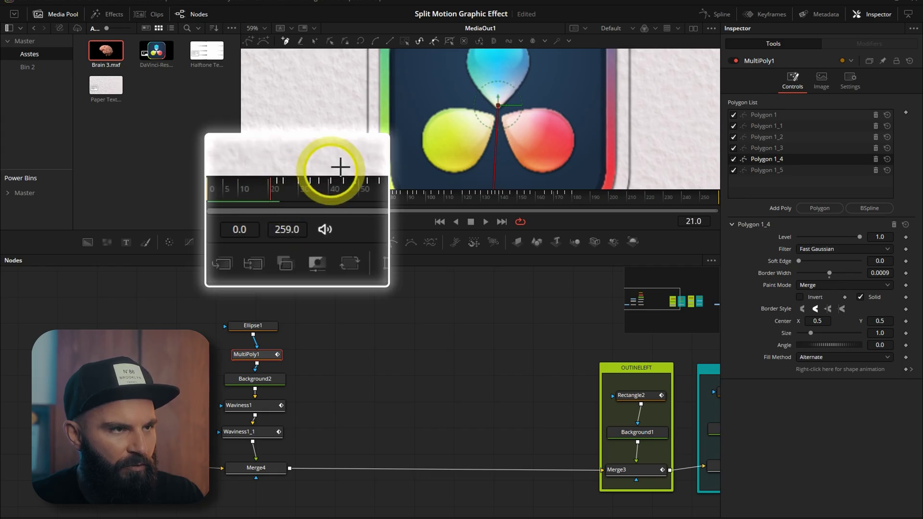
scroll(492, 125, "down", 4)
scroll(491, 126, "up", 5)
left_click(473, 158)
left_click(768, 126)
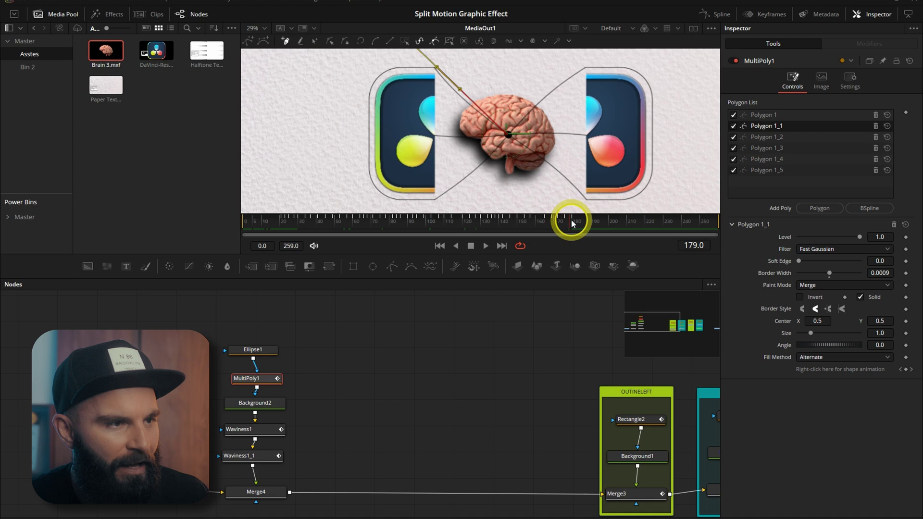
Keyframe the line shapes for the closing movement after frame 180, realigning their outer endpoints with the outlines and logo halves.
left_click_drag(570, 219, 608, 221)
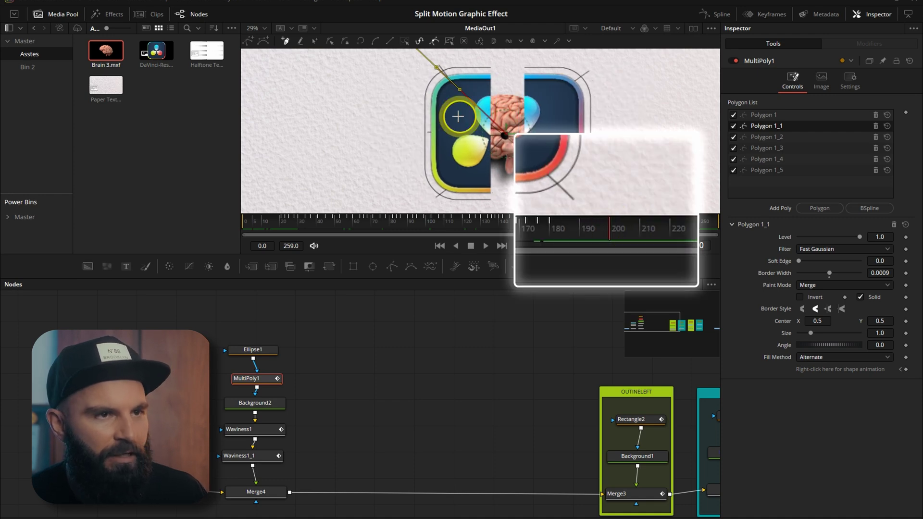
left_click(789, 116)
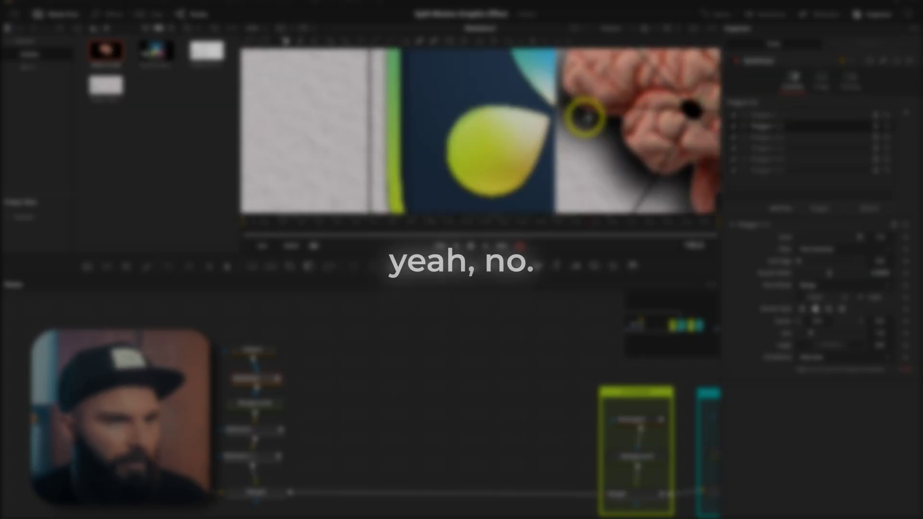
left_click(788, 148)
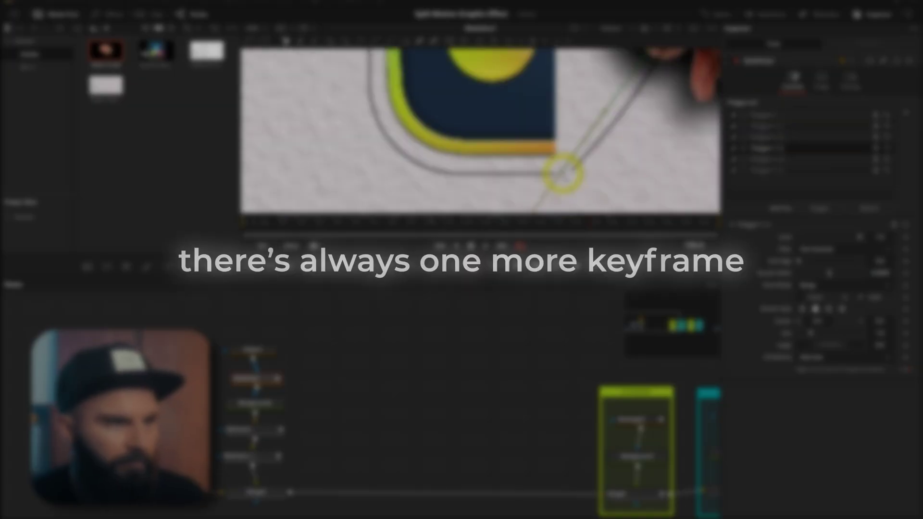
left_click(789, 160)
left_click(794, 169)
Realign Polygon 1 through Polygon 1_4 with the outlines' inner ends where the closing logo halves leave only a narrow gap.
left_click(780, 114)
scroll(422, 129, "up", 4)
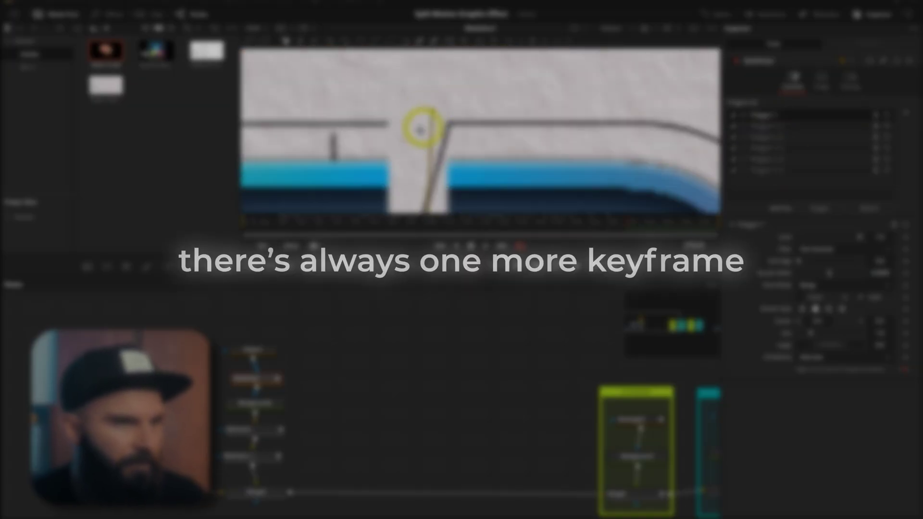
scroll(447, 108, "down", 3)
left_click(767, 139)
left_click(783, 147)
scroll(411, 179, "down", 3)
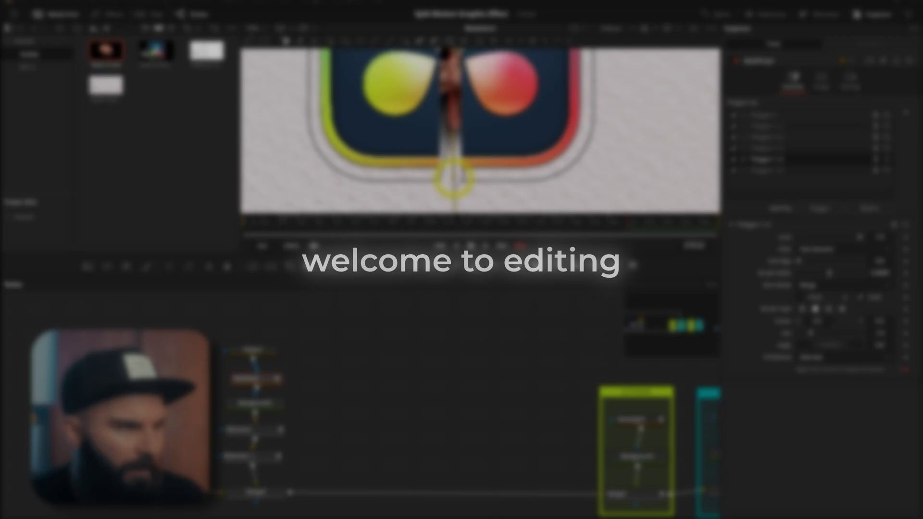
scroll(481, 130, "down", 3)
scroll(445, 196, "up", 3)
Insert a Merge node between Merge1_1 and MediaOut1.
left_click(447, 387)
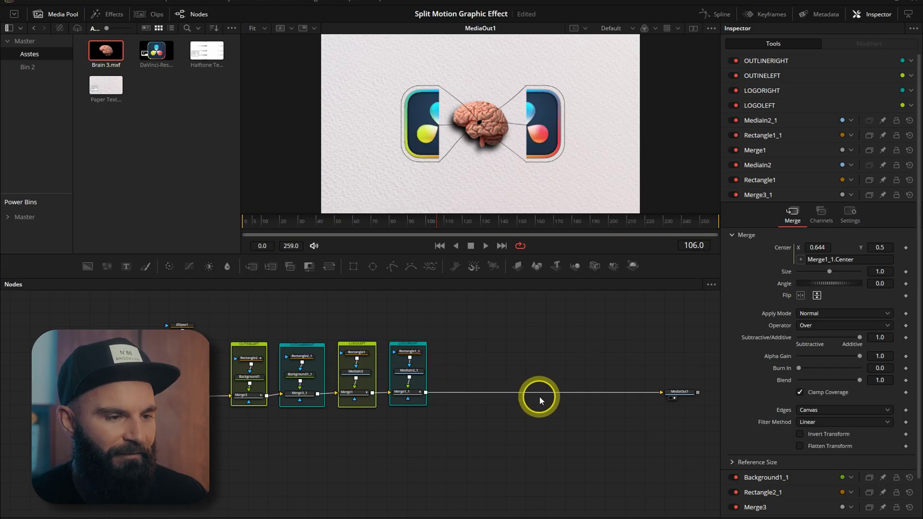
scroll(541, 398, "up", 2)
left_click_drag(511, 404, 456, 402)
scroll(456, 402, "down", 2)
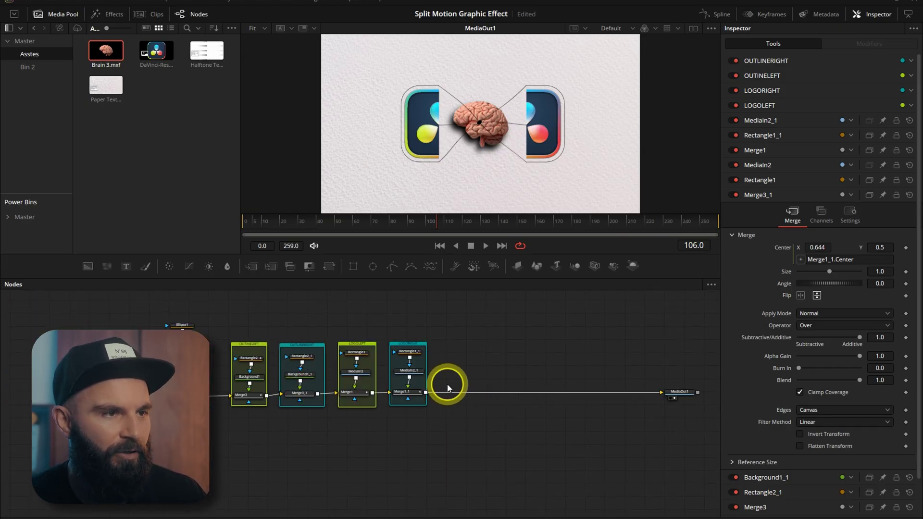
scroll(529, 399, "up", 2)
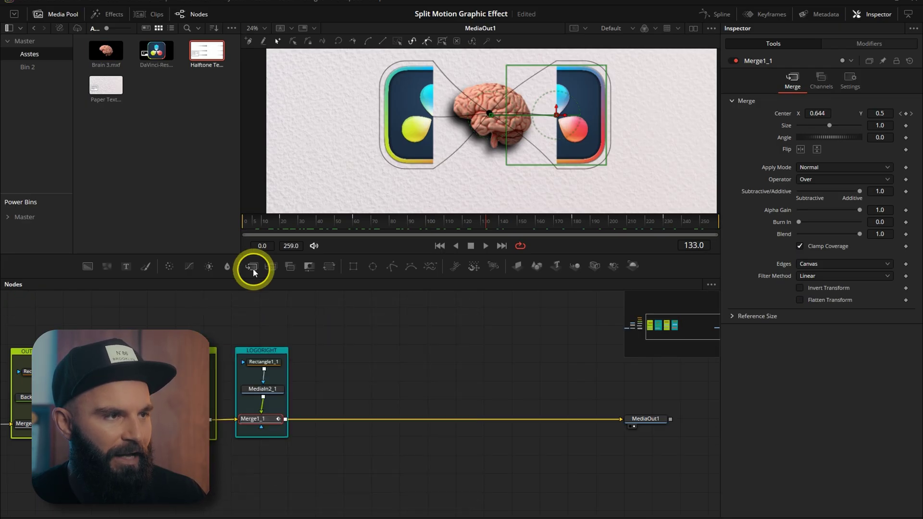
left_click_drag(251, 267, 360, 427)
Add a Luma Keyer node after Merge5.
key("shift+space")
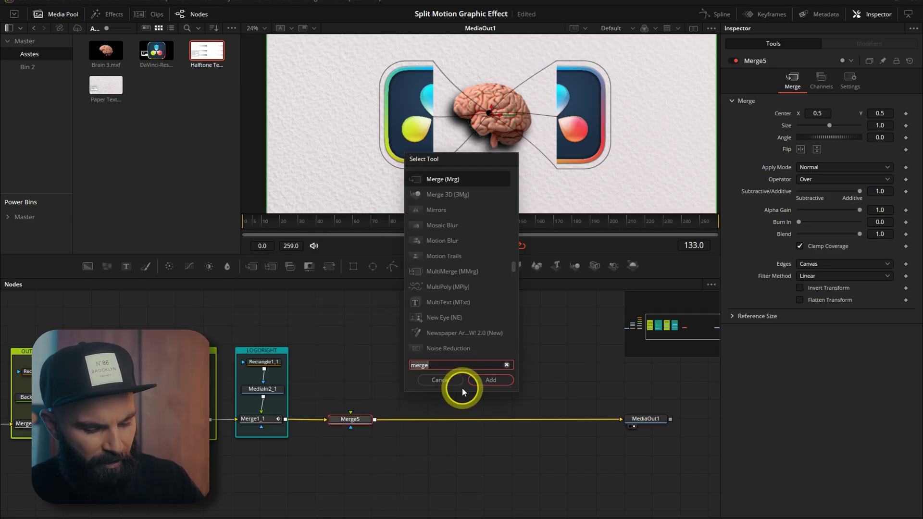
type("luma")
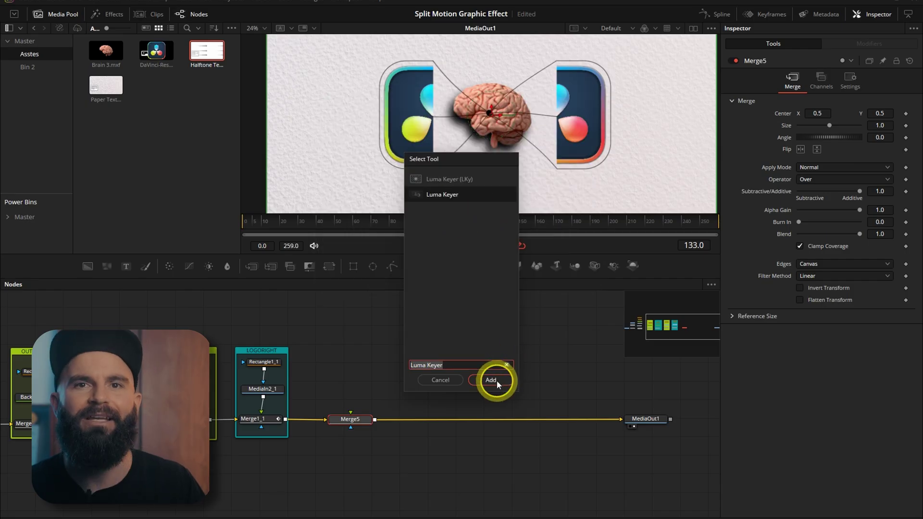
left_click(495, 380)
Refine LumaKeyer1's matte with Clean Black 13.4, Clean White 18.9 and Blur Radius 39.4.
left_click_drag(408, 92, 400, 107)
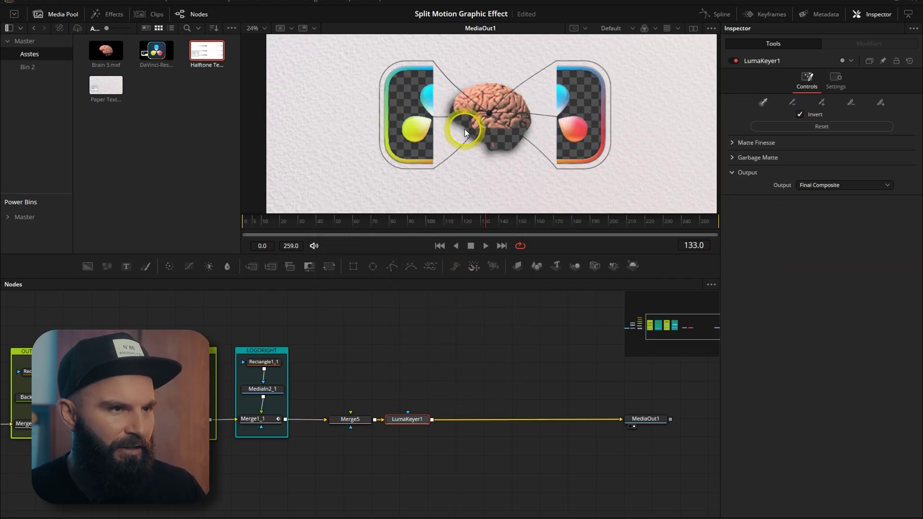
scroll(464, 128, "up", 5)
left_click(736, 143)
left_click_drag(798, 180, 806, 178)
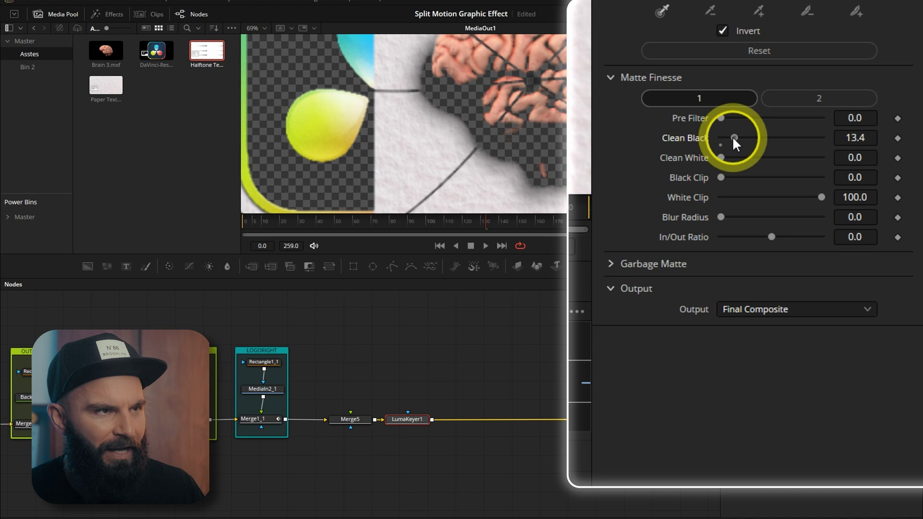
mouse_move(733, 139)
left_mouse_down()
mouse_move(746, 156)
mouse_move(731, 157)
left_mouse_up()
key("minus")
left_click(811, 99)
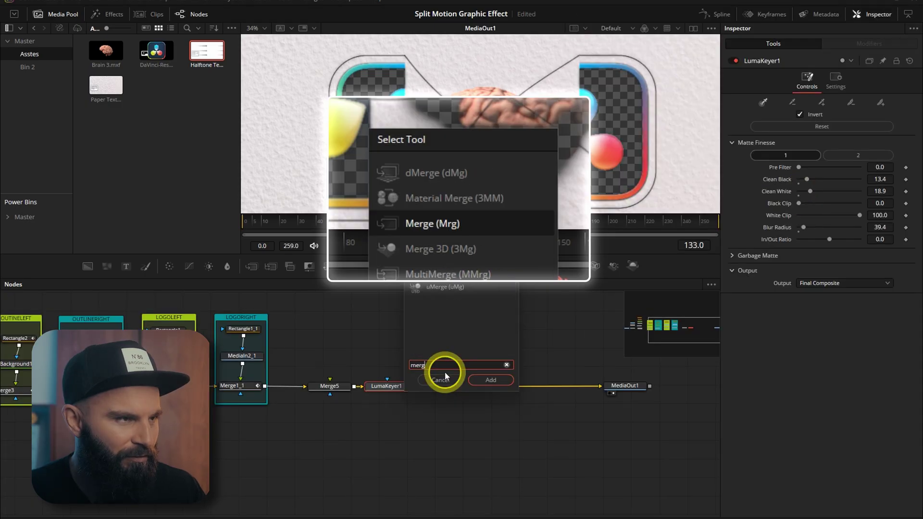
Add two Merge nodes in series after LumaKeyer1, and raise LumaKeyer1 and Merge6 above the main node row.
key("Return")
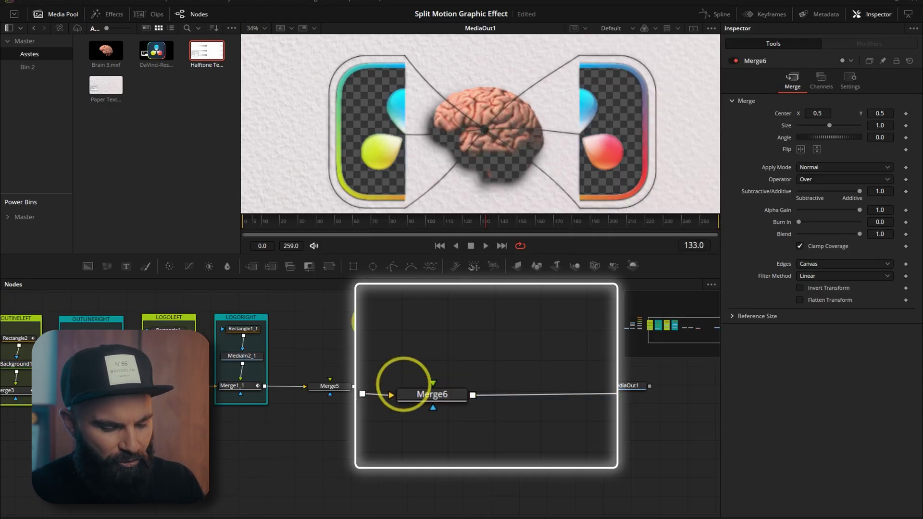
left_click_drag(526, 392, 526, 393)
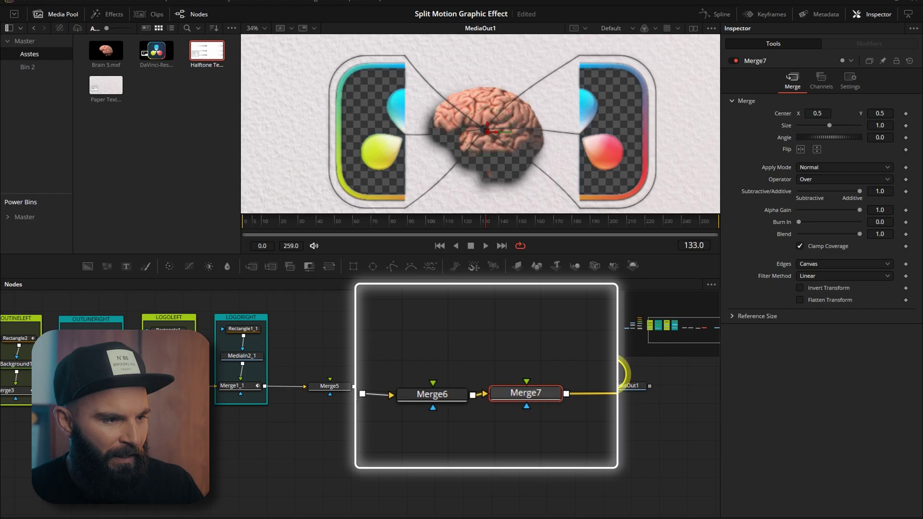
left_click_drag(449, 388, 454, 355)
left_click_drag(386, 386, 360, 354)
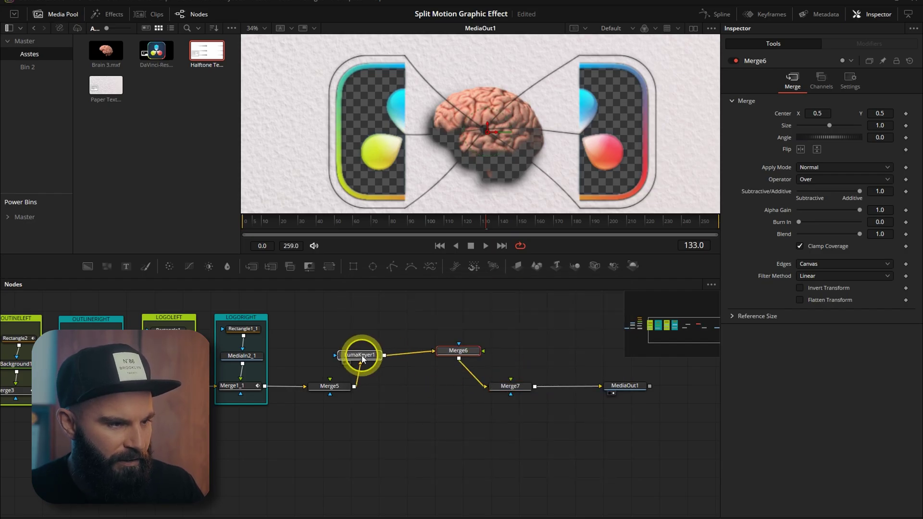
left_click_drag(458, 355, 496, 354)
left_click_drag(368, 356, 367, 353)
left_click_drag(506, 351, 506, 354)
left_click(483, 335)
Feed the Halftone Texture into Merge6 as foreground, with Apply Mode Screen and Operator Mask.
left_click_drag(208, 52, 524, 350)
left_click(508, 359)
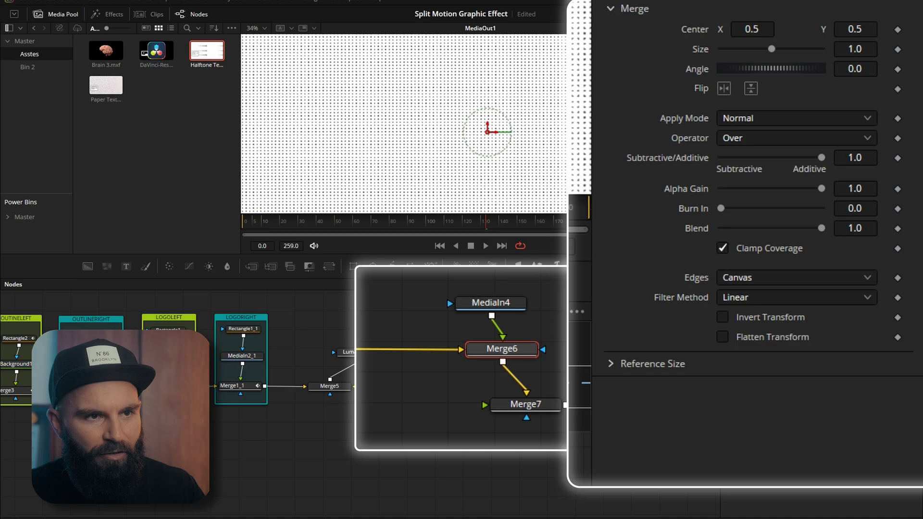
left_click(759, 124)
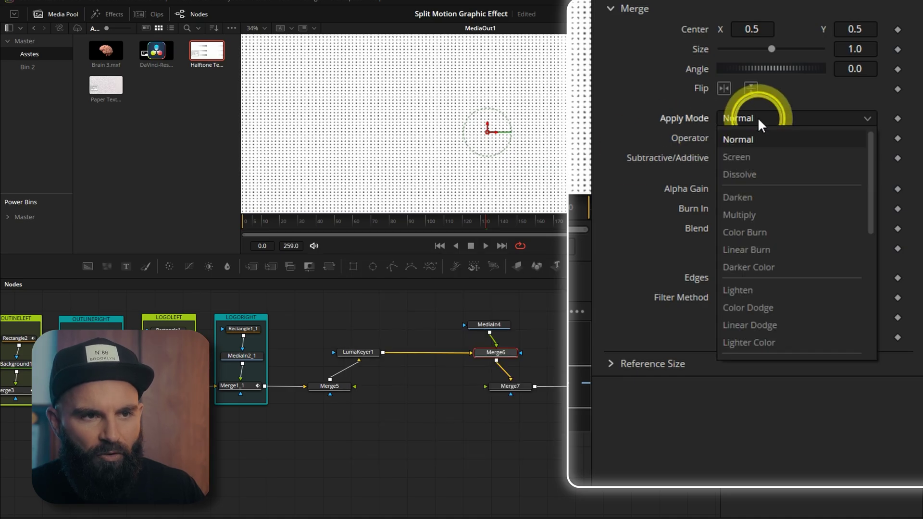
left_click(748, 155)
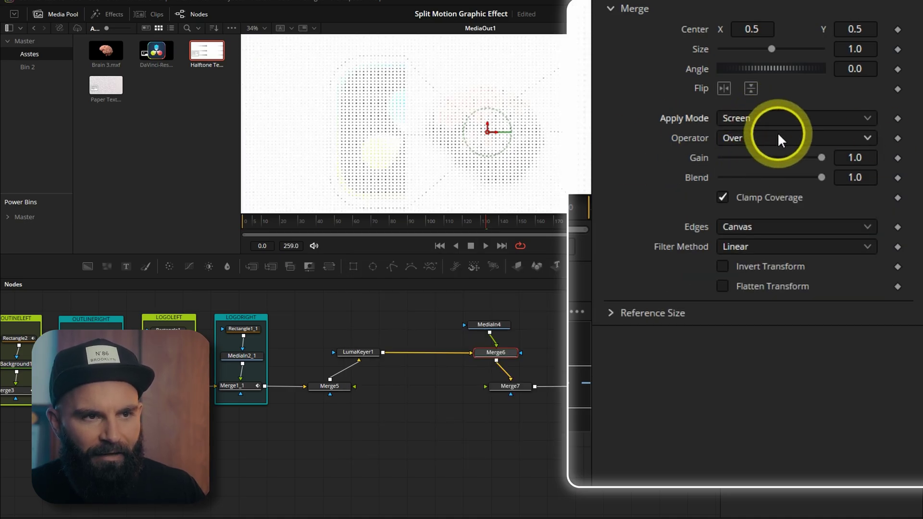
left_click(743, 140)
left_click(735, 281)
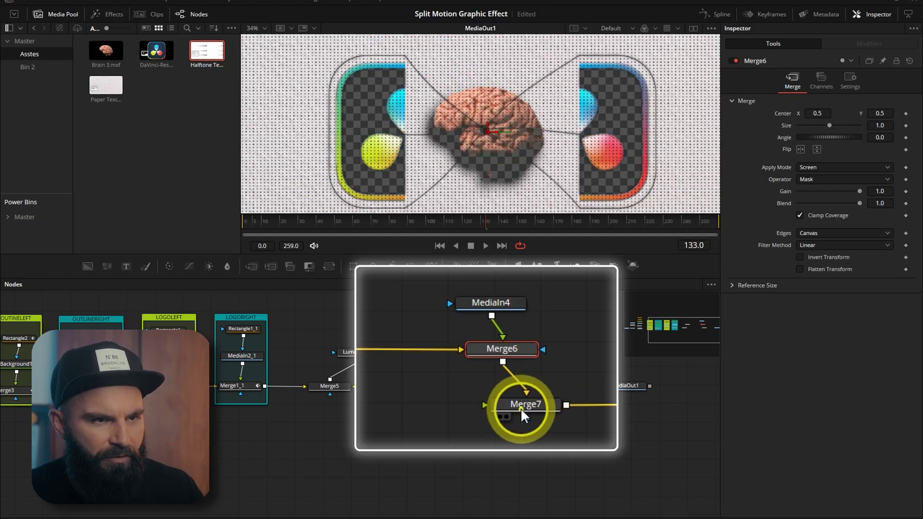
Set Merge7's Operator to Under and connect Merge5's output to Merge7's foreground.
left_click(523, 414)
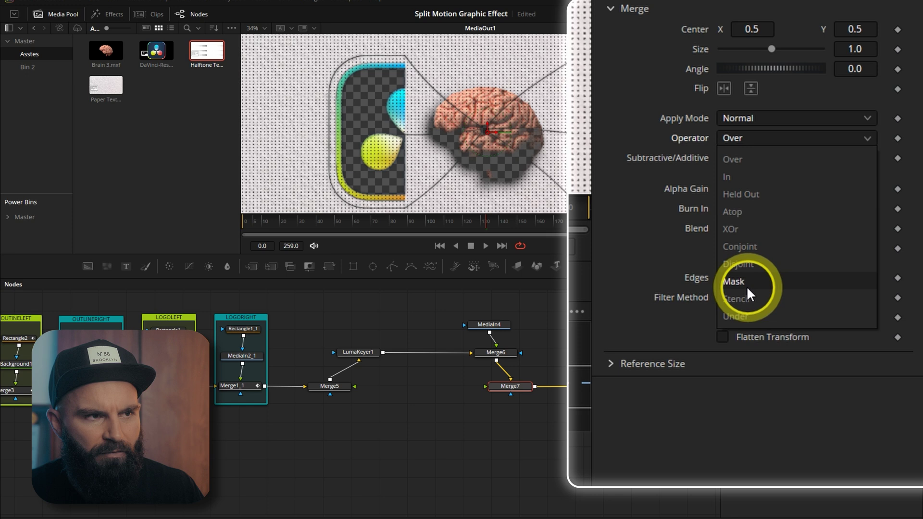
left_click(734, 316)
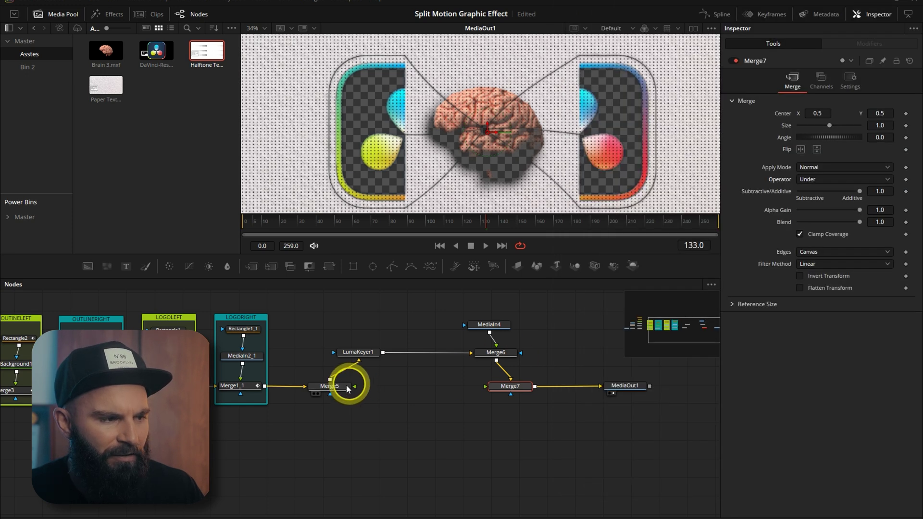
left_click_drag(353, 386, 542, 405)
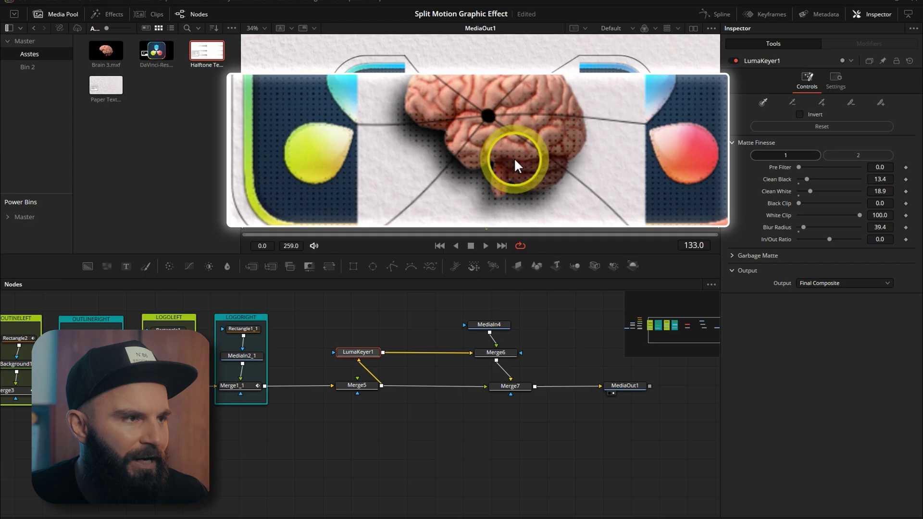
At frame 68, scale the halftone overlay in Merge6 to a Size of 0.67 and inspect the dots on the brain.
left_click(367, 221)
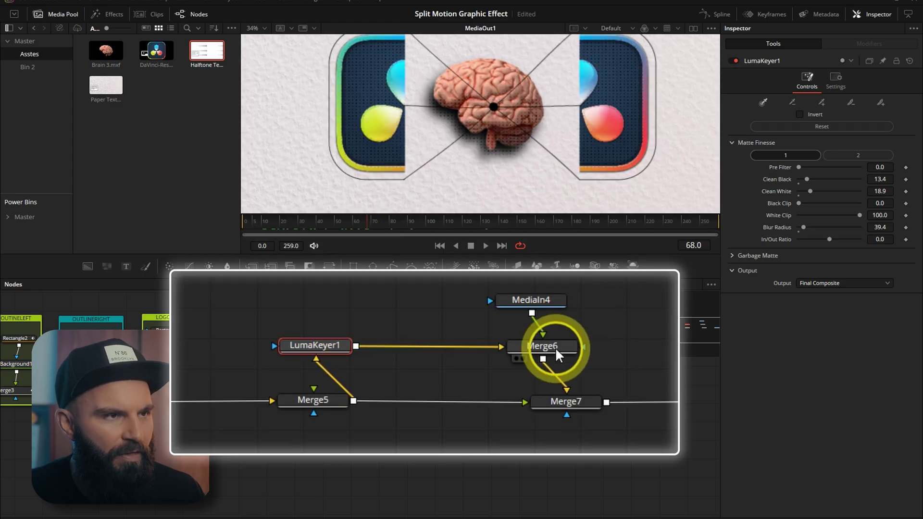
left_click(502, 356)
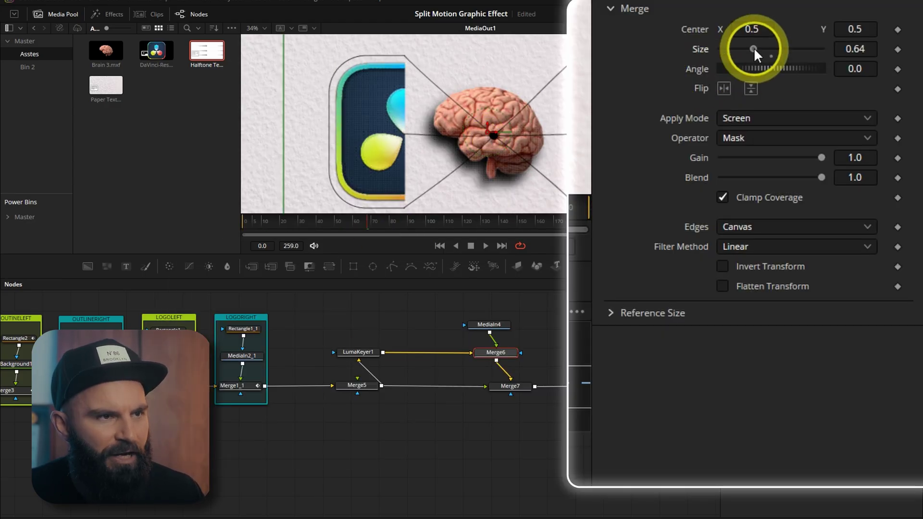
left_click_drag(754, 49, 755, 49)
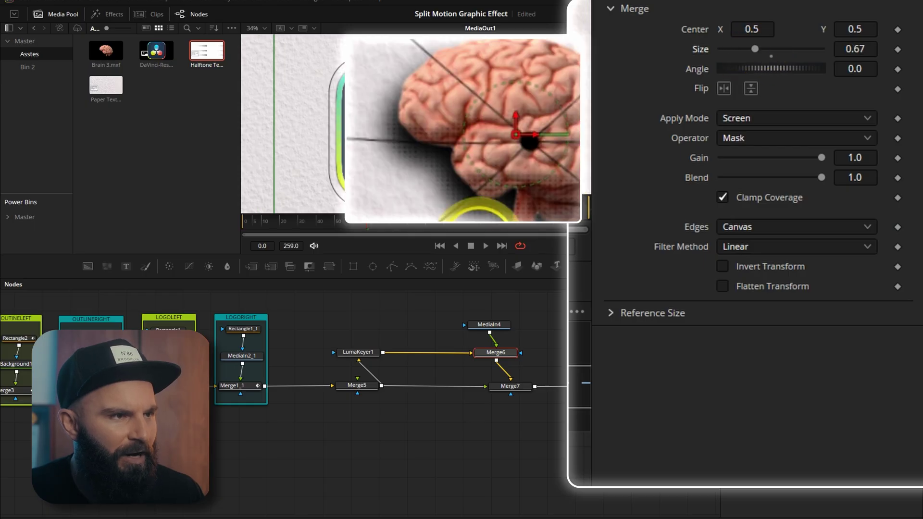
scroll(474, 206, "up", 2)
scroll(473, 207, "down", 1)
left_click(855, 49)
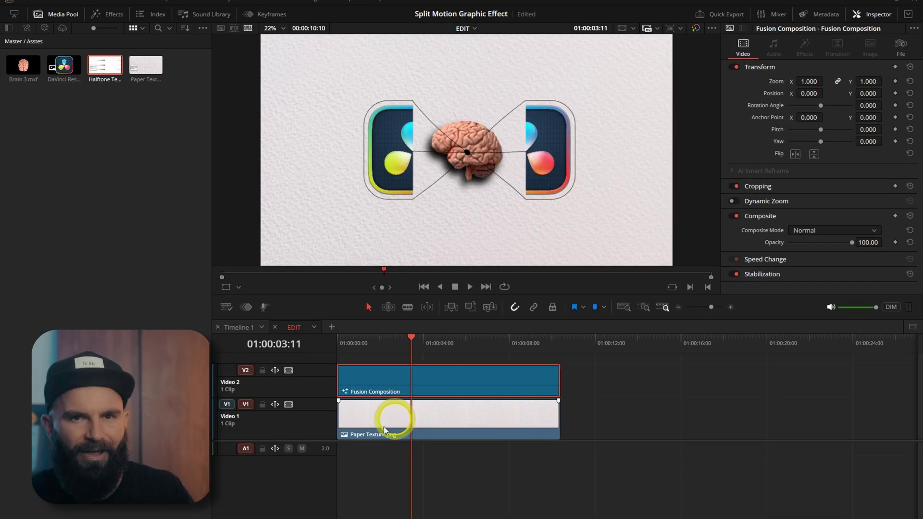
Desaturate the Fusion Composition to black and white on the Color page, and place a full-length Adjustment Clip above it on Video 3.
left_click(552, 512)
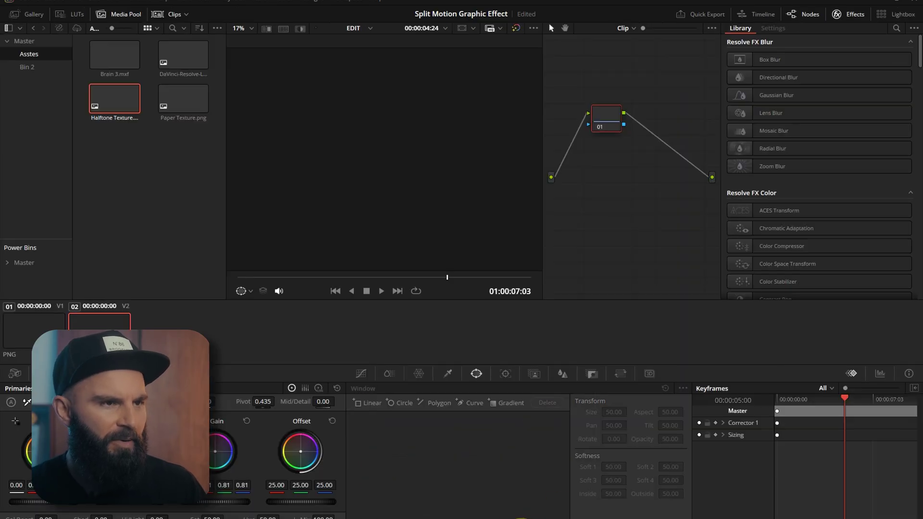
left_click_drag(219, 509, 192, 510)
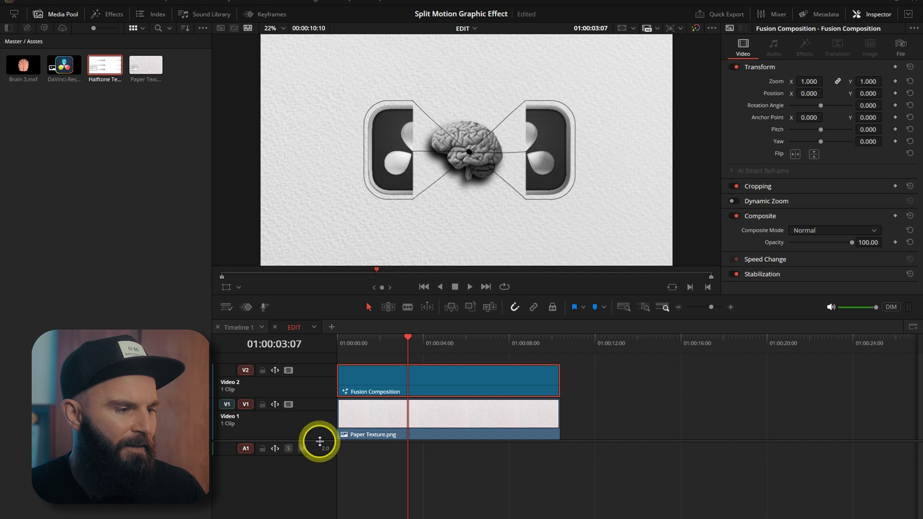
left_click(108, 14)
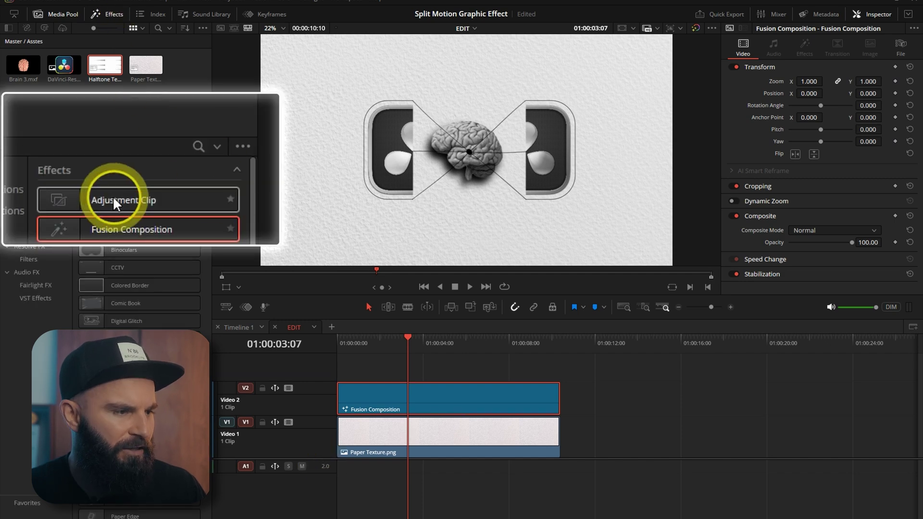
left_click_drag(115, 194, 338, 373)
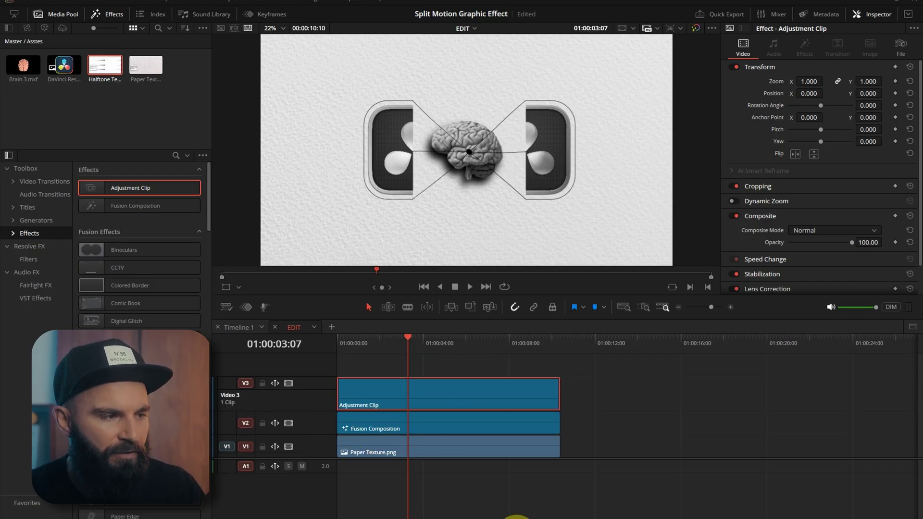
Add a circular window to the adjustment clip on the Color page, enlarge it across the logo halves and soften it to 10.50.
left_click(516, 516)
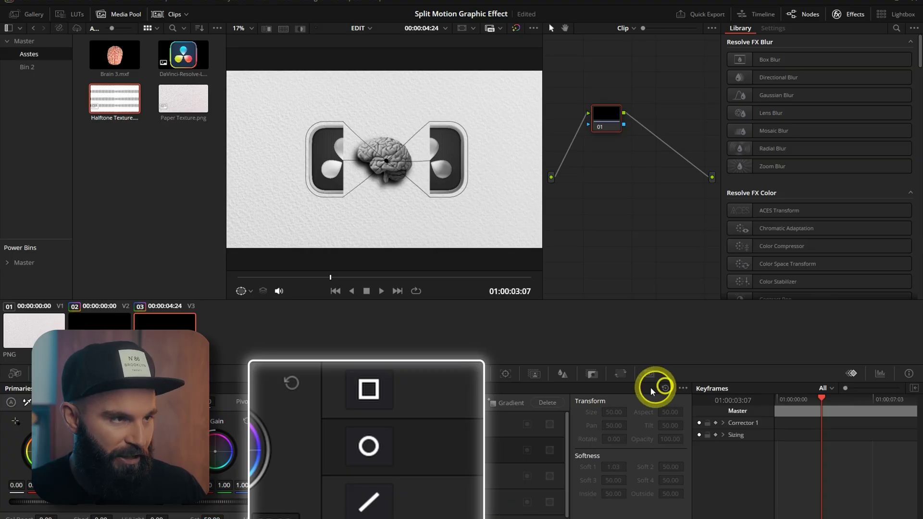
left_click(368, 447)
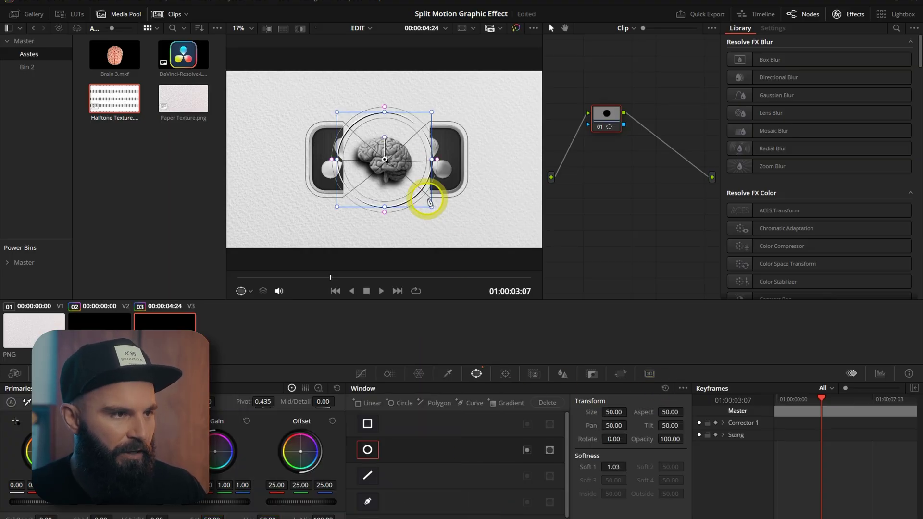
left_click_drag(433, 209, 466, 222)
left_click_drag(462, 159, 514, 159)
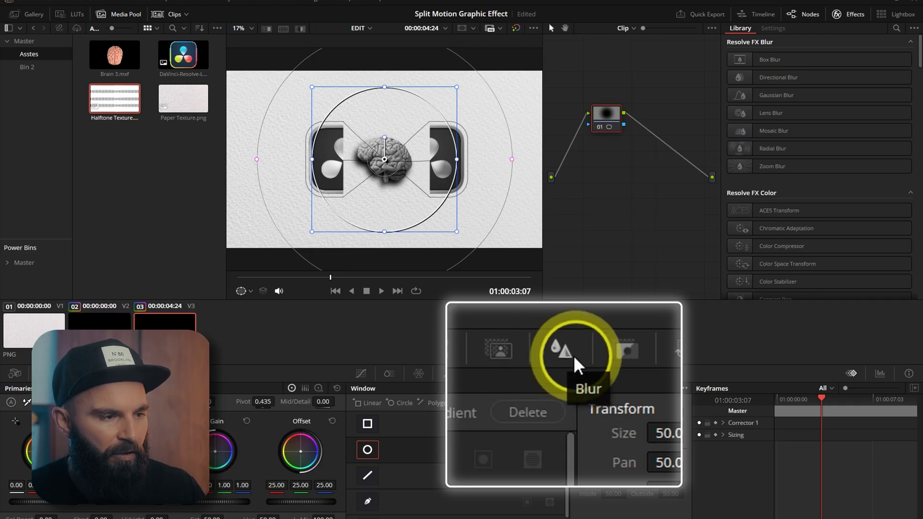
Blur the adjustment clip strongly and invert the circular window so the blur affects only the area outside it.
left_click(563, 373)
left_click_drag(417, 449, 416, 347)
left_click(475, 374)
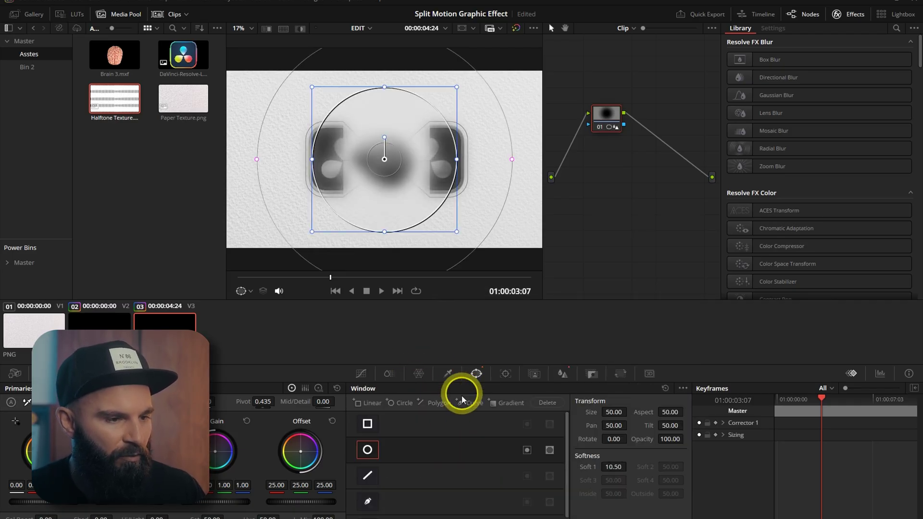
left_click(527, 450)
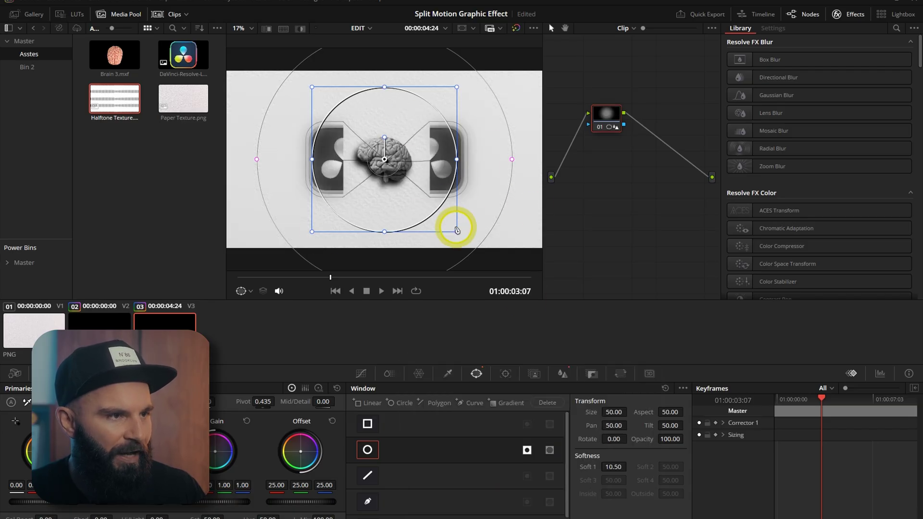
left_click(527, 450)
left_click(527, 450)
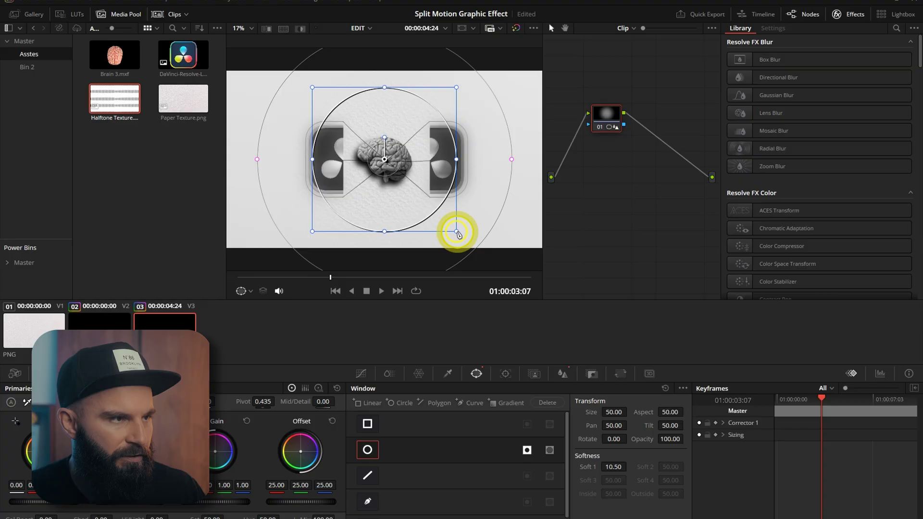
Enlarge the circular window beyond the logo halves and reduce its Soft 1 value to 6.95.
left_click_drag(457, 232, 484, 258)
left_click_drag(538, 159, 509, 162)
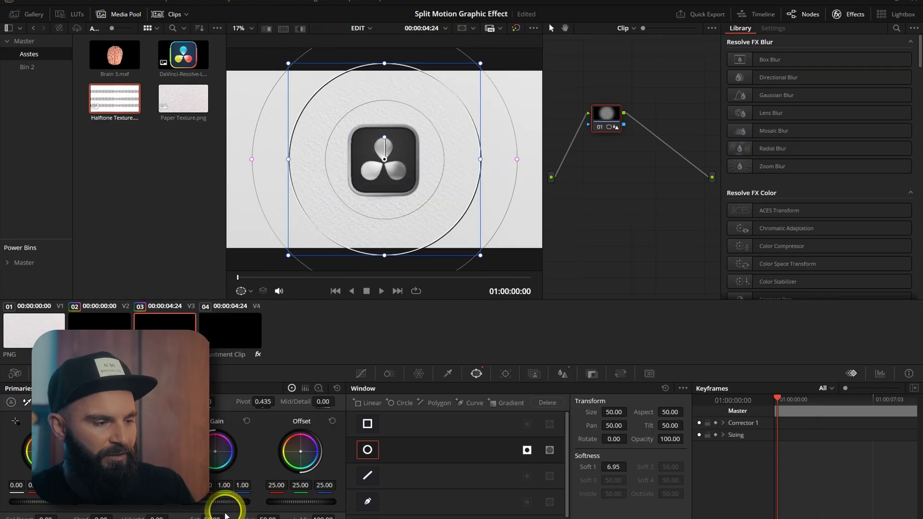
left_click_drag(226, 516, 98, 516)
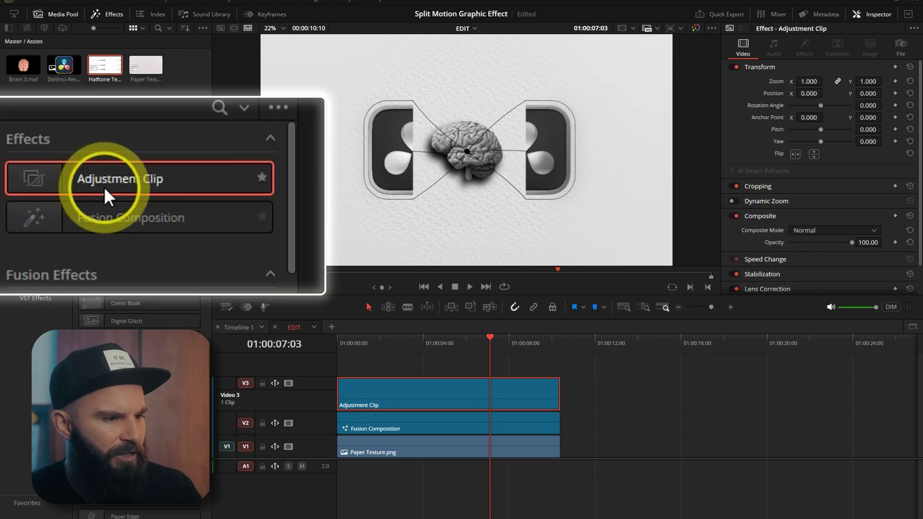
Add a second Adjustment Clip on Video 4, apply the Camera Shake effect to it and preview the movement.
left_click_drag(124, 194, 323, 391)
left_click(176, 156)
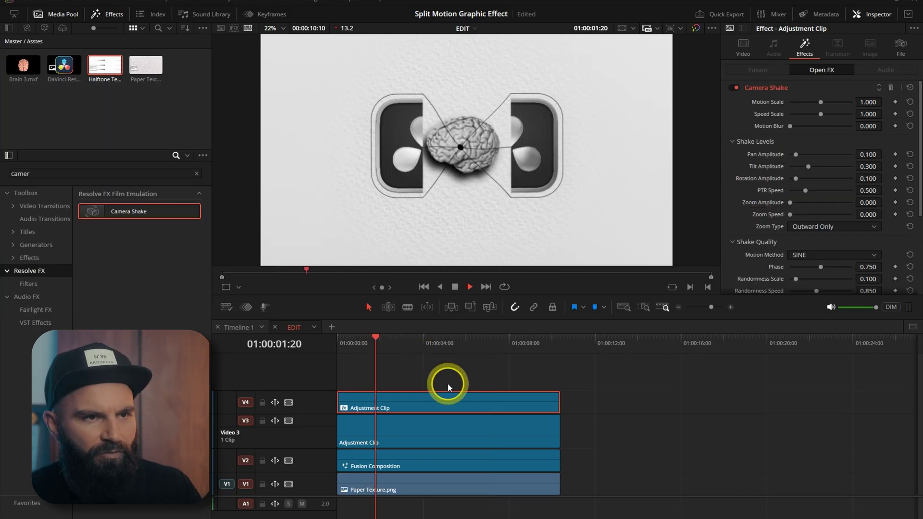
key("space")
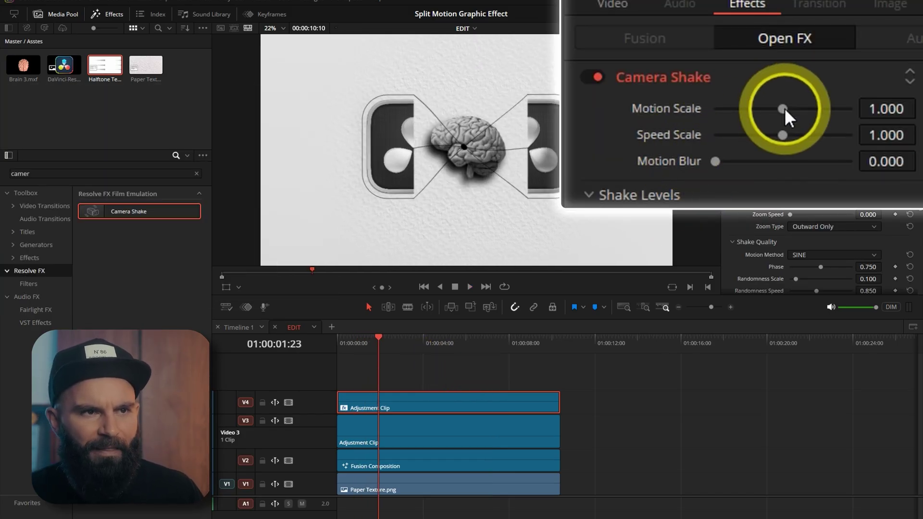
Set Camera Shake's Motion Scale to 0.217 and Speed Scale to 0.233, and play back the result.
left_click_drag(822, 104, 808, 103)
left_click_drag(753, 110, 751, 109)
left_click_drag(783, 135, 730, 108)
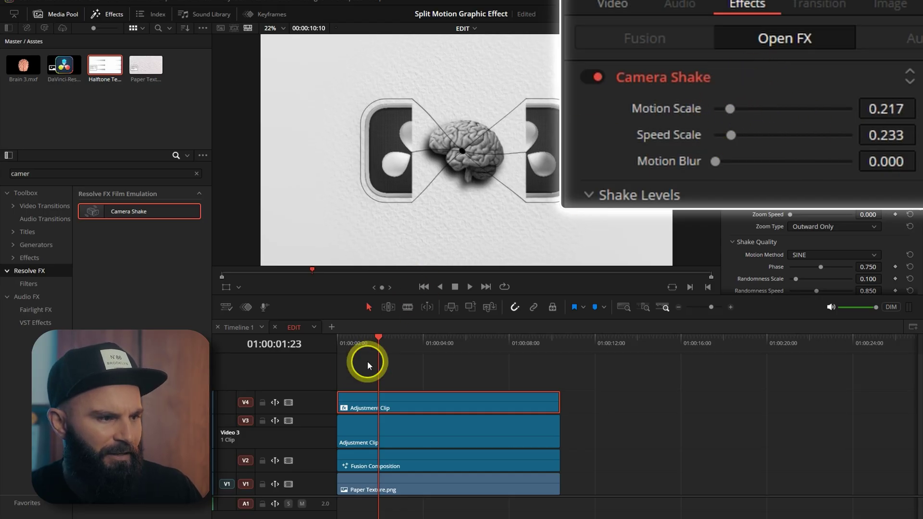
key("space")
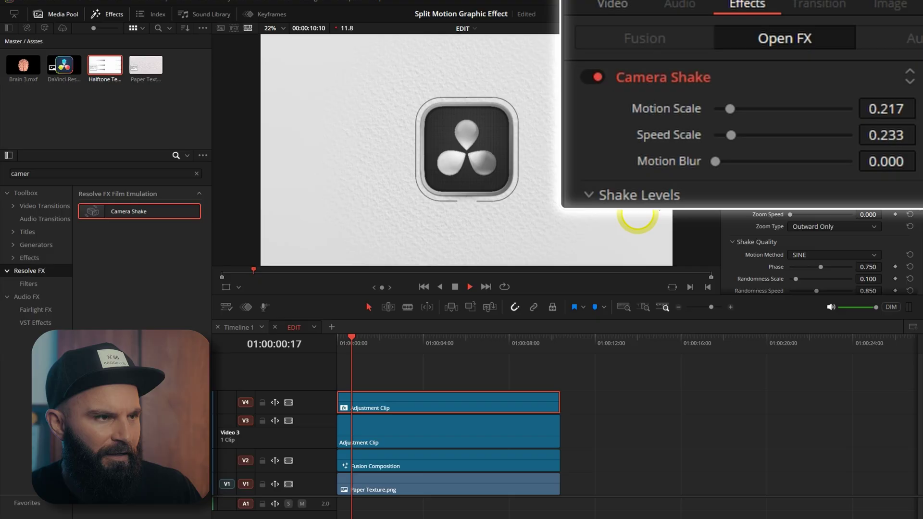